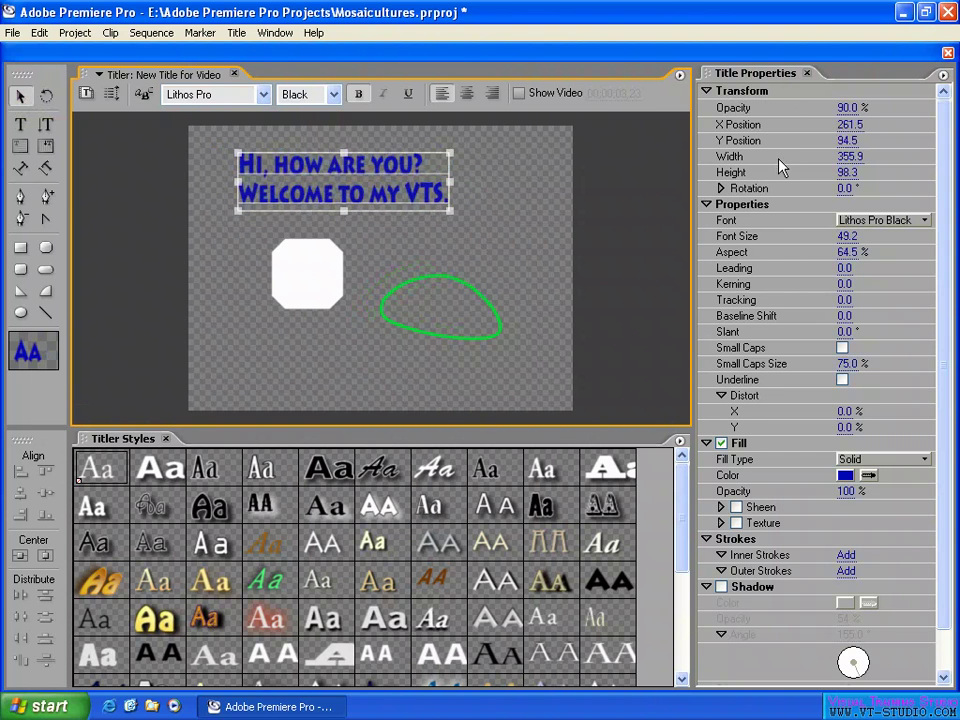
Step: Move the title text to about X 397, Y 101 and resize it to about 354 wide by 120 high
drag(368, 173, 479, 229)
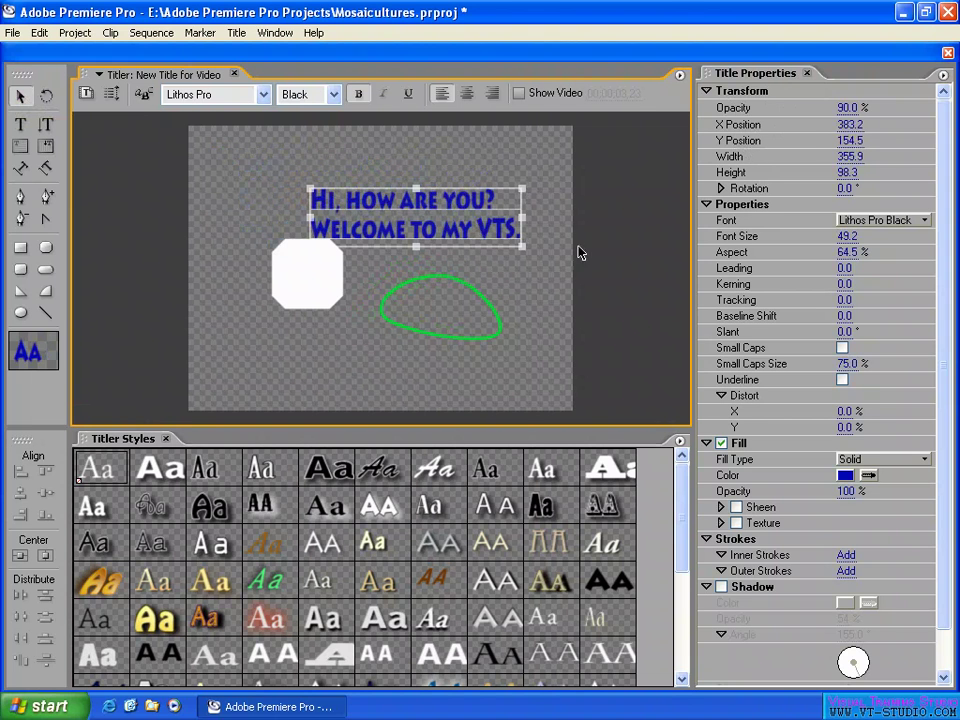
mouse_move(478, 236)
mouse_down()
mouse_move(472, 205)
mouse_move(497, 206)
mouse_move(470, 215)
mouse_up()
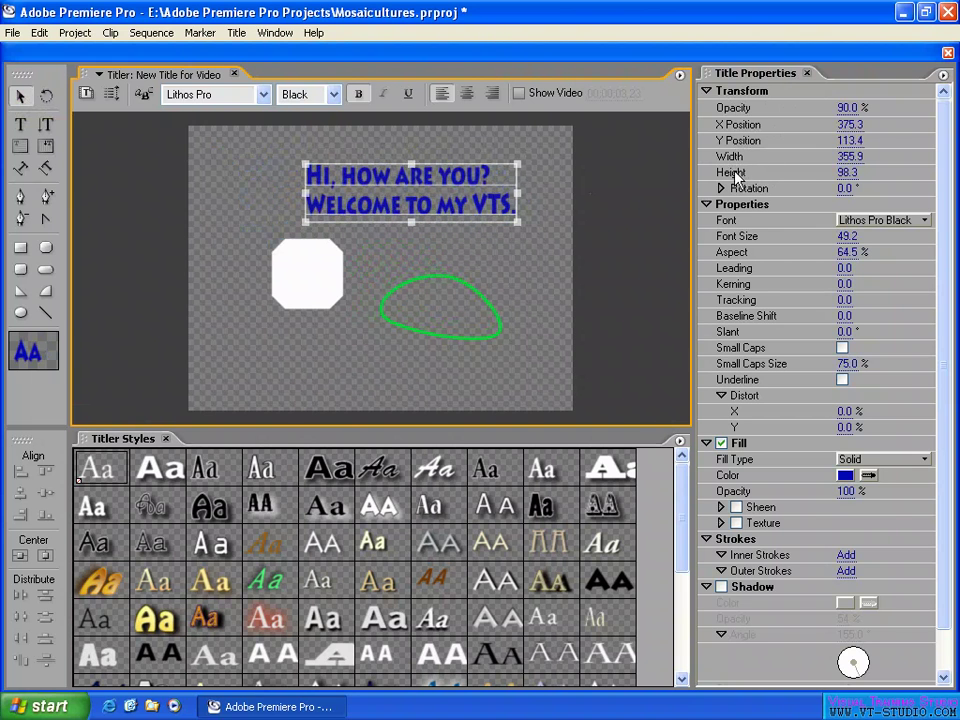
mouse_move(518, 194)
mouse_down()
mouse_move(413, 194)
mouse_move(518, 197)
mouse_up()
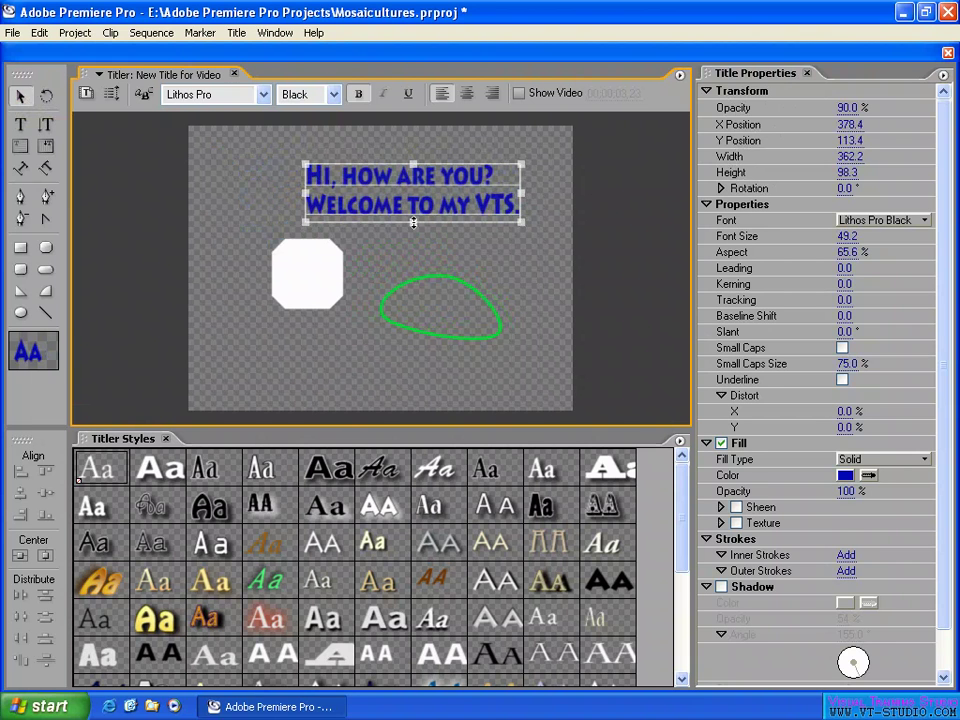
mouse_move(413, 222)
mouse_down()
mouse_move(414, 279)
mouse_move(413, 210)
mouse_up()
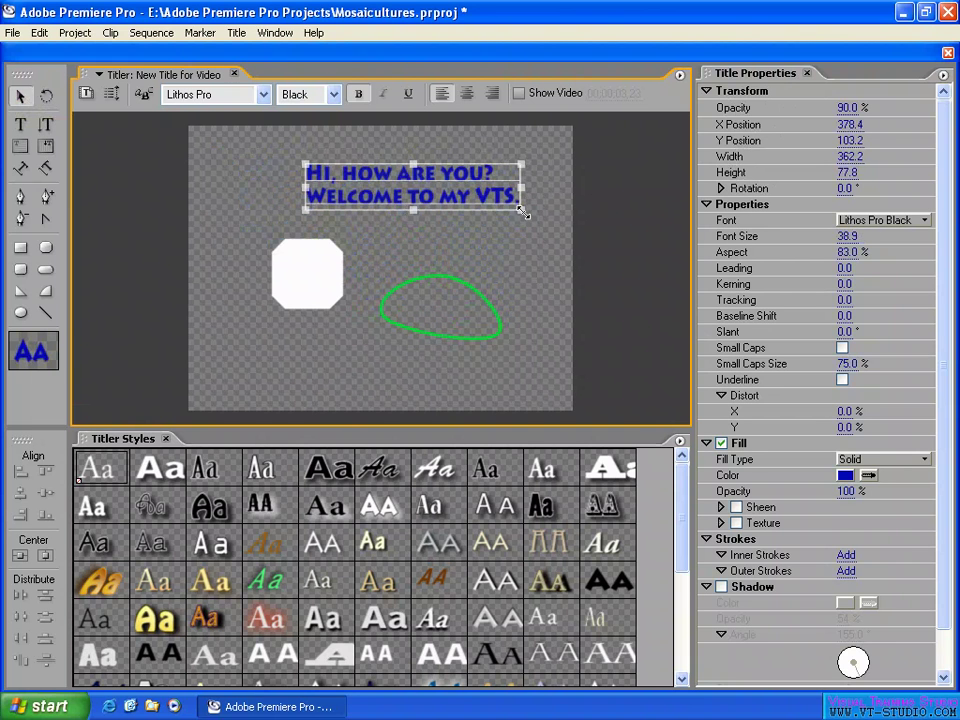
drag(519, 210, 485, 189)
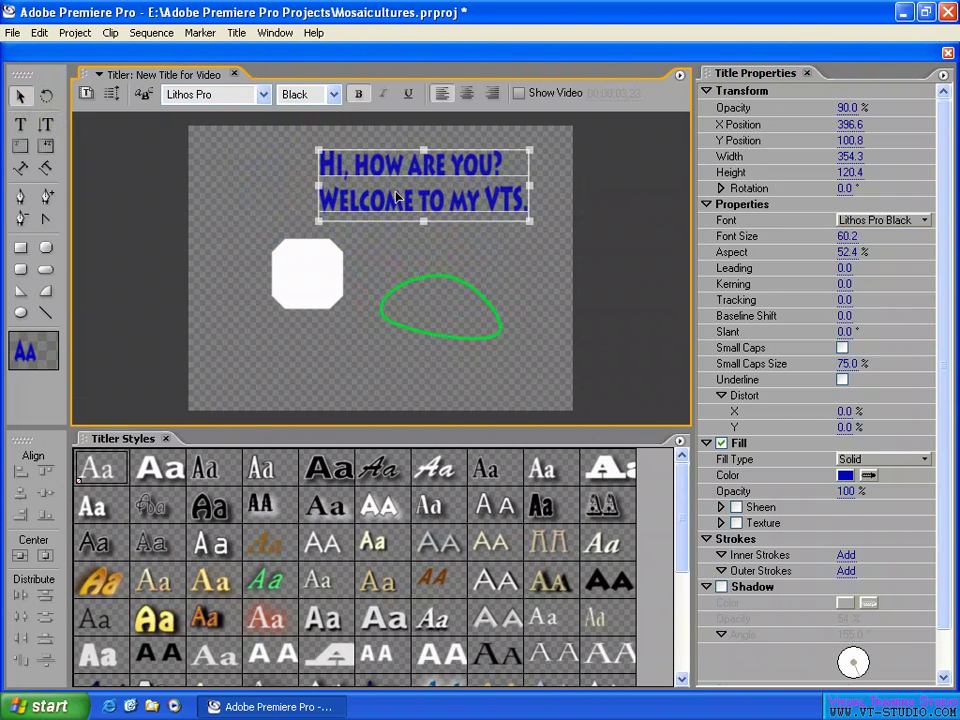
Step: Rotate the title text clockwise to about 6.7° using the Rotation tool and the text box's corner handle
click(46, 95)
drag(268, 180, 312, 273)
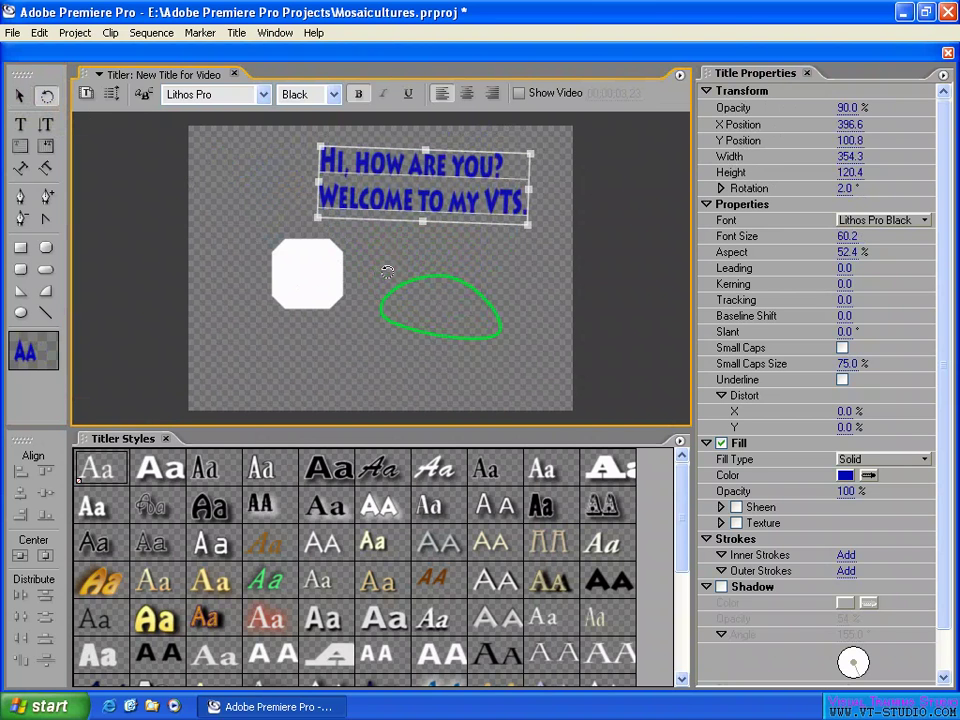
click(21, 97)
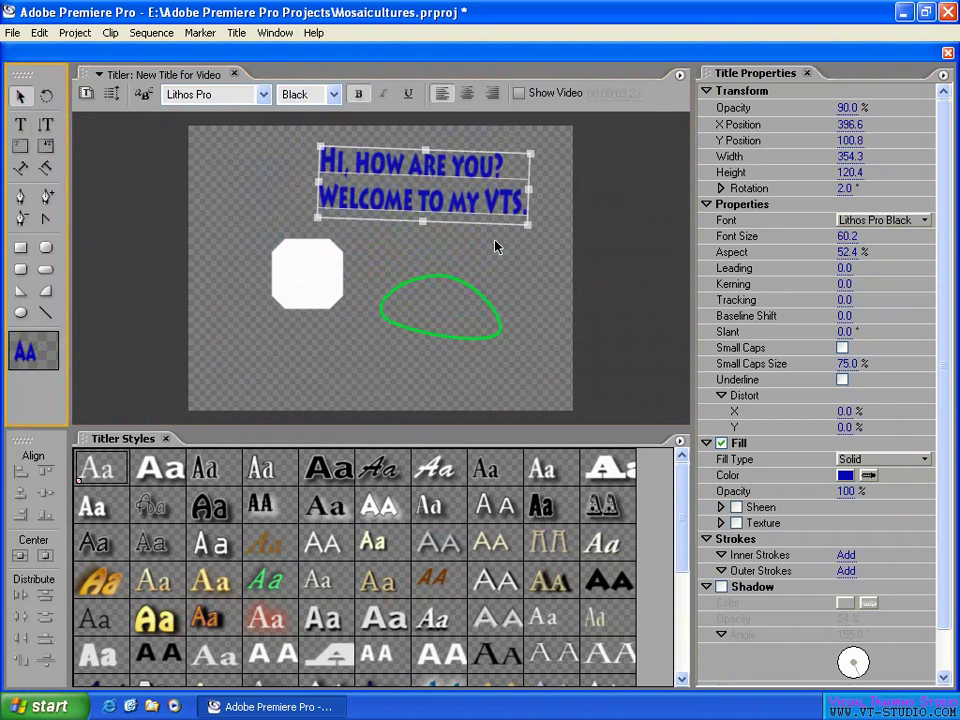
mouse_move(531, 231)
mouse_down()
mouse_move(551, 204)
mouse_move(549, 229)
mouse_move(553, 163)
mouse_move(535, 245)
mouse_up()
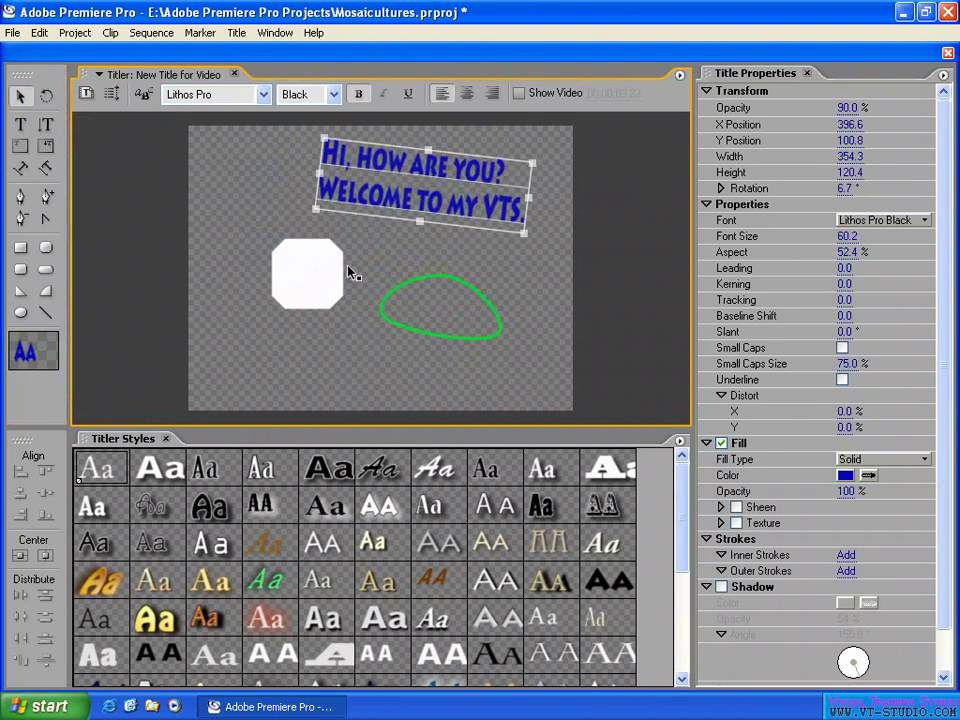
Step: Move the white clipped-corner shape down and to the left, and tilt it to about 350.7°
drag(301, 270, 279, 291)
mouse_move(326, 258)
mouse_down()
mouse_move(294, 219)
mouse_move(332, 237)
mouse_up()
Step: Move the title text to about X 325.5, Y 115 and set its rotation to 0°
drag(383, 200, 360, 206)
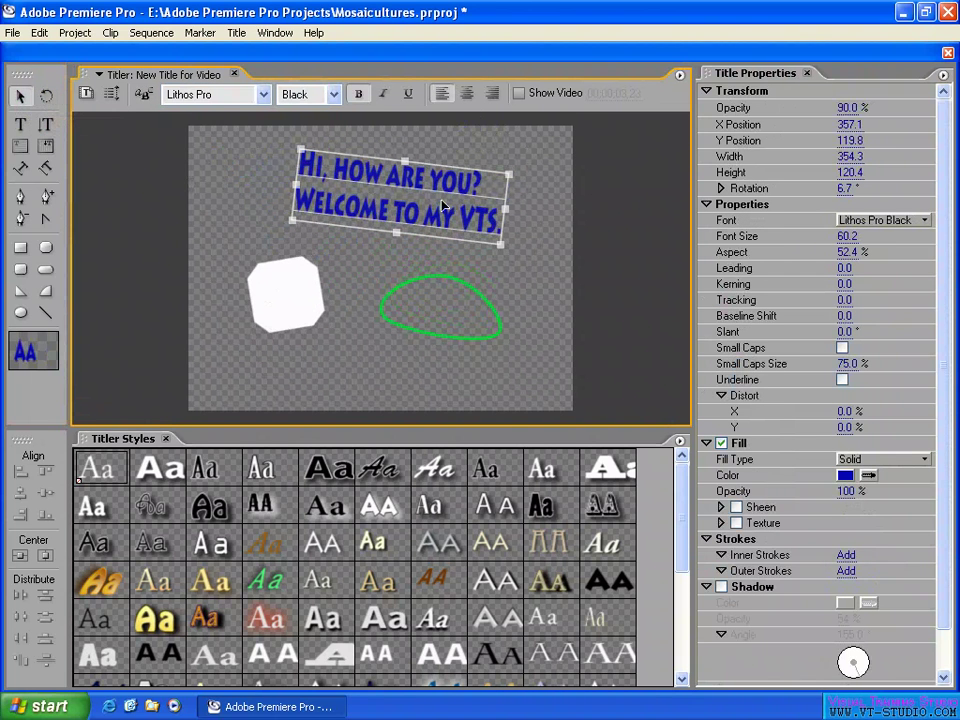
drag(336, 146, 320, 141)
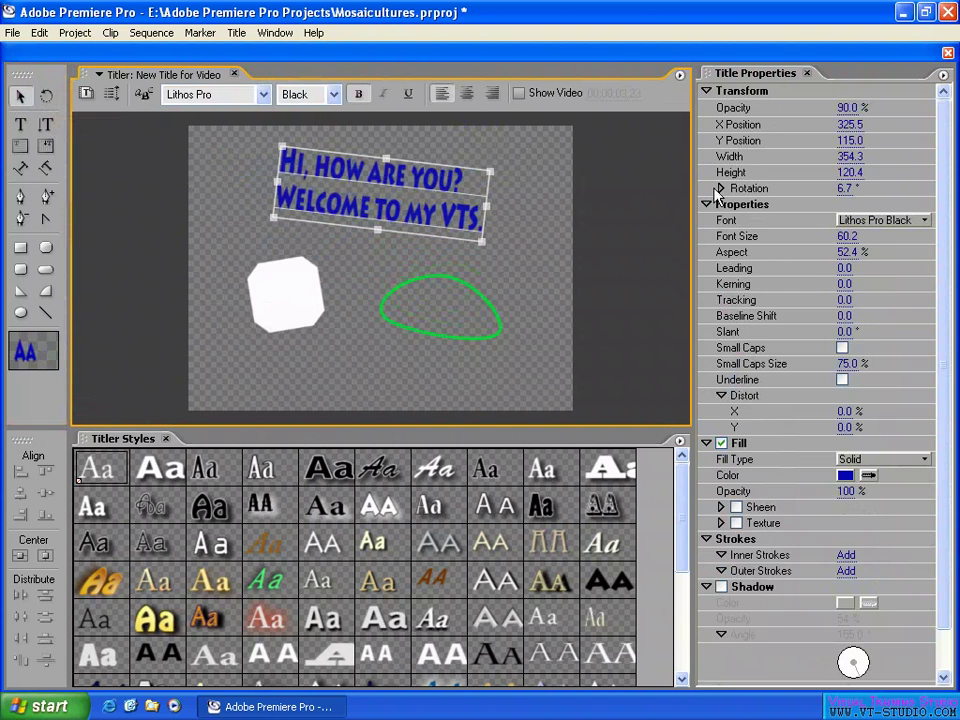
click(848, 188)
drag(853, 212, 853, 214)
click(848, 188)
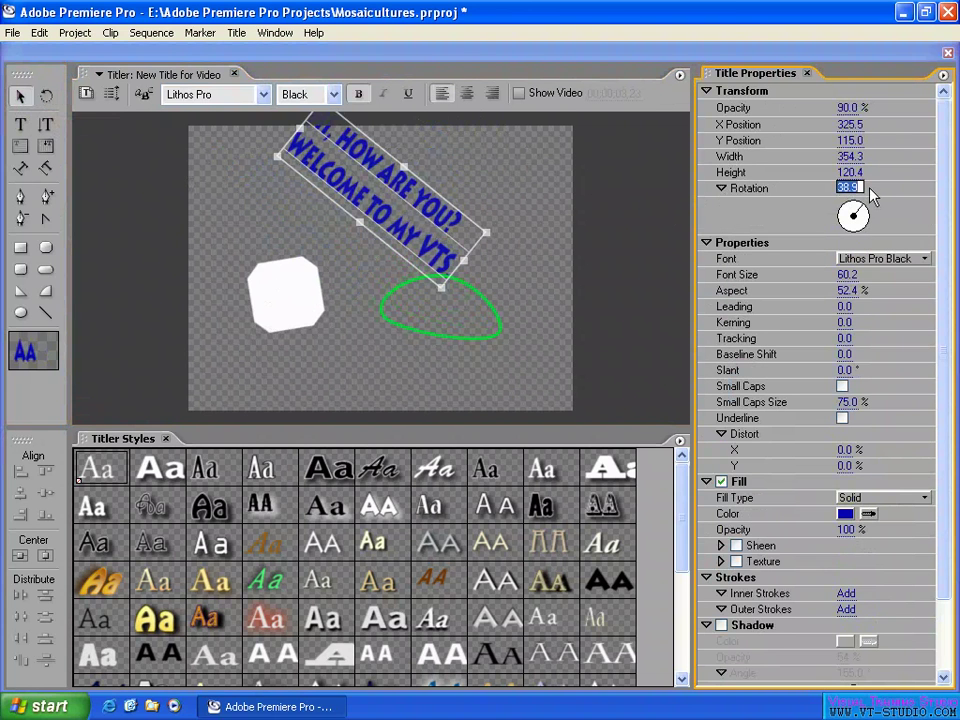
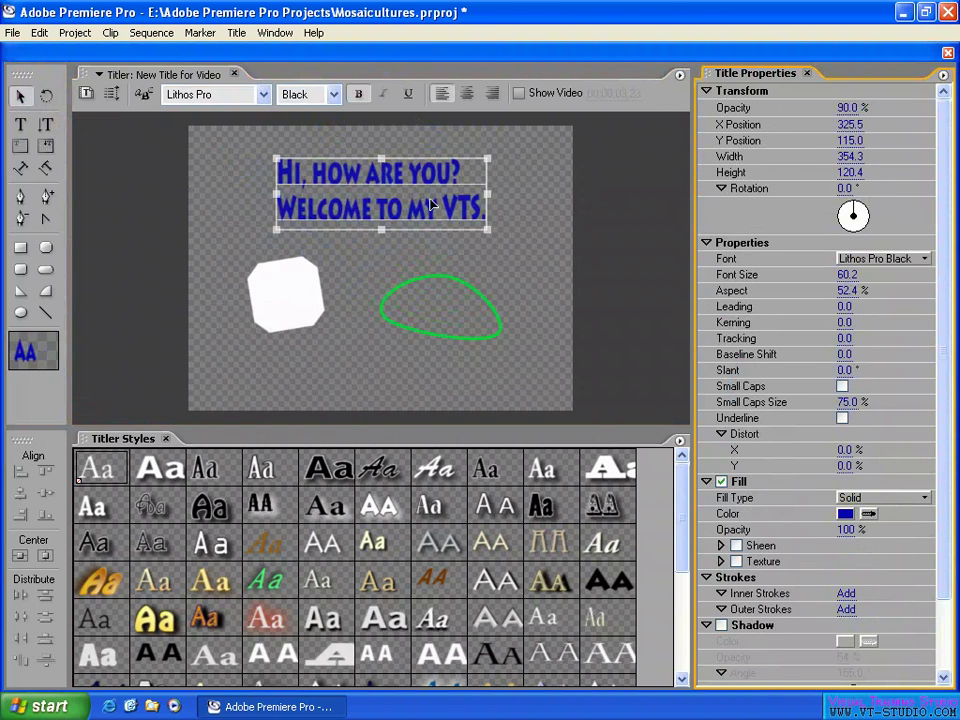
Step: Move the title text left to about X 287.5 and set its Y position to 100
drag(328, 150, 306, 145)
click(858, 141)
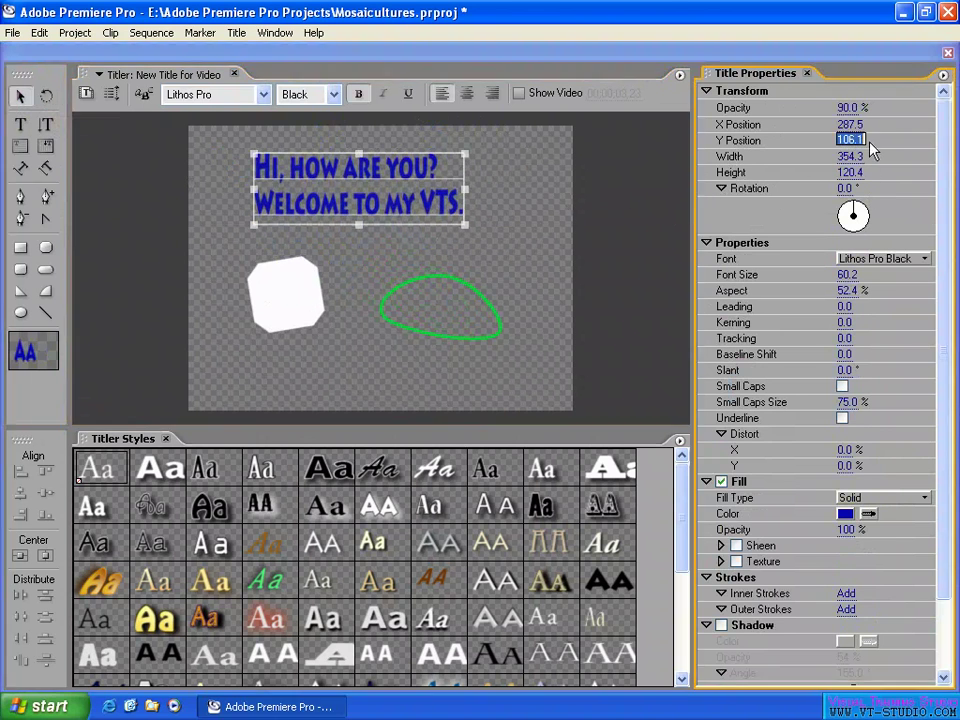
text(100)
key(Return)
Step: Set the title text's width to 200
click(850, 156)
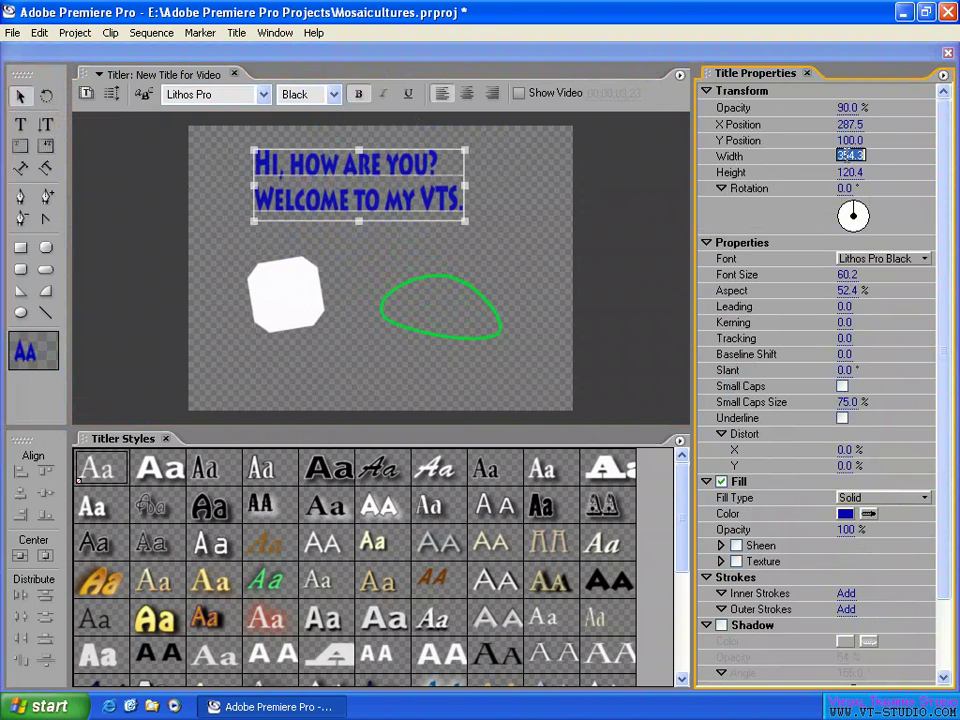
text(200)
key(Return)
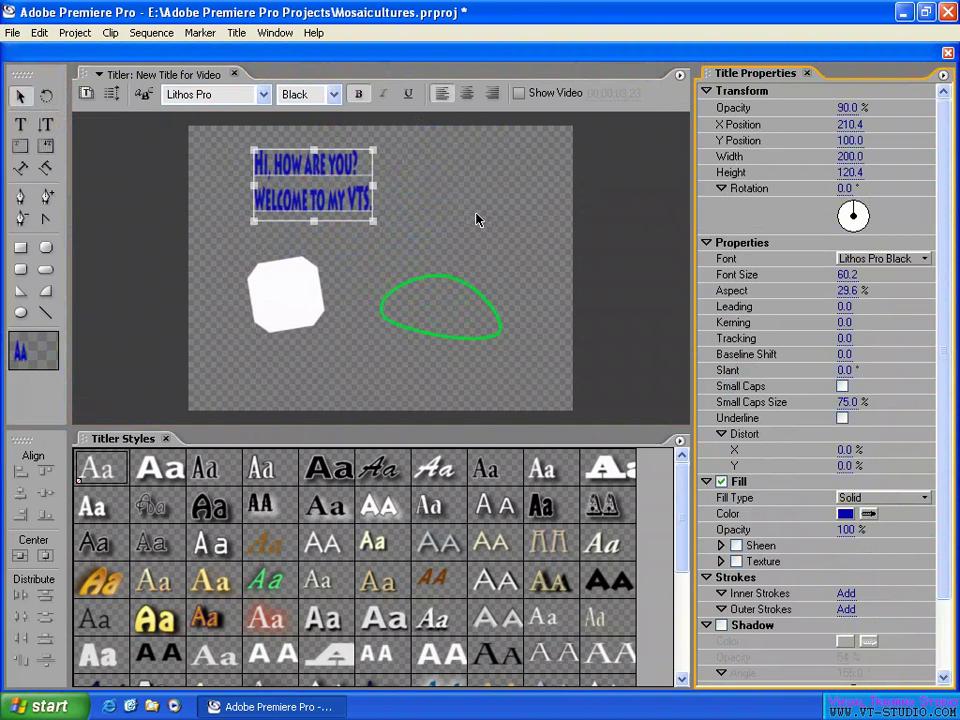
Step: Reposition the title text to about X 414, Y 135, the green curve to X 421, Y 326, and the white shape to X 177, Y 259
drag(370, 186, 403, 215)
click(421, 307)
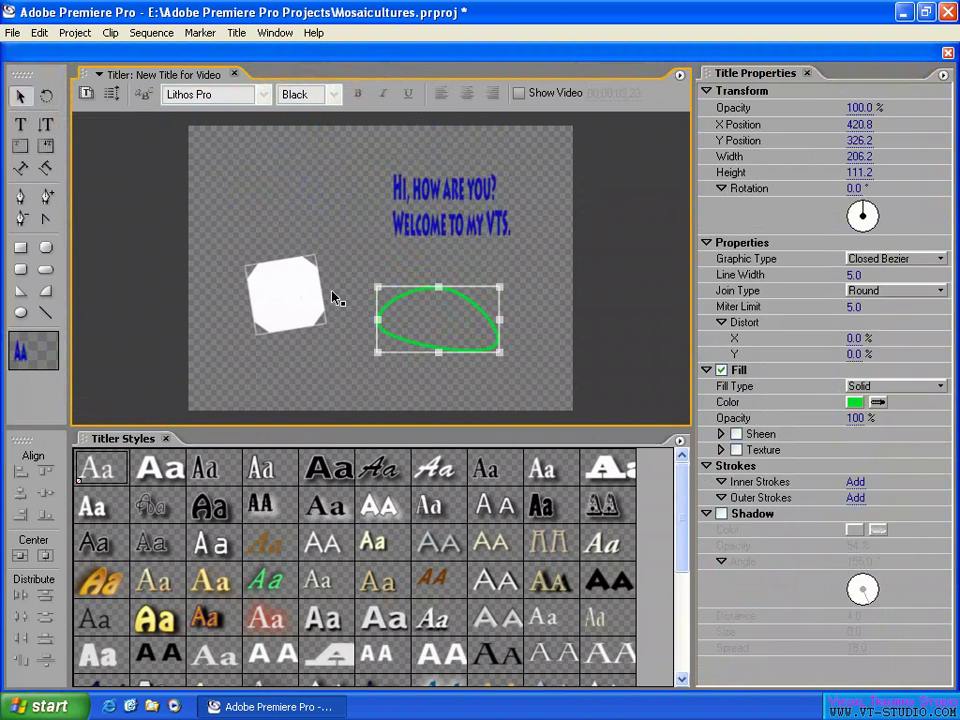
click(300, 279)
drag(436, 236, 417, 233)
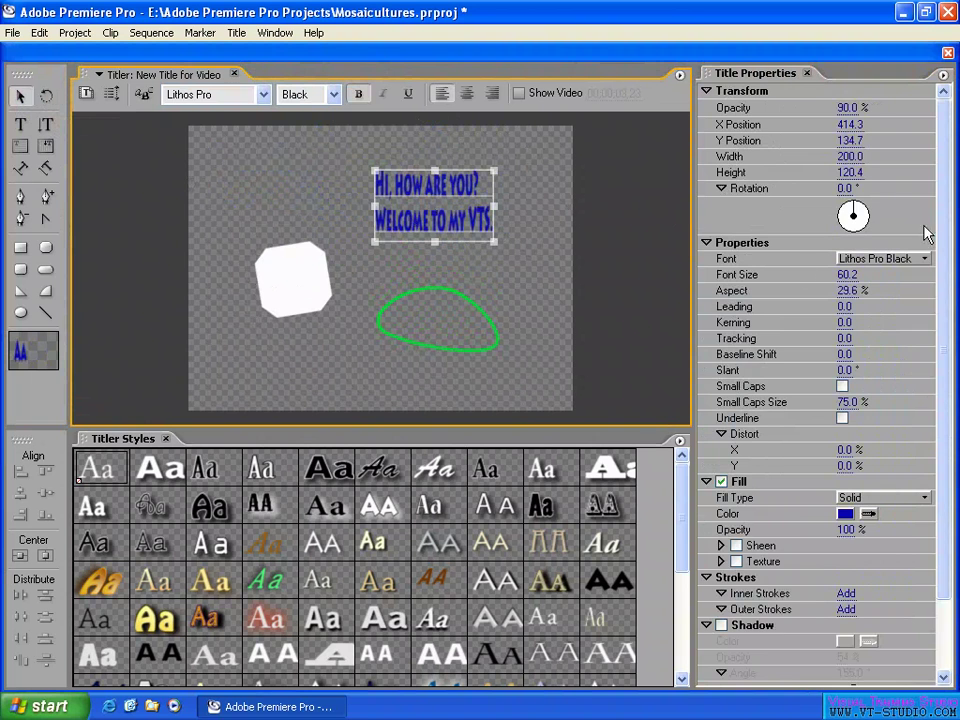
Step: Compare the title properties available for the text with those available for the white clipped-corner shape
drag(943, 227, 951, 279)
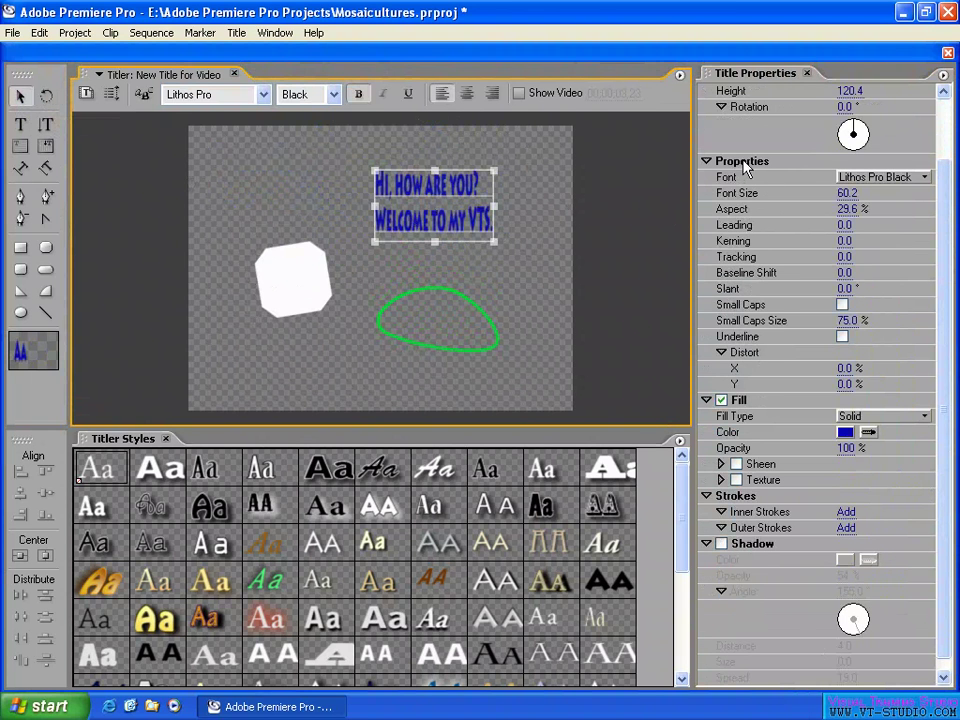
shift+click(334, 262)
click(290, 285)
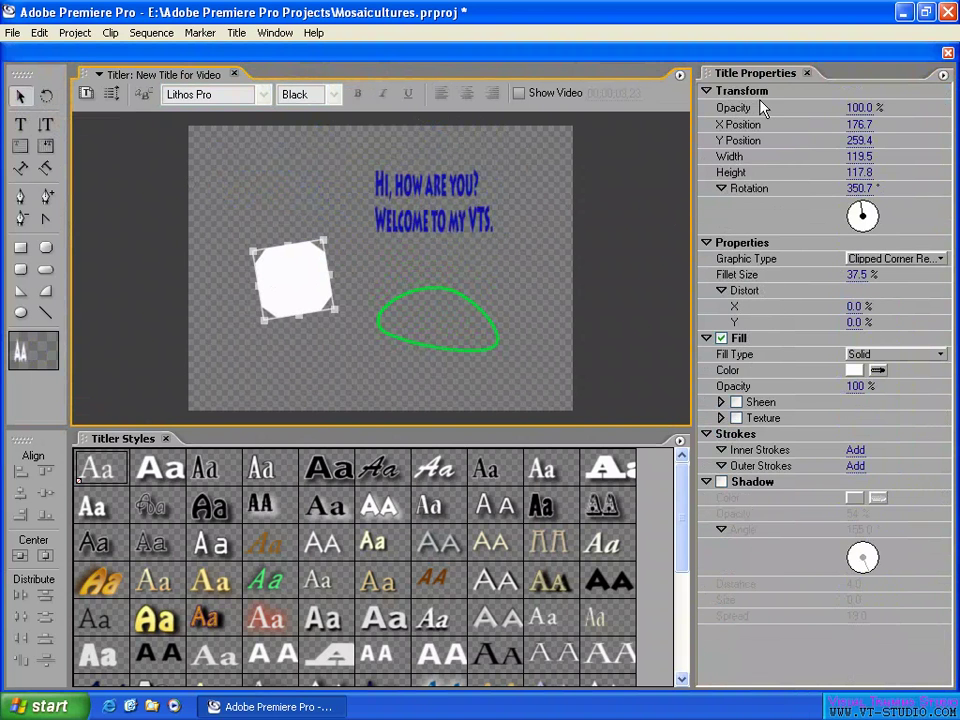
click(430, 205)
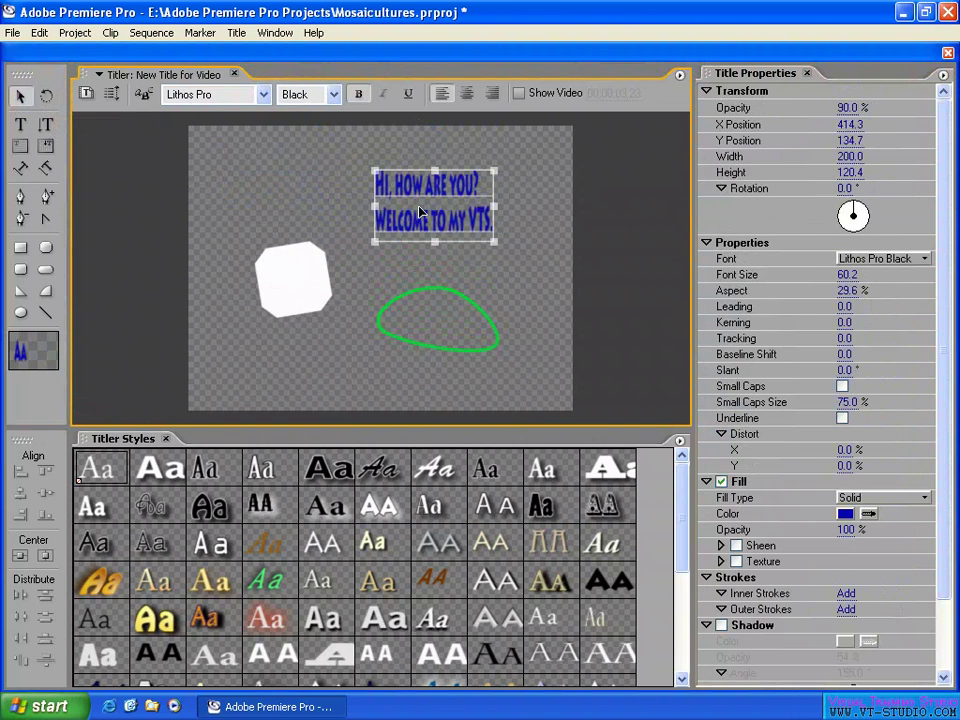
click(296, 289)
click(432, 222)
click(312, 286)
click(432, 208)
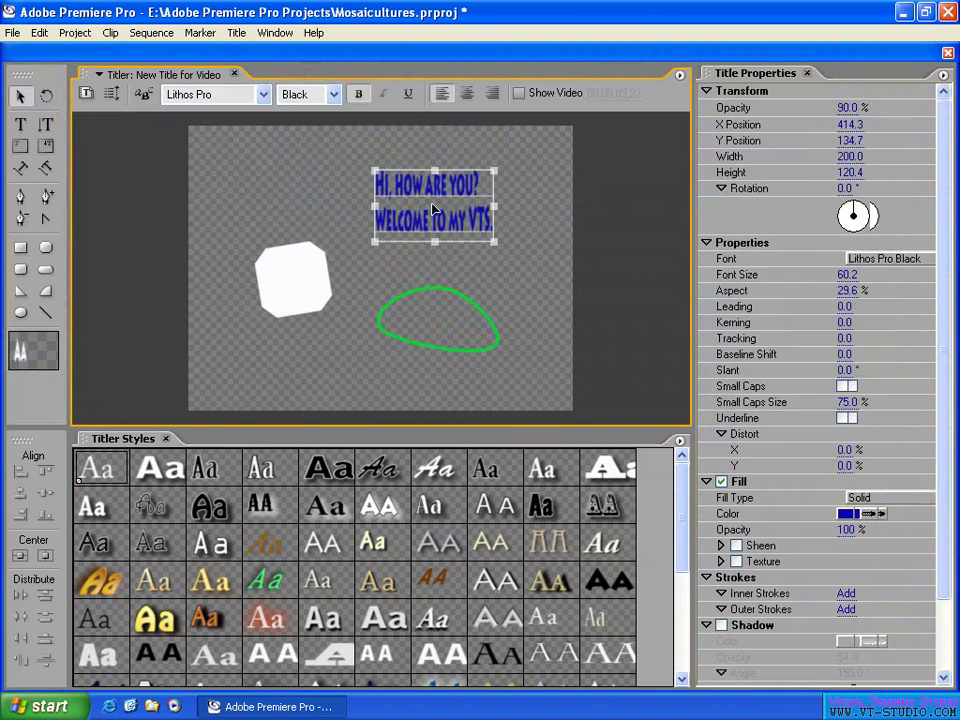
scroll(801, 636, down, 3)
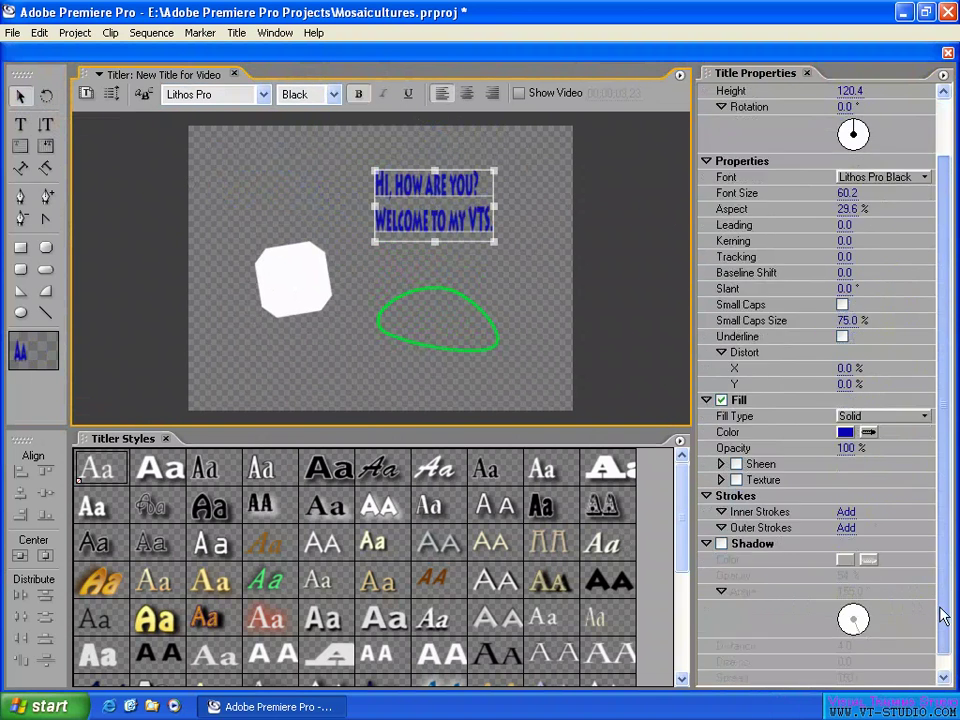
scroll(890, 476, up, 3)
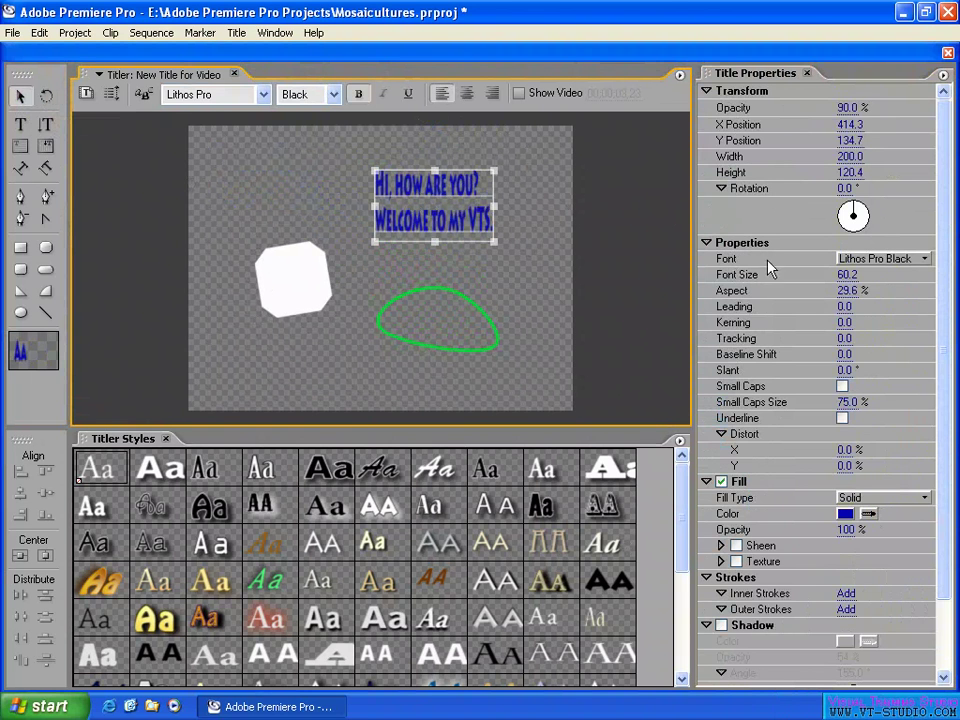
Step: Try Arial Bold and Chaparral Pro Bold as the title text's font, and widen the text to about 292
click(872, 262)
mouse_move(730, 298)
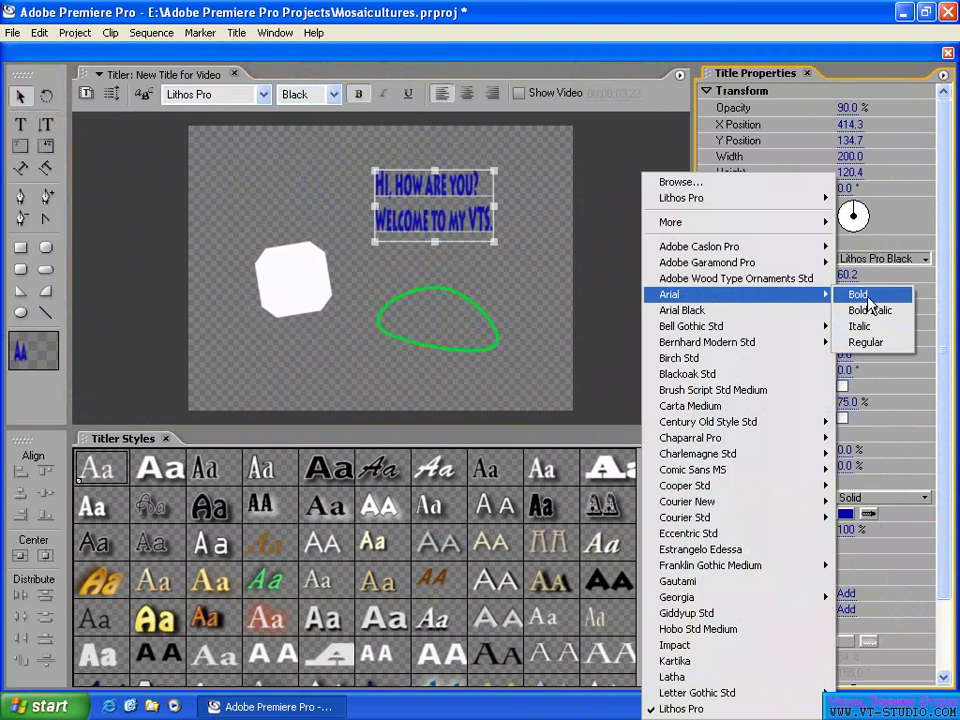
click(860, 295)
click(875, 259)
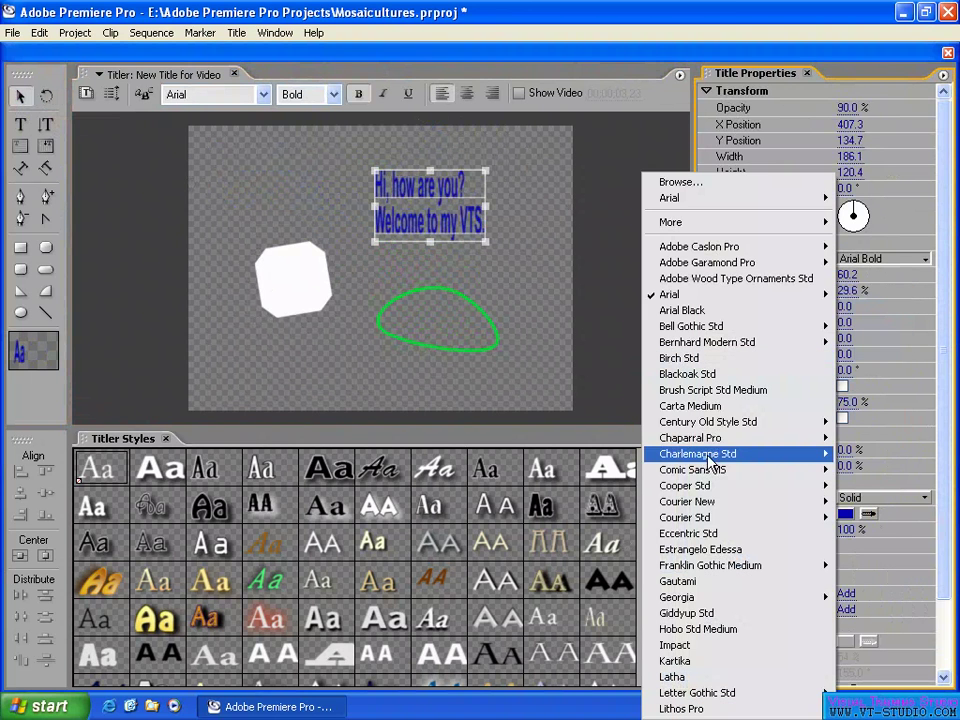
mouse_move(815, 438)
click(856, 439)
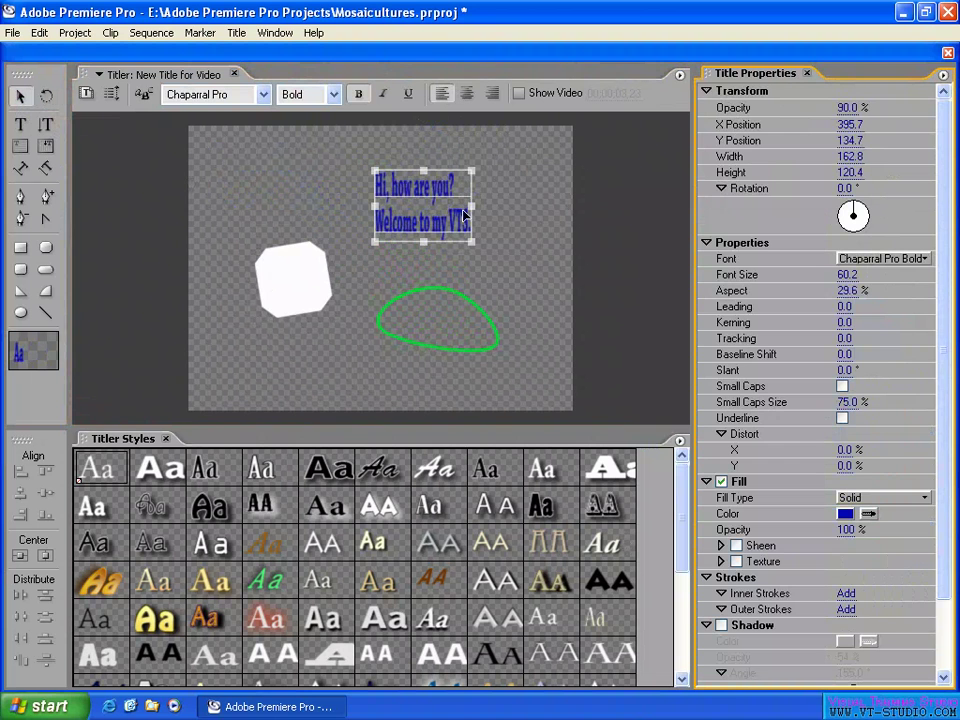
drag(473, 207, 412, 219)
Step: Change the title text's font to Eccentric Std and widen the text to about 330
click(880, 259)
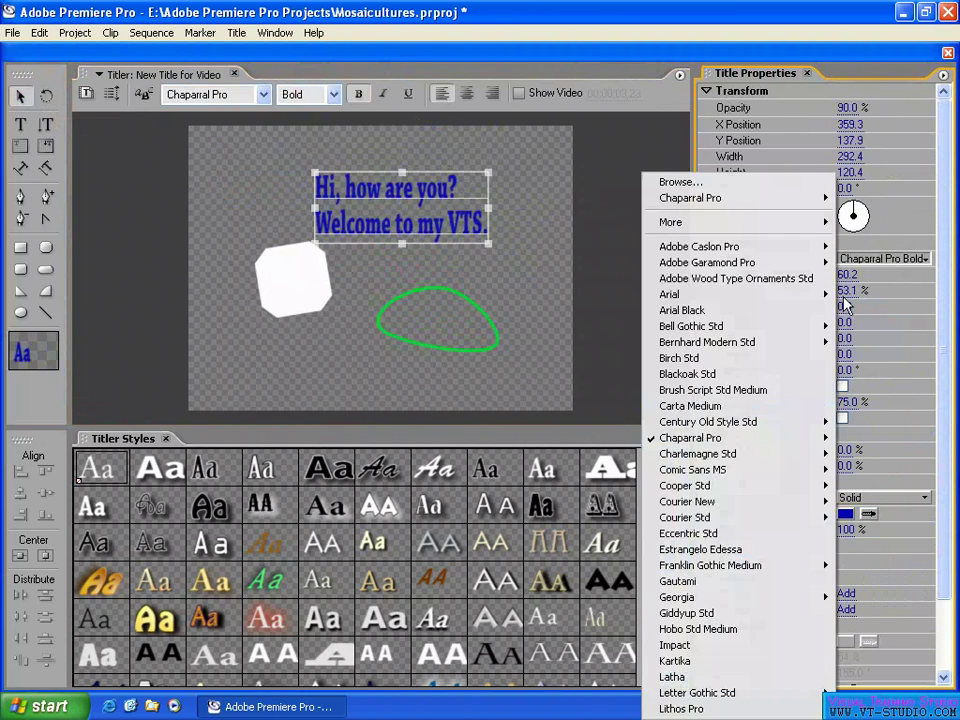
click(700, 533)
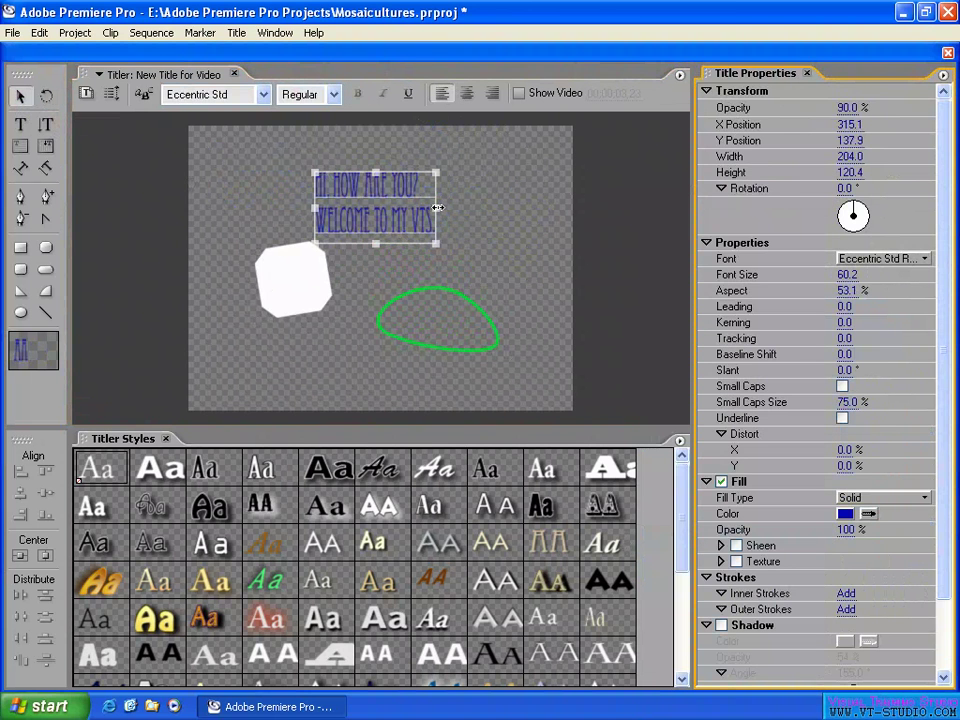
drag(437, 207, 512, 208)
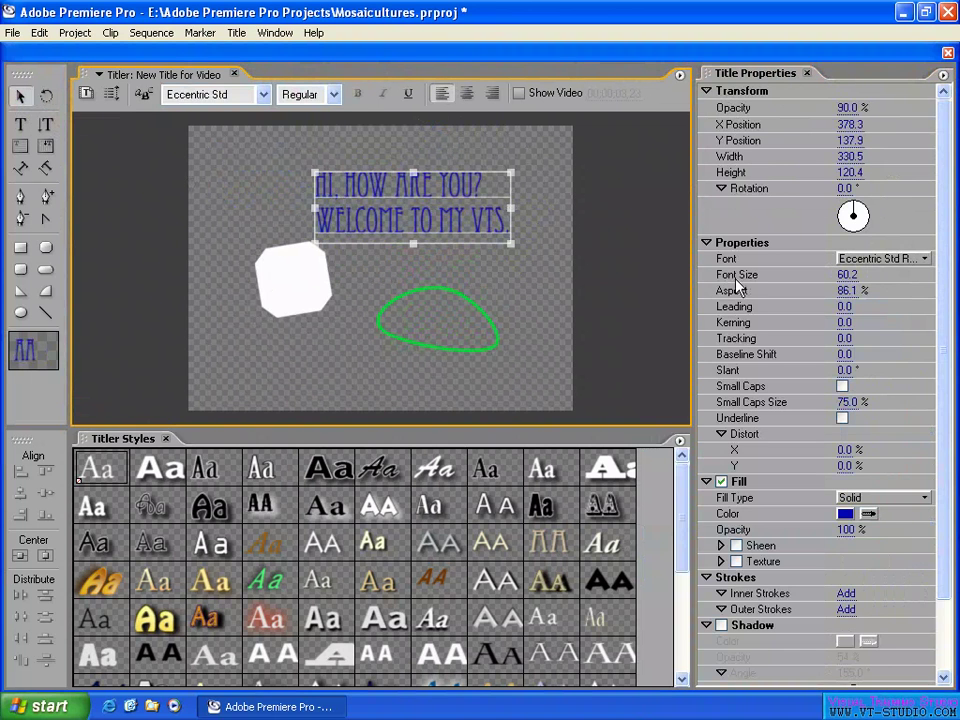
Step: Adjust the title text's scale, ending at a font size of 54.9, and move it to about X 352, Y 93
mouse_move(842, 279)
mouse_down()
mouse_move(831, 279)
mouse_move(850, 277)
mouse_up()
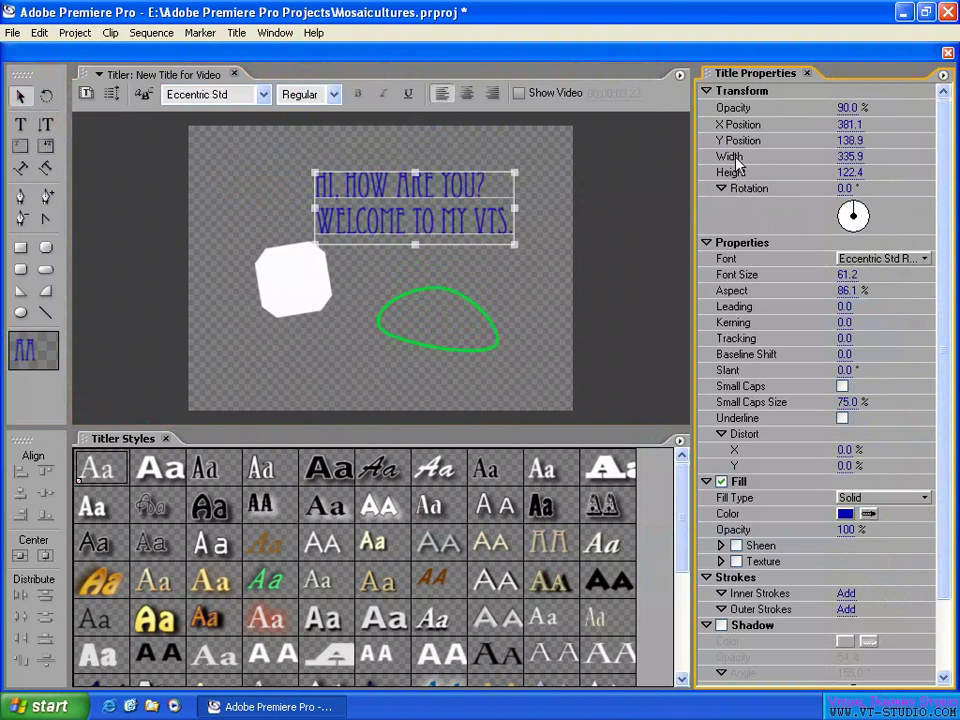
mouse_move(512, 172)
mouse_down()
mouse_move(521, 150)
mouse_move(457, 188)
mouse_move(519, 150)
mouse_up()
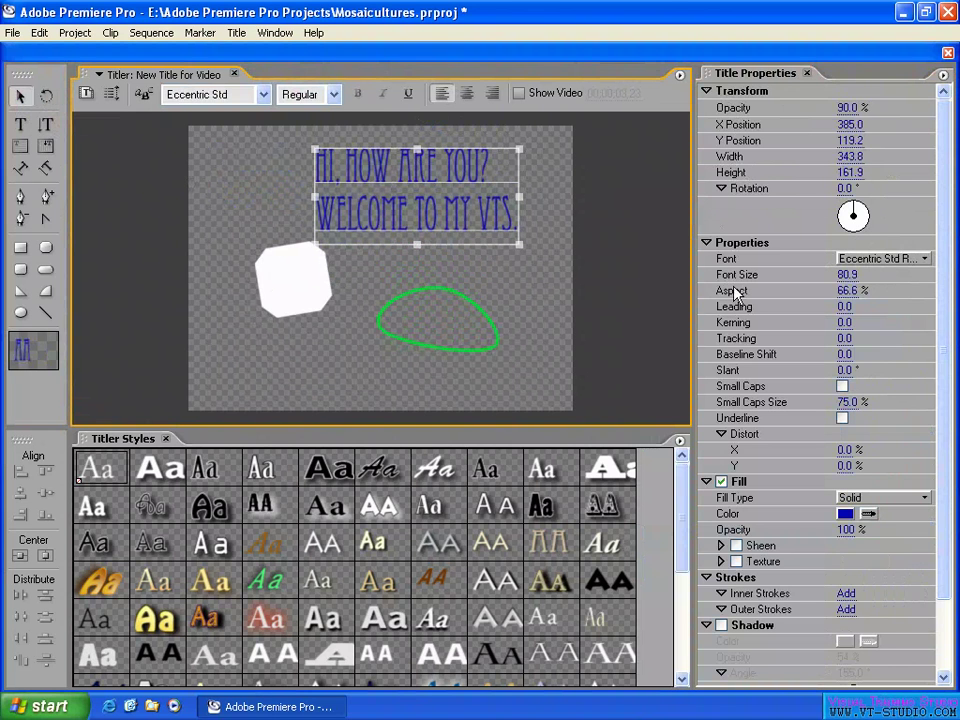
drag(845, 279, 809, 277)
drag(408, 190, 420, 190)
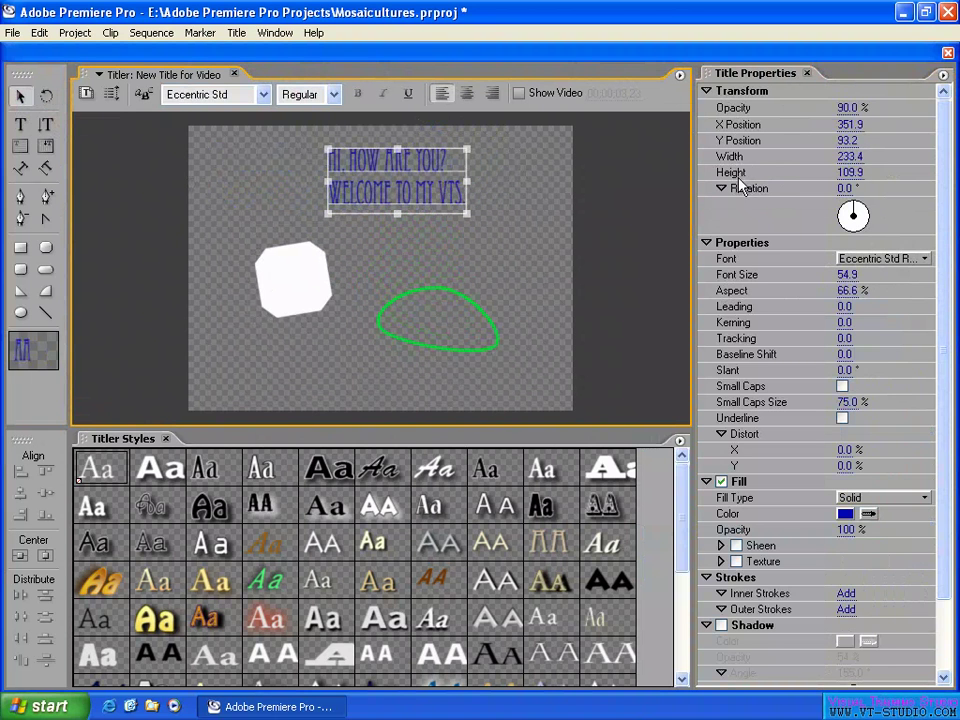
Step: Set the title text's font size to 56.9 while in text editing, and move the text to about X 359, Y 92
double_click(450, 161)
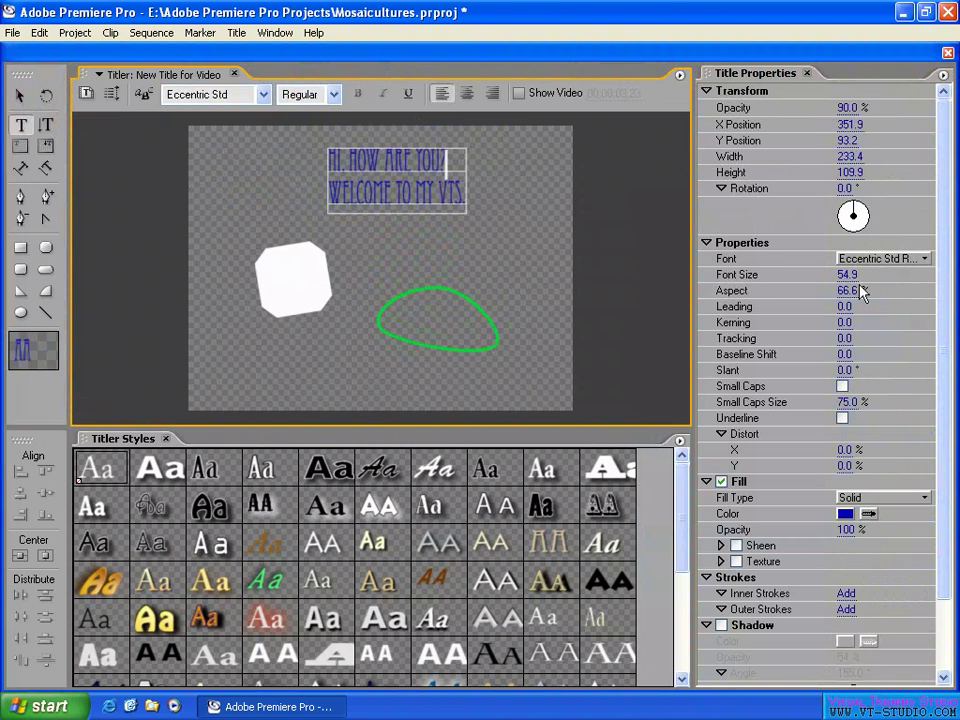
drag(846, 275, 852, 275)
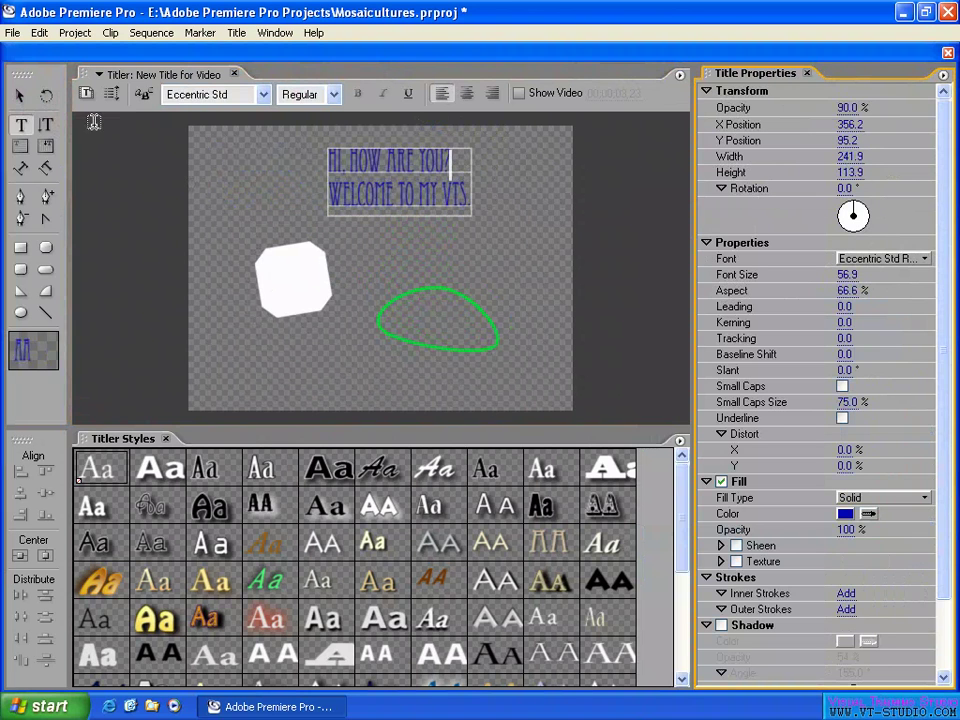
click(19, 95)
drag(429, 192, 430, 191)
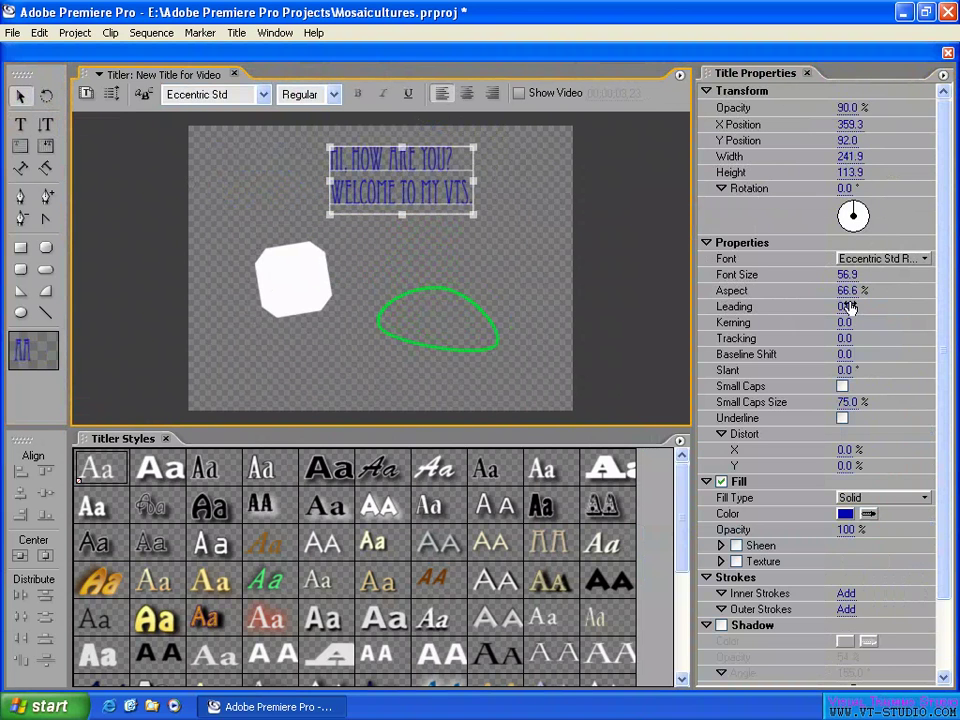
Step: Set the title text's leading to 20, kerning to 8 and tracking to 14
drag(846, 307, 880, 311)
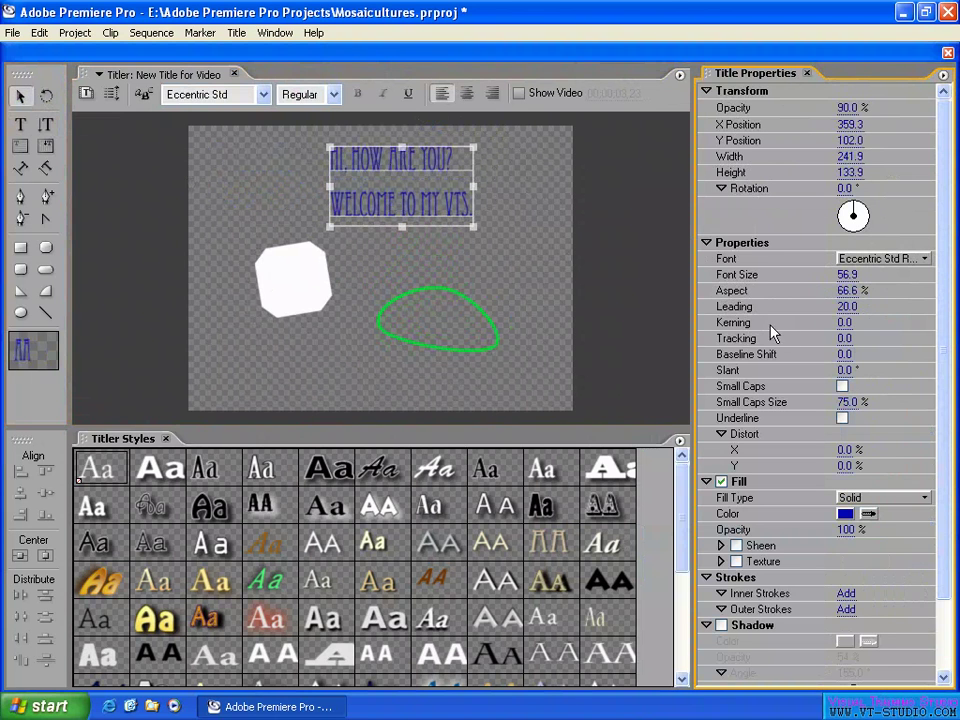
drag(845, 322, 846, 323)
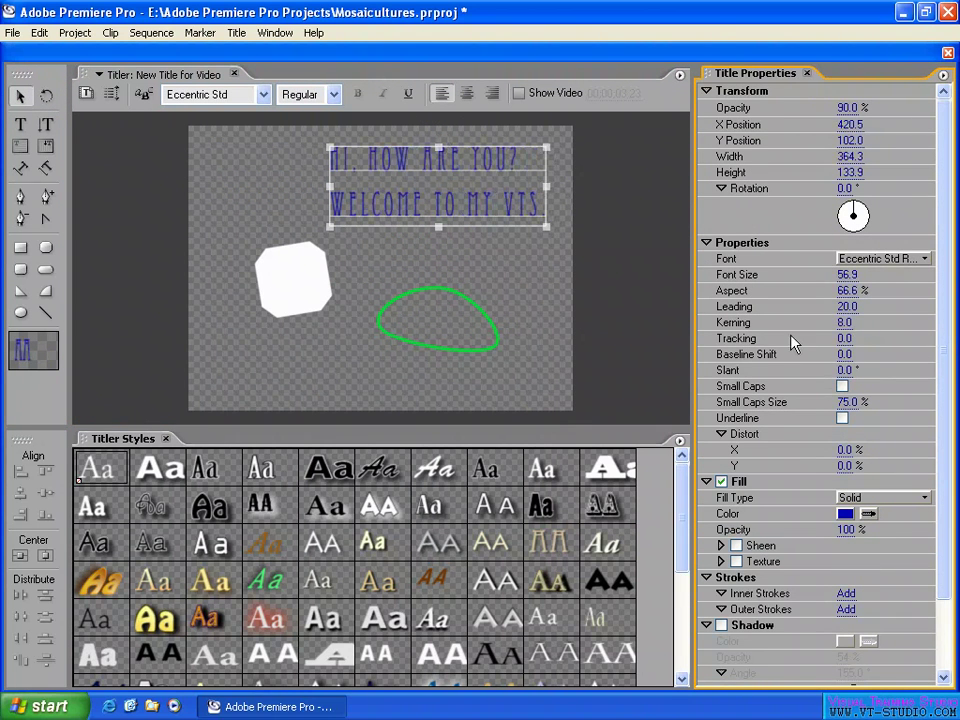
drag(846, 340, 862, 339)
Step: Move the title text to about X 348, Y 100 and the white clipped-corner shape to about X 185, Y 323
drag(594, 170, 523, 169)
drag(299, 306, 301, 334)
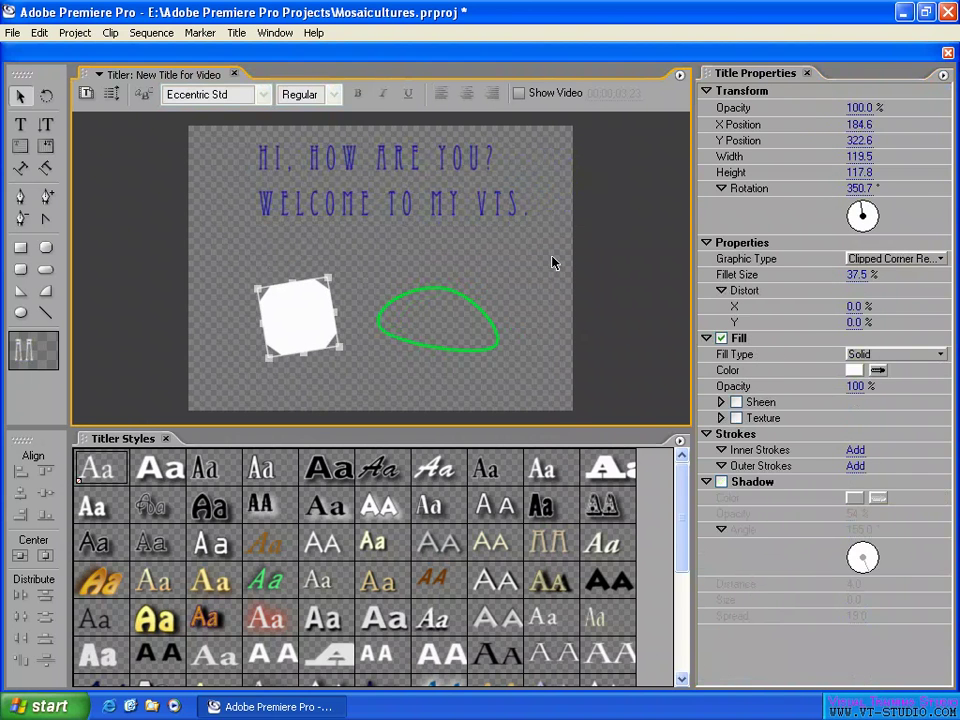
Step: Set the title text's baseline shift to 21 and its slant to 30°
click(515, 205)
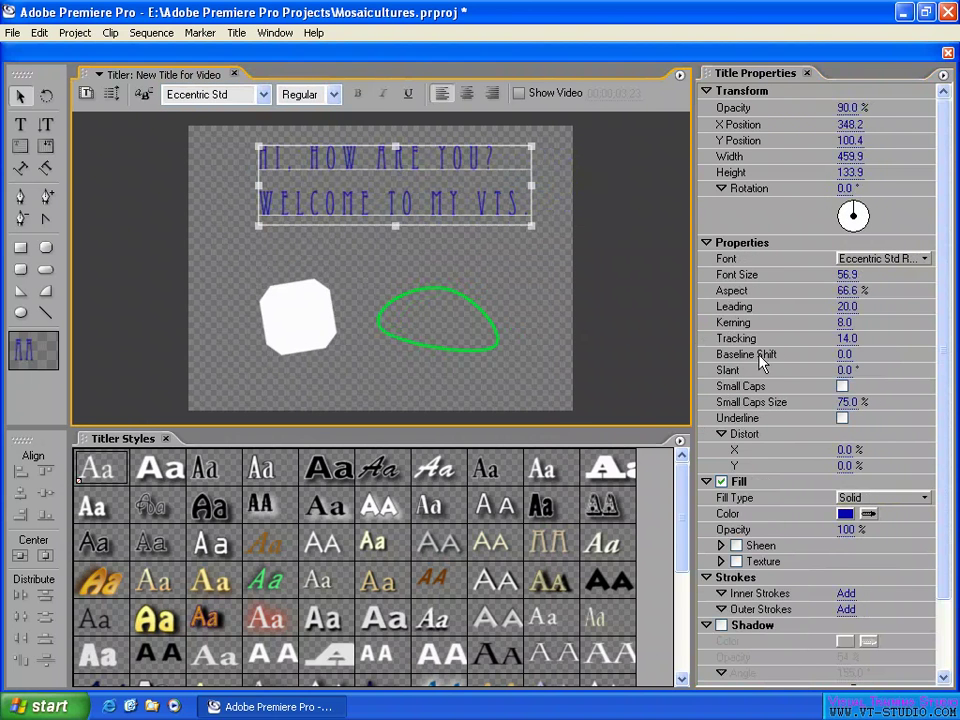
mouse_move(843, 355)
mouse_down()
mouse_move(878, 356)
mouse_move(851, 357)
mouse_up()
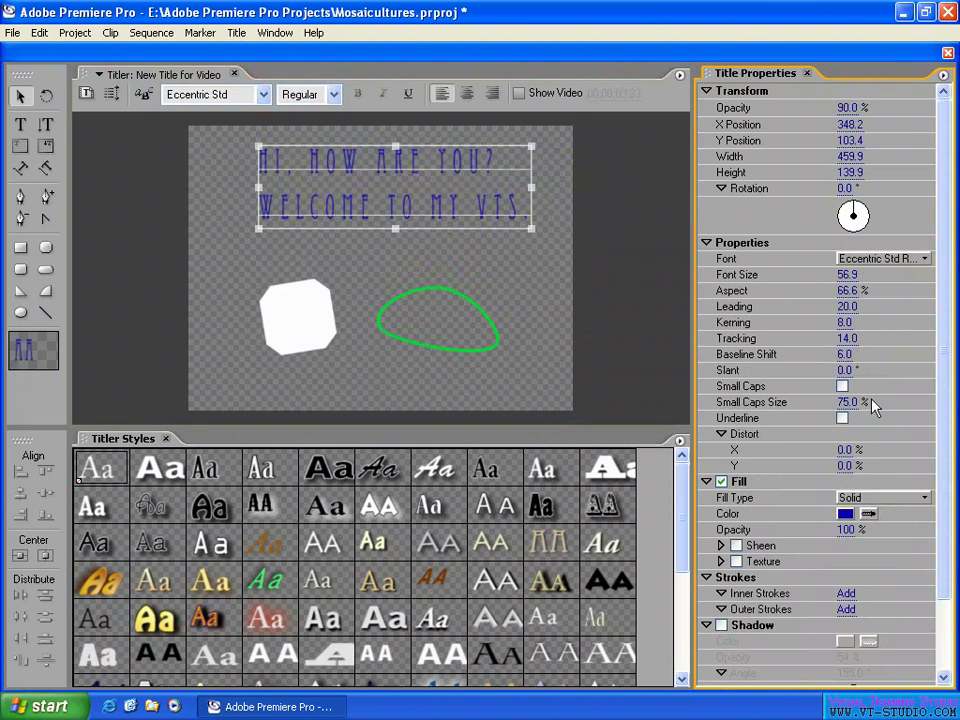
mouse_move(843, 370)
mouse_down()
mouse_move(880, 375)
mouse_move(825, 357)
mouse_move(889, 356)
mouse_move(793, 356)
mouse_move(875, 349)
mouse_move(816, 347)
mouse_move(846, 339)
mouse_move(842, 347)
mouse_up()
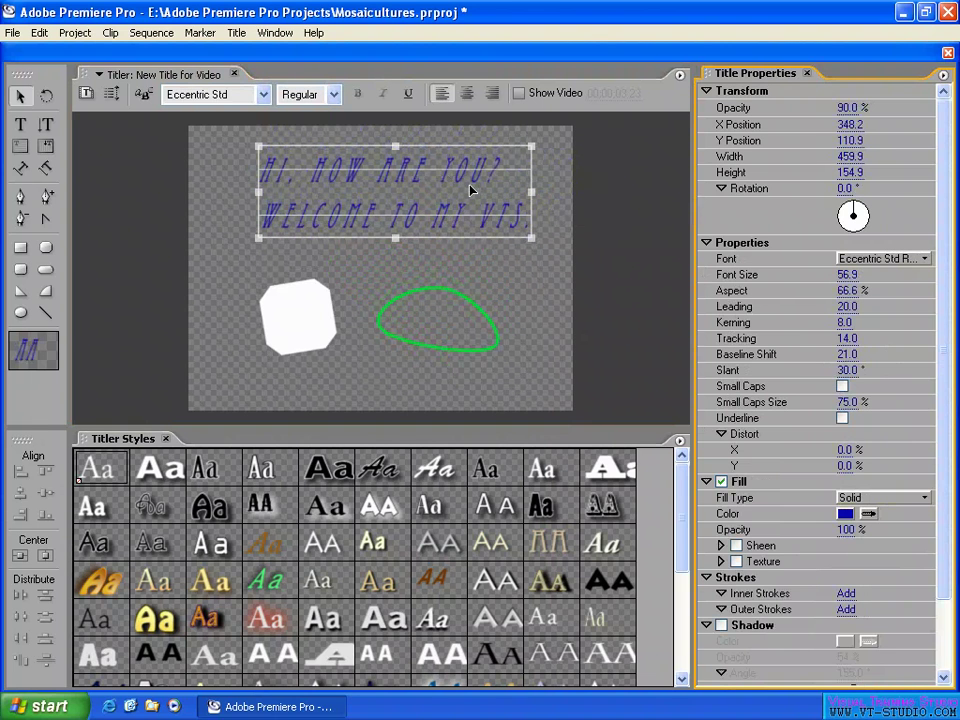
Step: Hide the text baselines in the title view and show them again
click(237, 33)
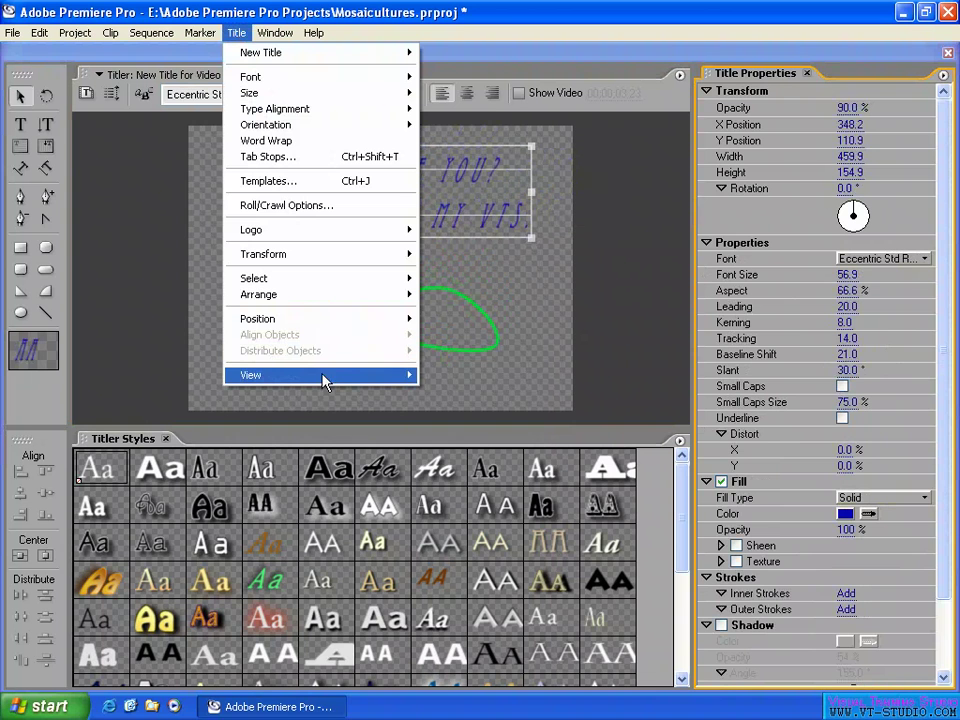
mouse_move(323, 378)
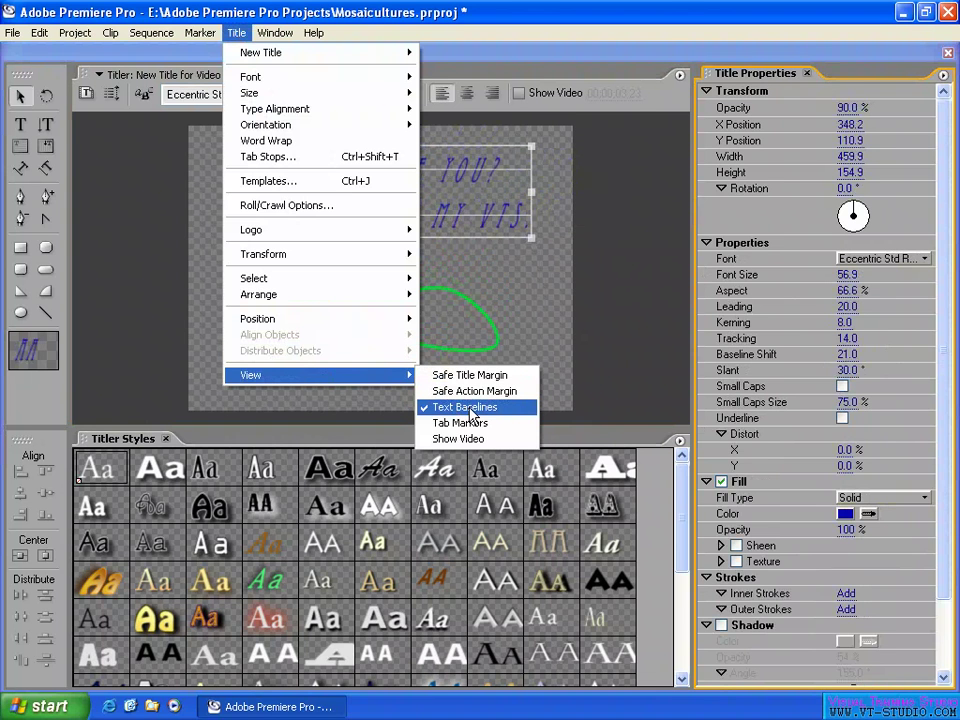
click(470, 408)
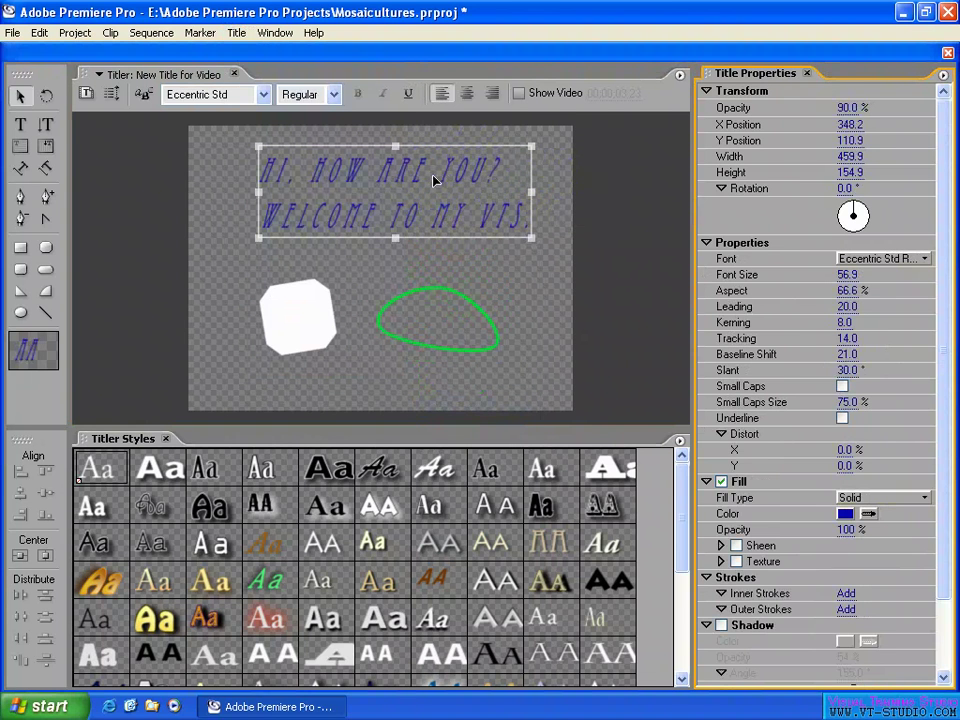
click(237, 33)
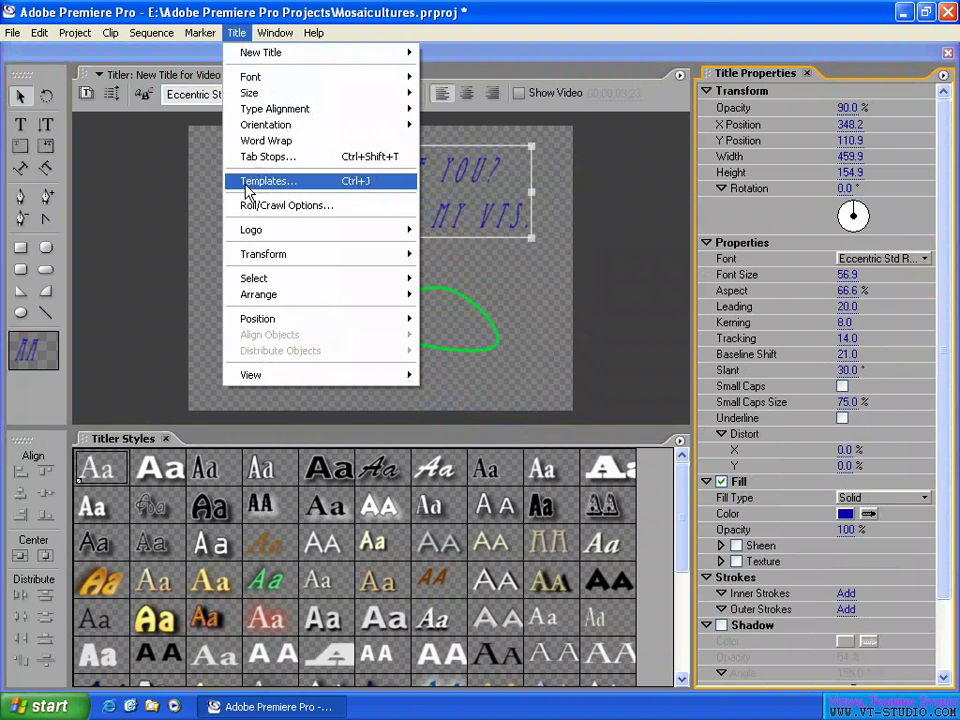
mouse_move(300, 376)
click(458, 407)
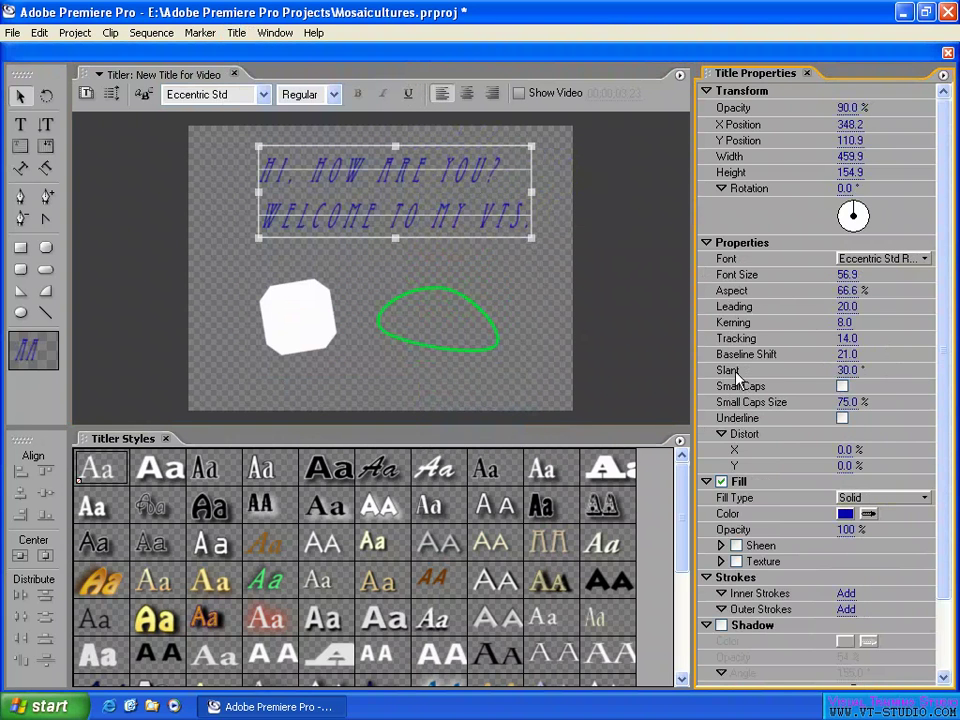
Step: Increase the title text's slant to 38° and turn on small caps
drag(774, 379, 840, 368)
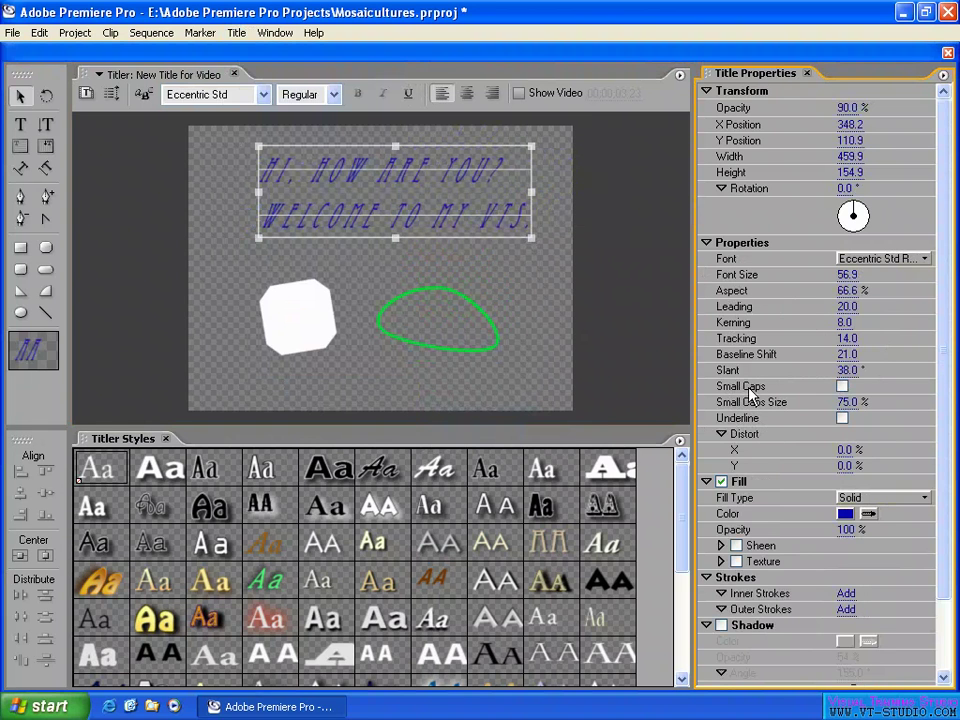
click(843, 387)
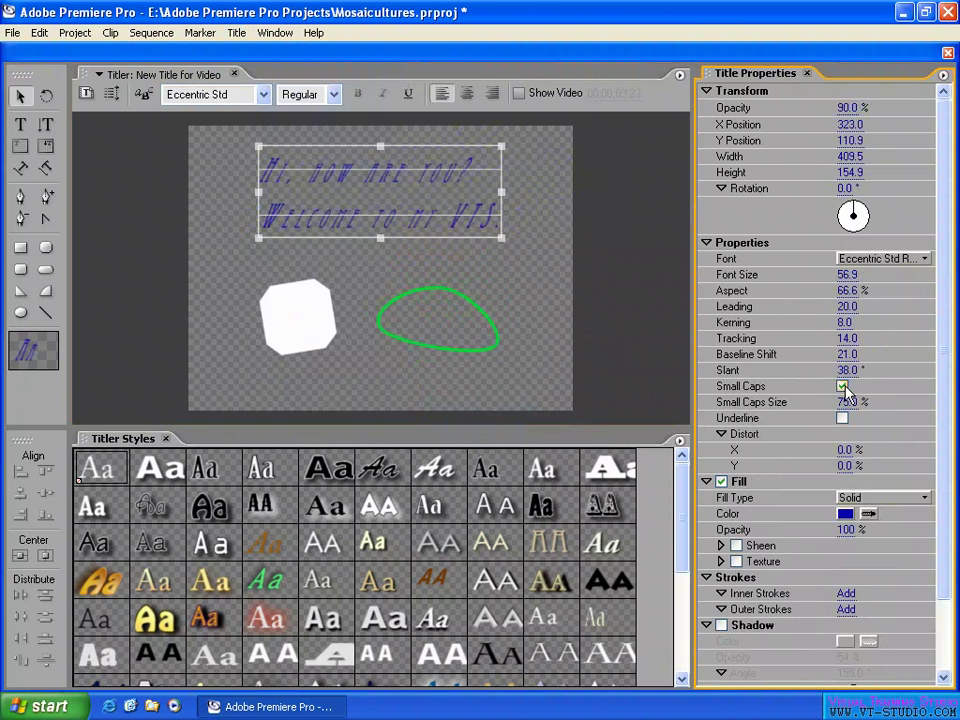
Step: Change the title text's font to Arial Black and reset its slant to 0°
click(884, 259)
click(738, 314)
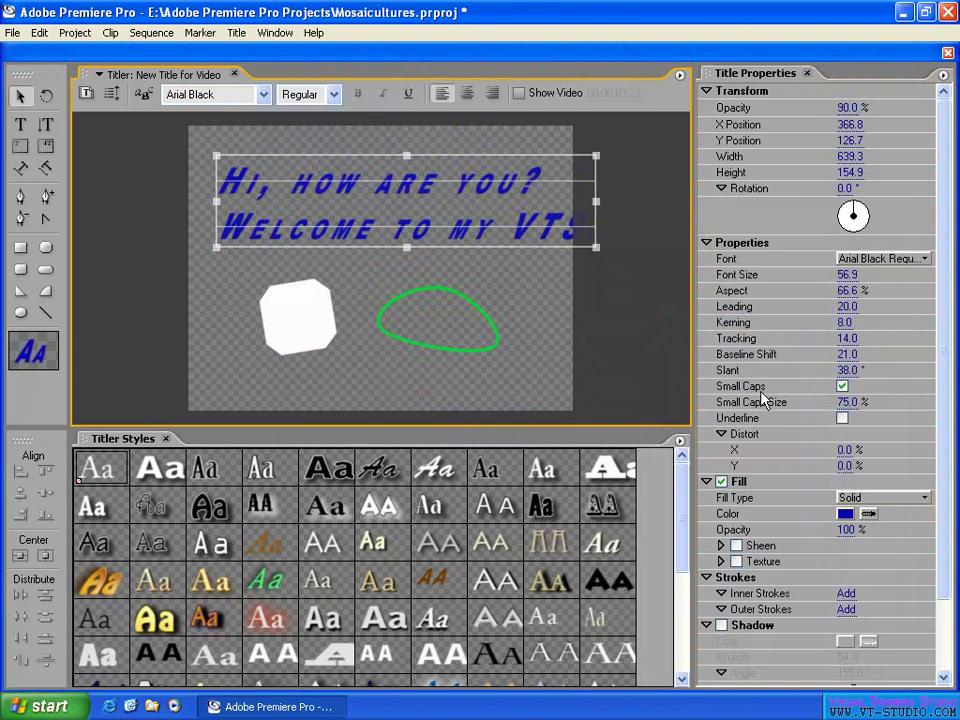
click(848, 370)
text(0)
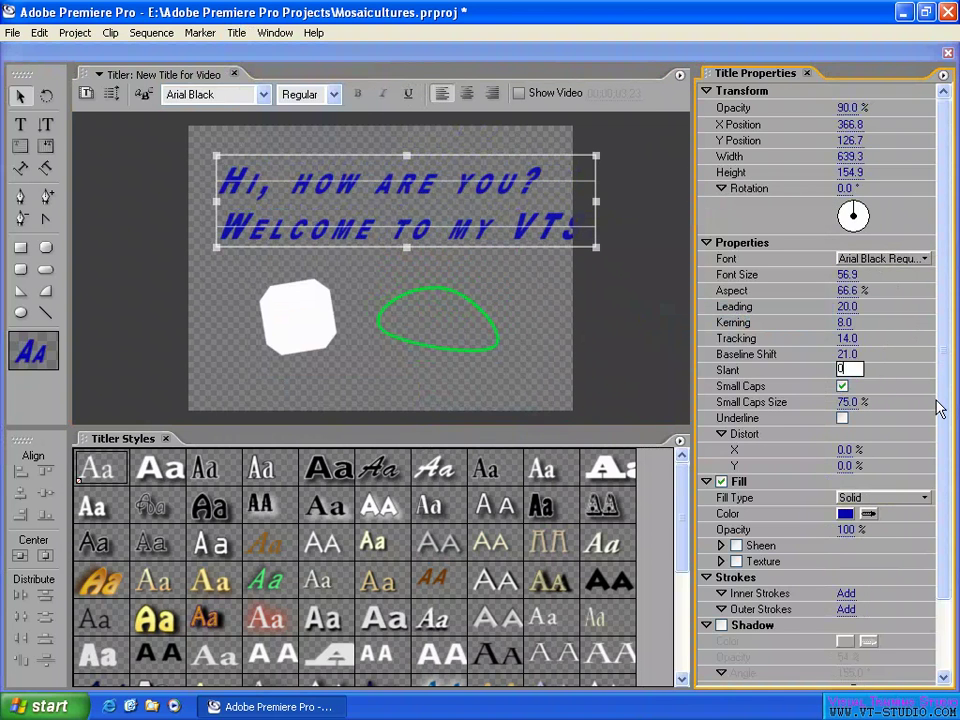
key(Return)
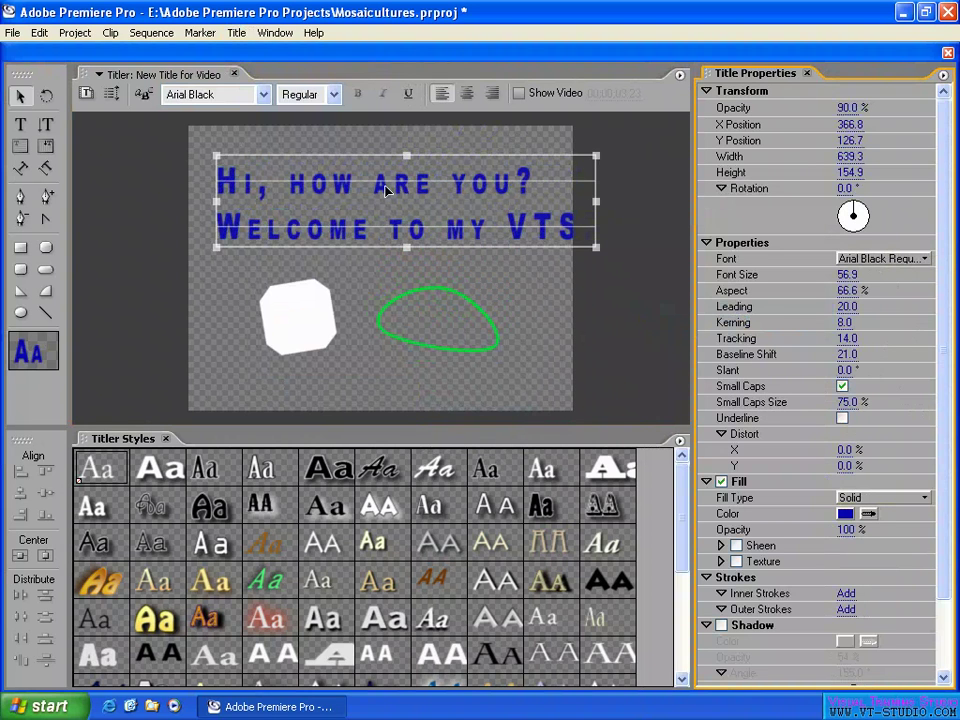
Step: Compare the title text with and without small caps, try small caps sizes down to 25%, set 70%, and leave small caps off
click(842, 387)
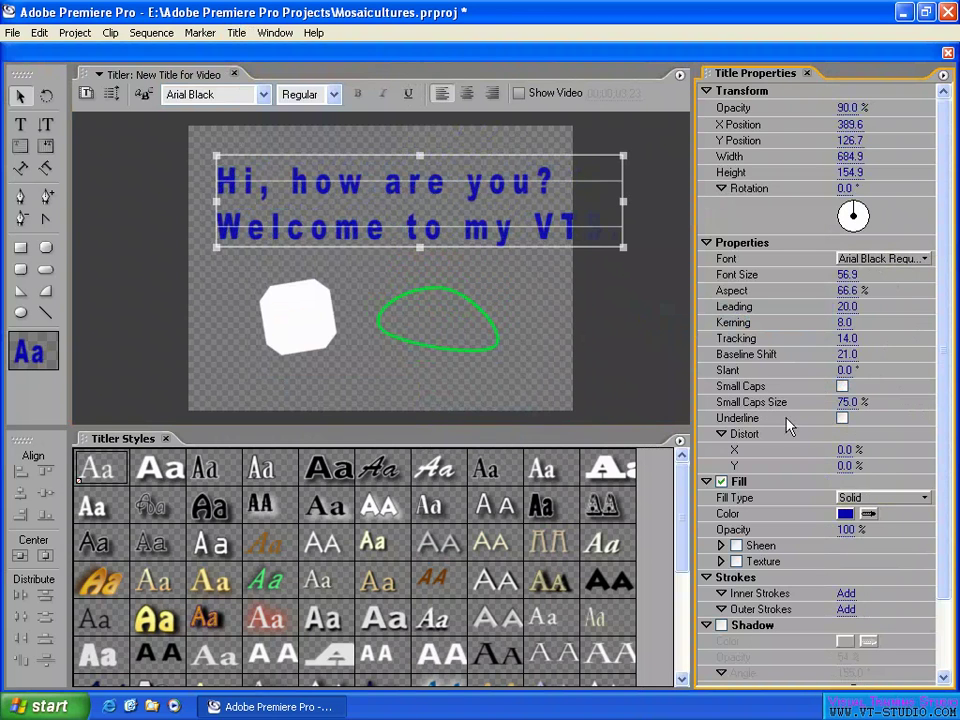
click(842, 387)
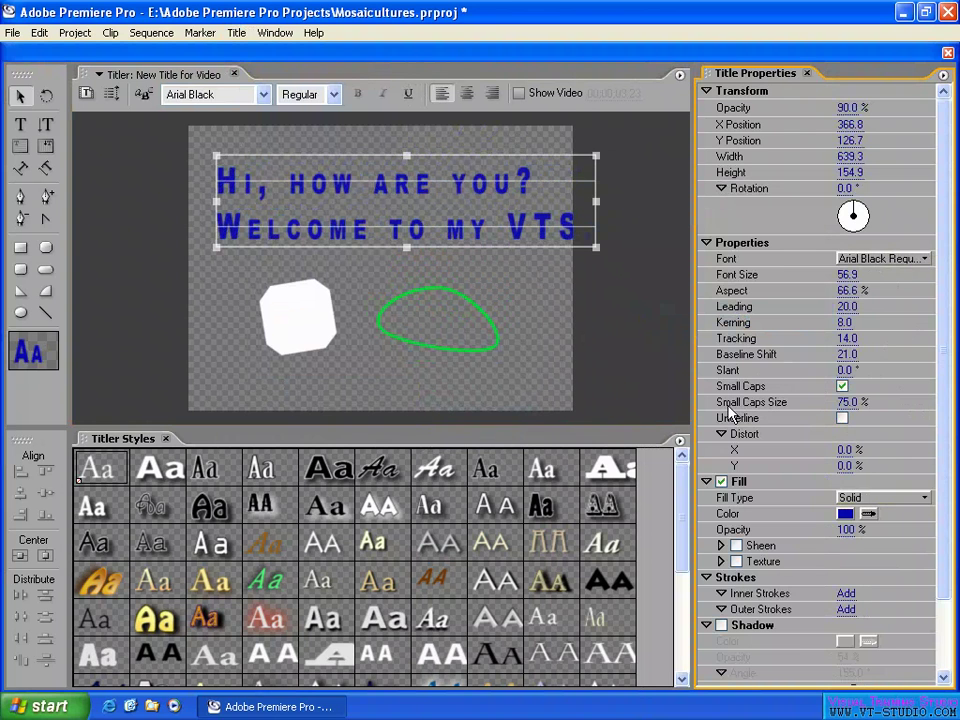
drag(848, 411, 797, 404)
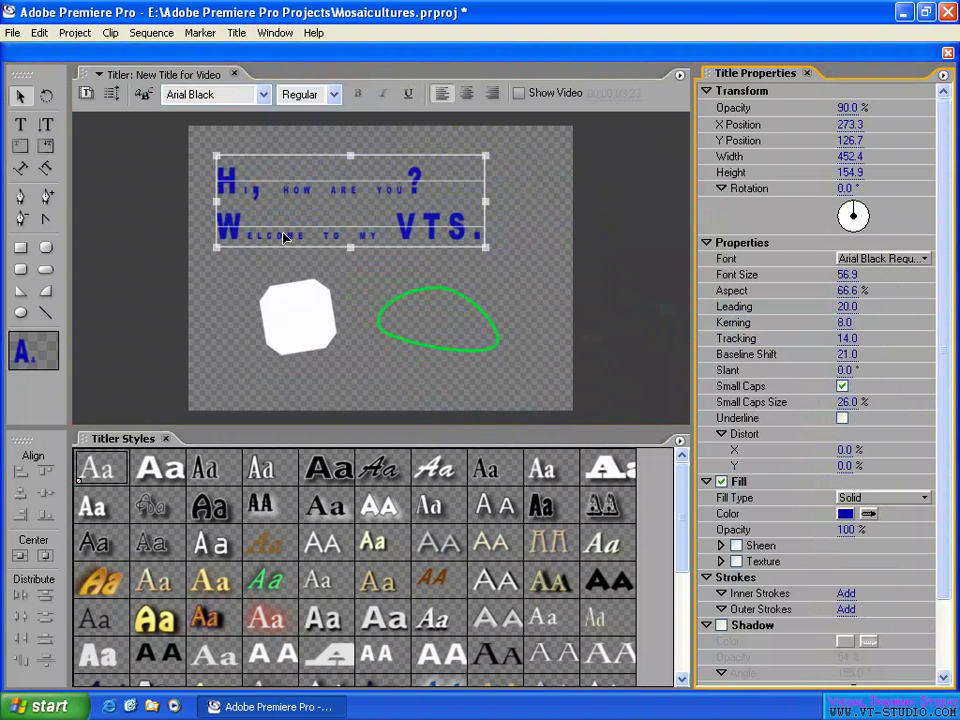
click(853, 403)
key(Down)
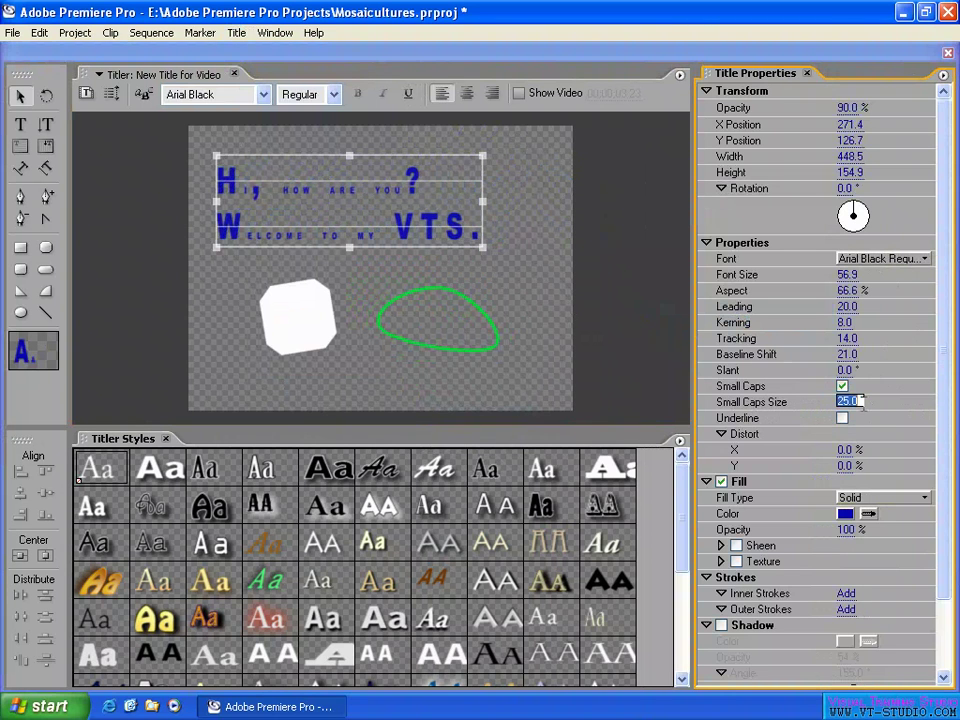
drag(847, 402, 892, 403)
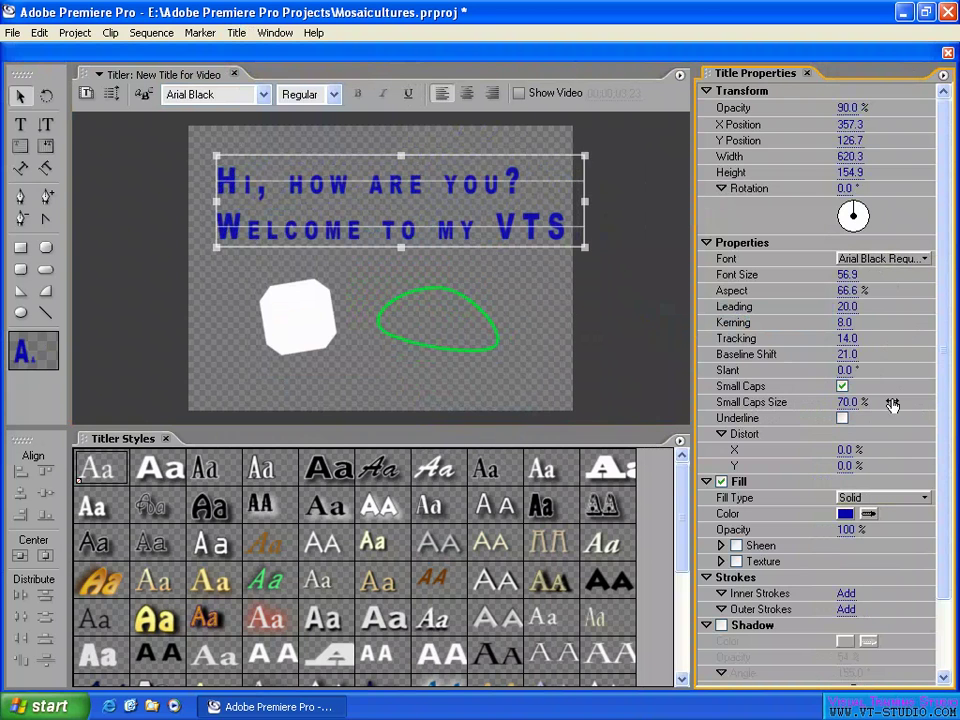
click(842, 386)
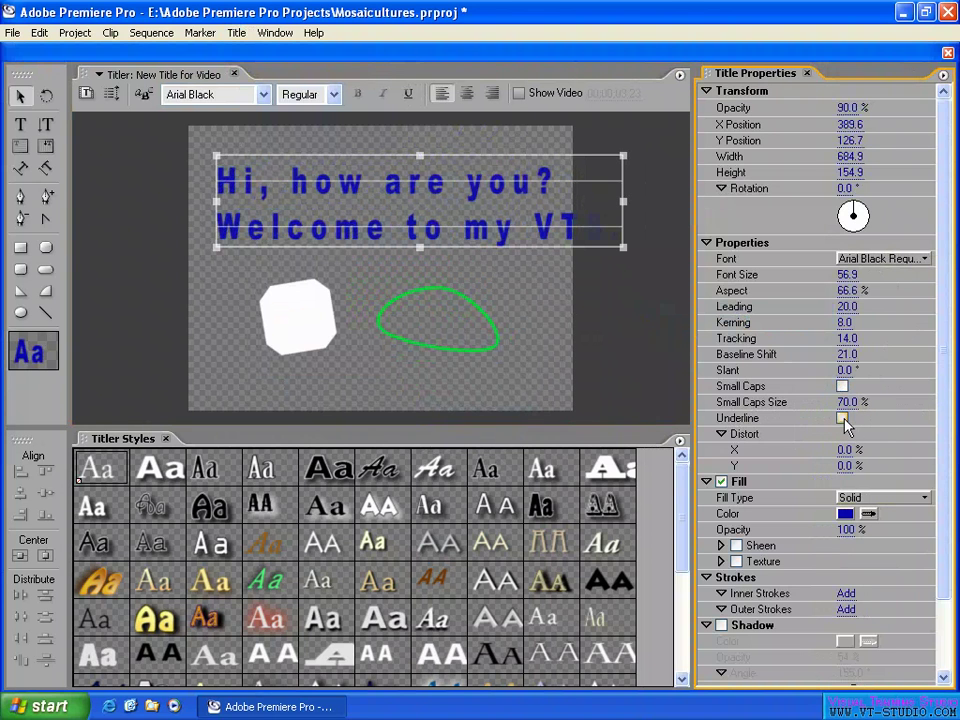
Step: Toggle the title text's underline on and off, leaving the text without an underline
click(842, 418)
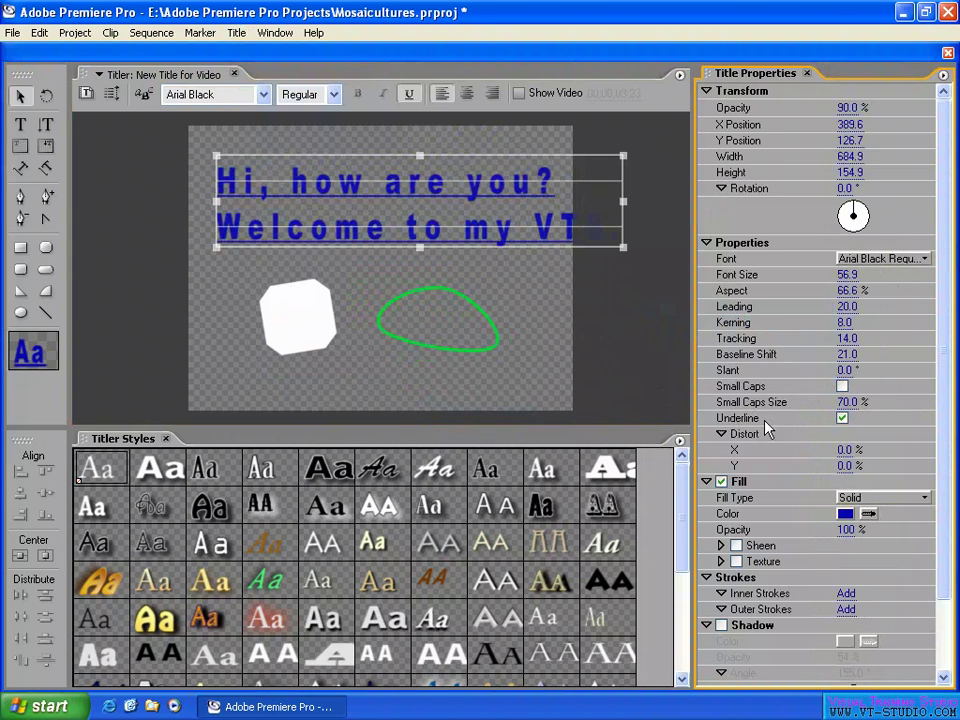
click(843, 420)
click(843, 420)
click(843, 422)
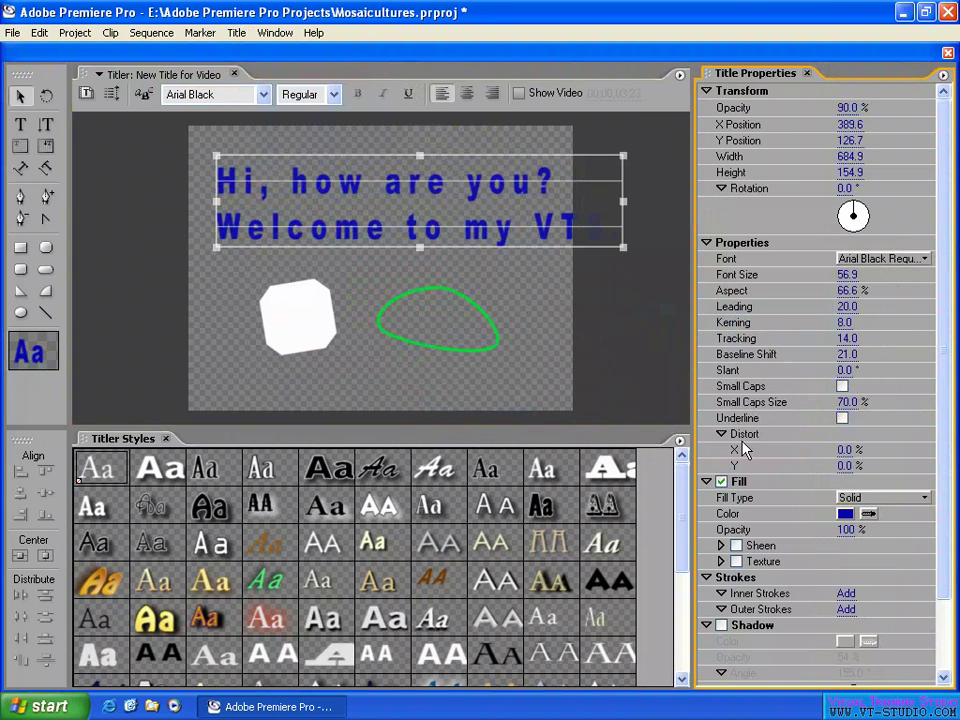
Step: Try distorting the title text by 86% in X and 35% in Y, and reset both distortions to 0%
drag(844, 450, 940, 450)
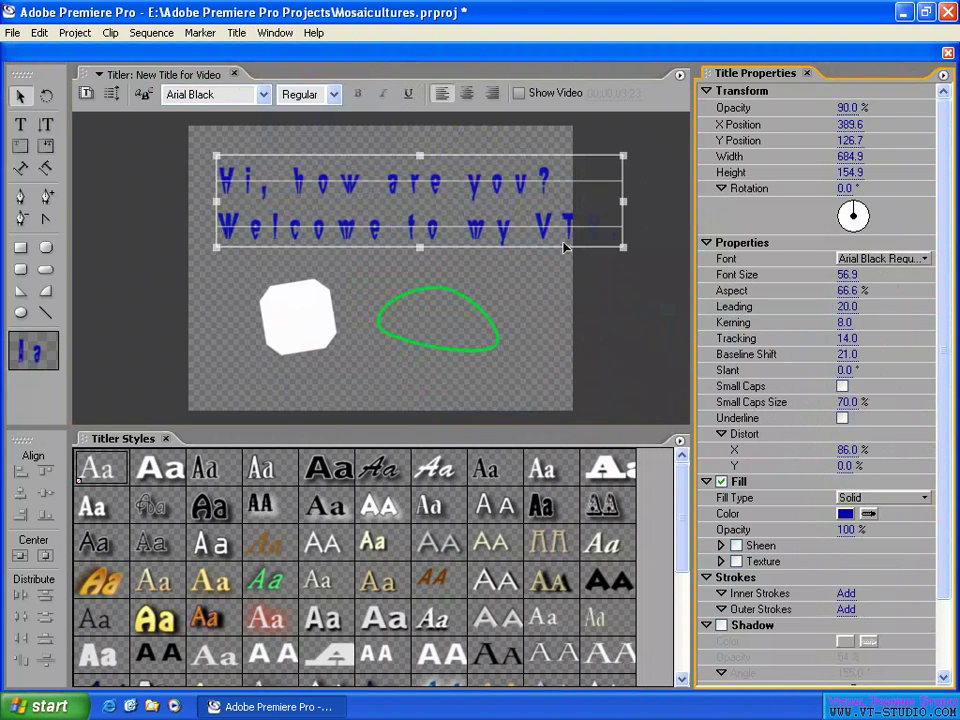
mouse_move(372, 202)
mouse_down()
mouse_move(344, 201)
mouse_move(367, 199)
mouse_up()
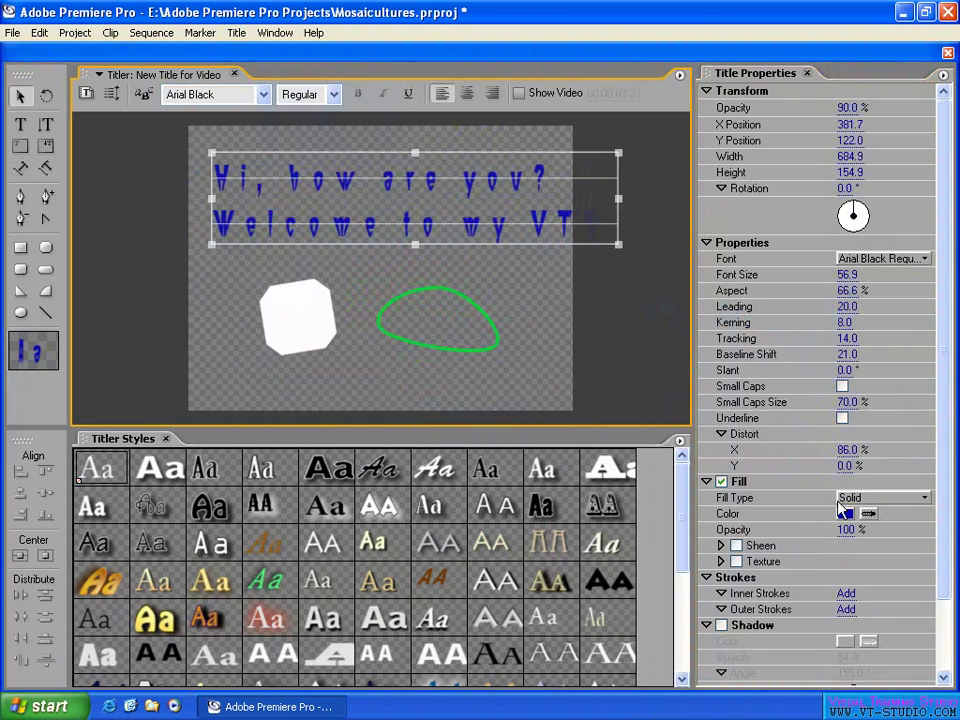
mouse_move(845, 466)
mouse_down()
mouse_move(891, 465)
mouse_move(750, 463)
mouse_move(924, 461)
mouse_move(825, 461)
mouse_move(881, 463)
mouse_move(846, 452)
mouse_up()
click(846, 450)
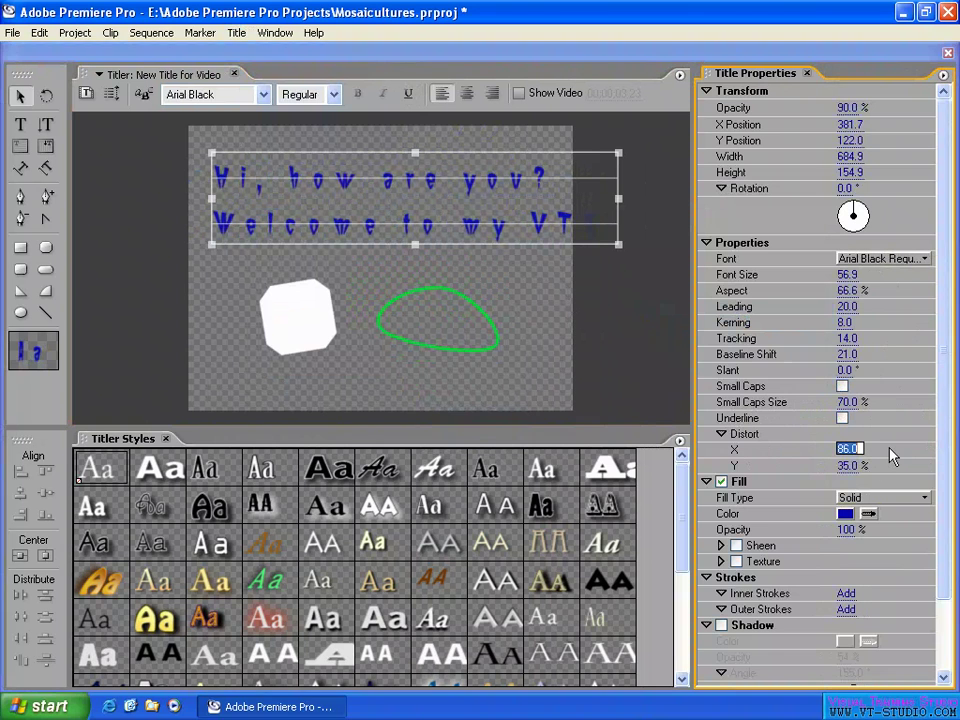
text(0)
key(Return)
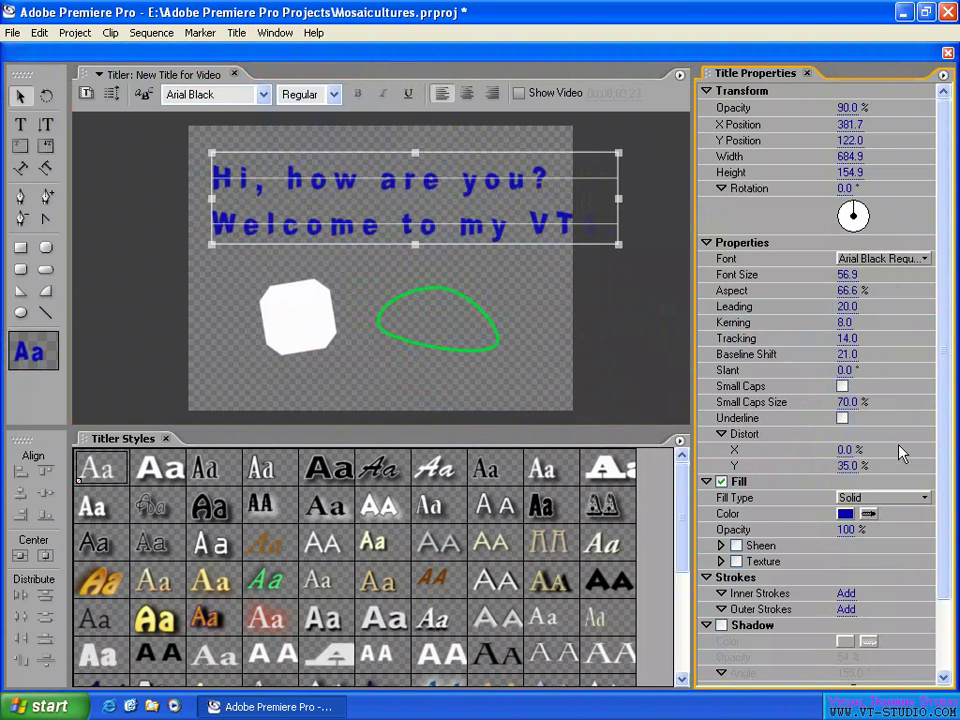
click(846, 466)
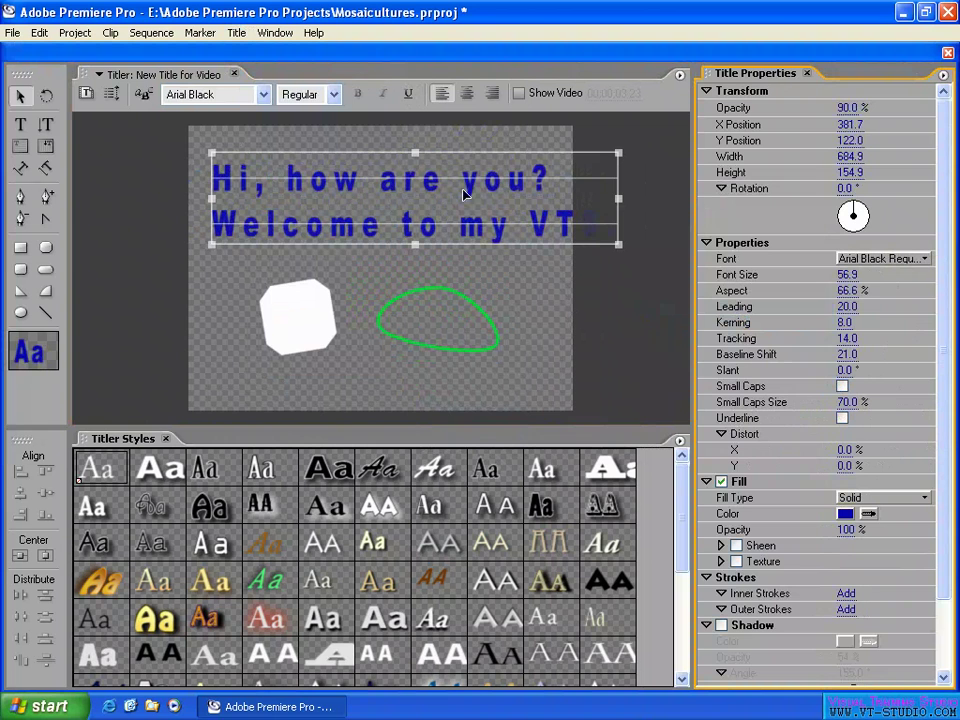
Step: Move the title text to about X 355, Y 116, and collapse and re-expand the stroke settings
mouse_move(428, 203)
mouse_down()
mouse_move(405, 203)
mouse_move(412, 199)
mouse_up()
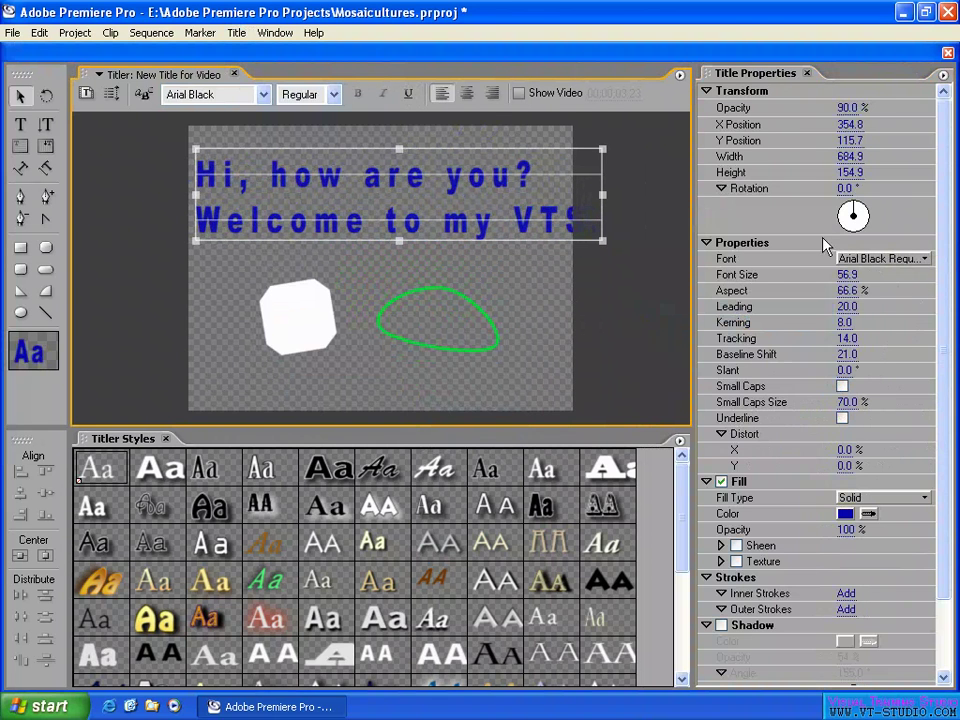
scroll(948, 270, down, 3)
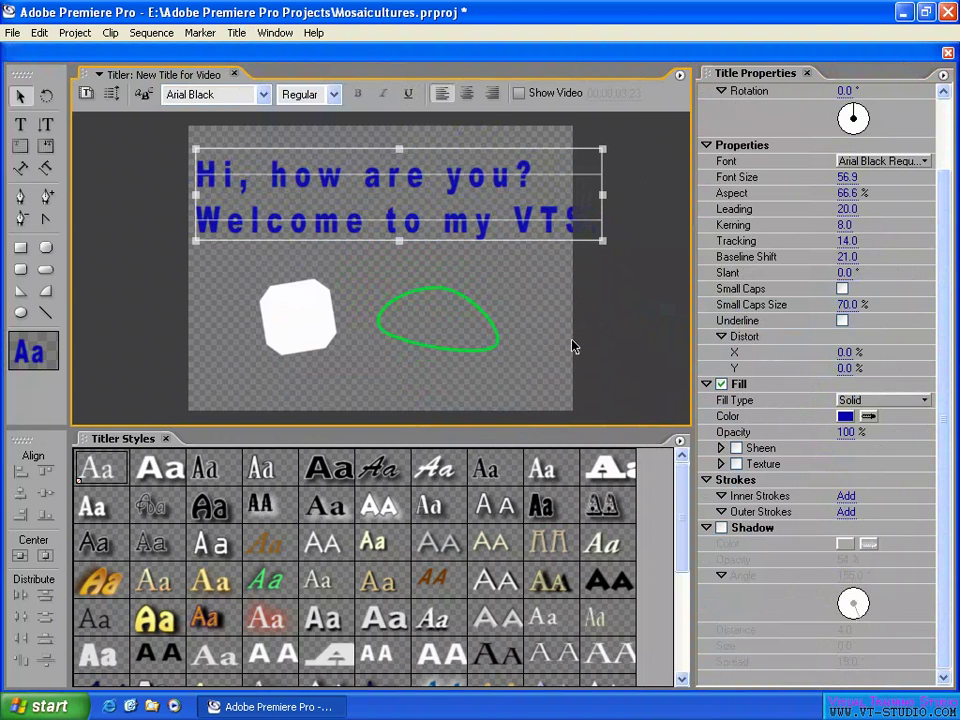
click(707, 480)
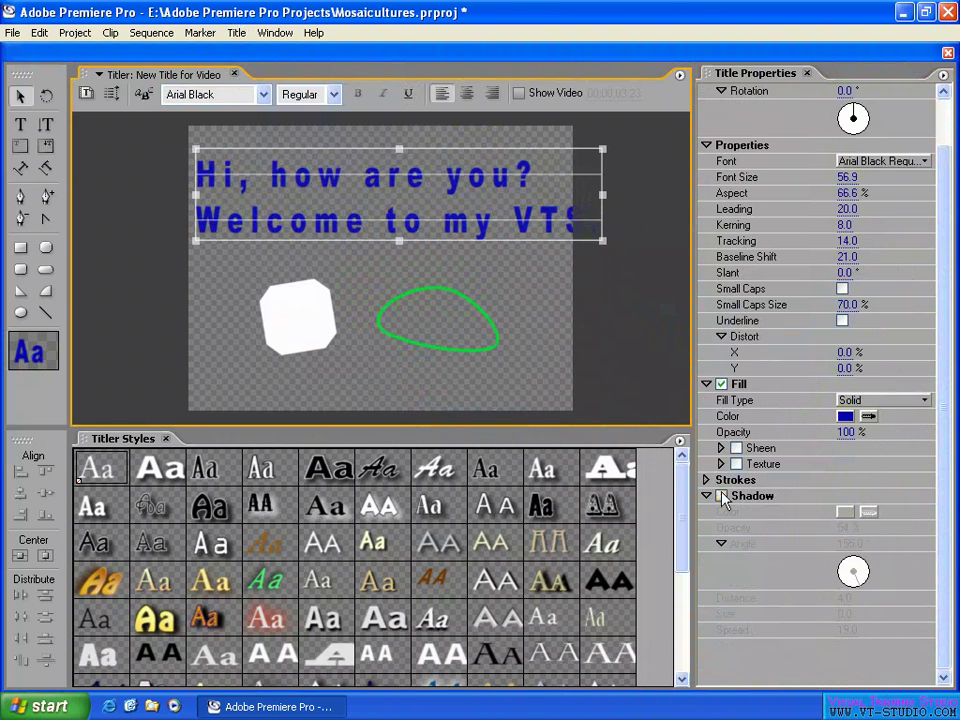
click(707, 480)
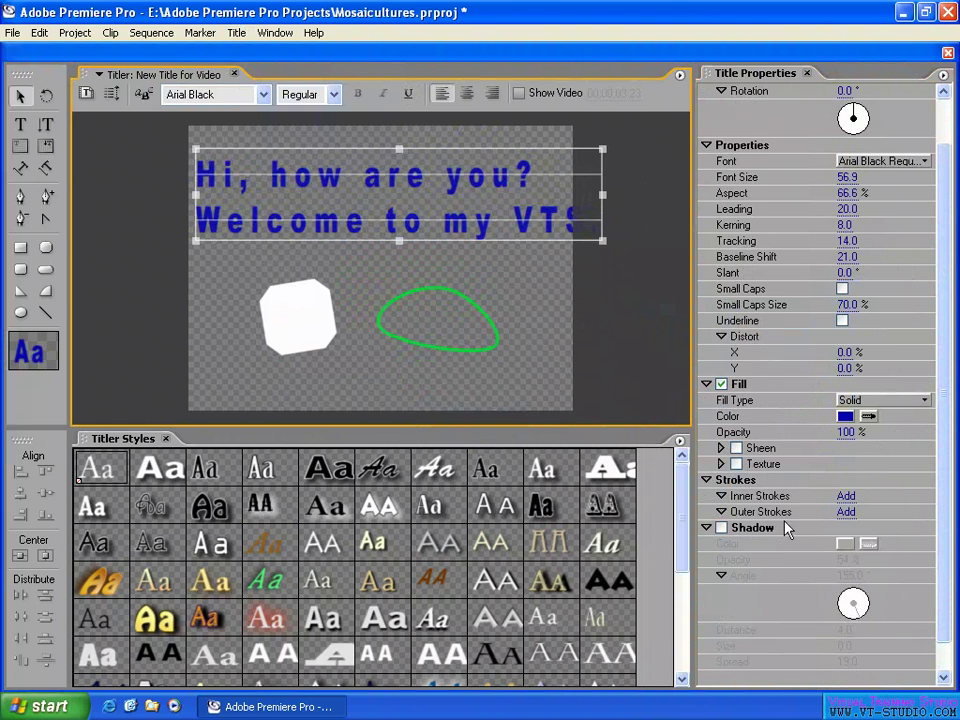
Step: Keep the title text's fill type as Solid and change its color to dark green (027D23)
click(875, 402)
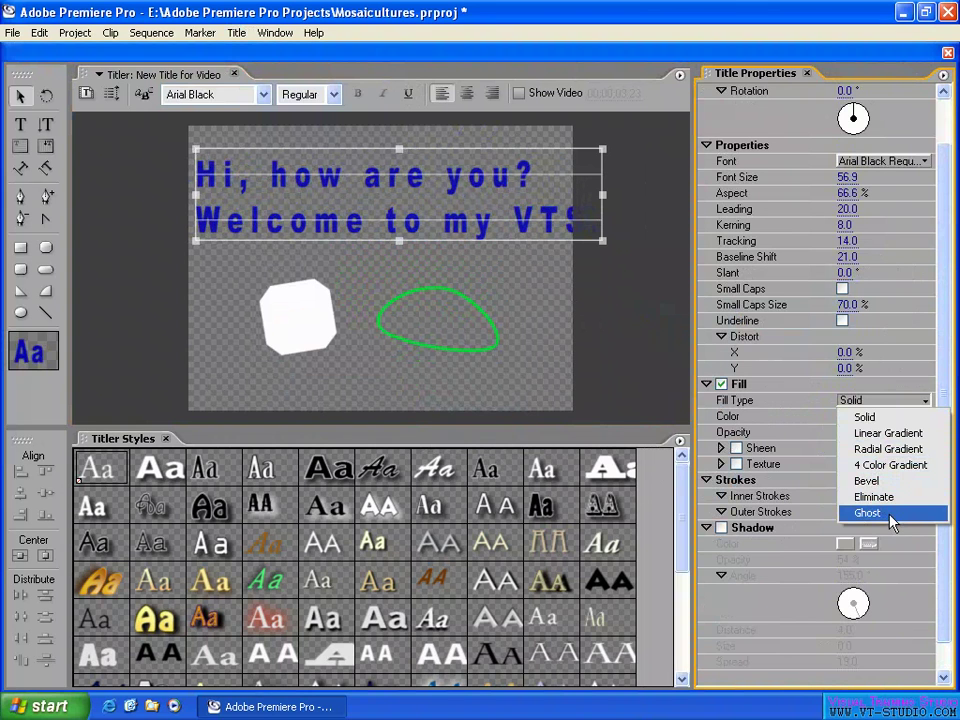
click(864, 417)
click(846, 416)
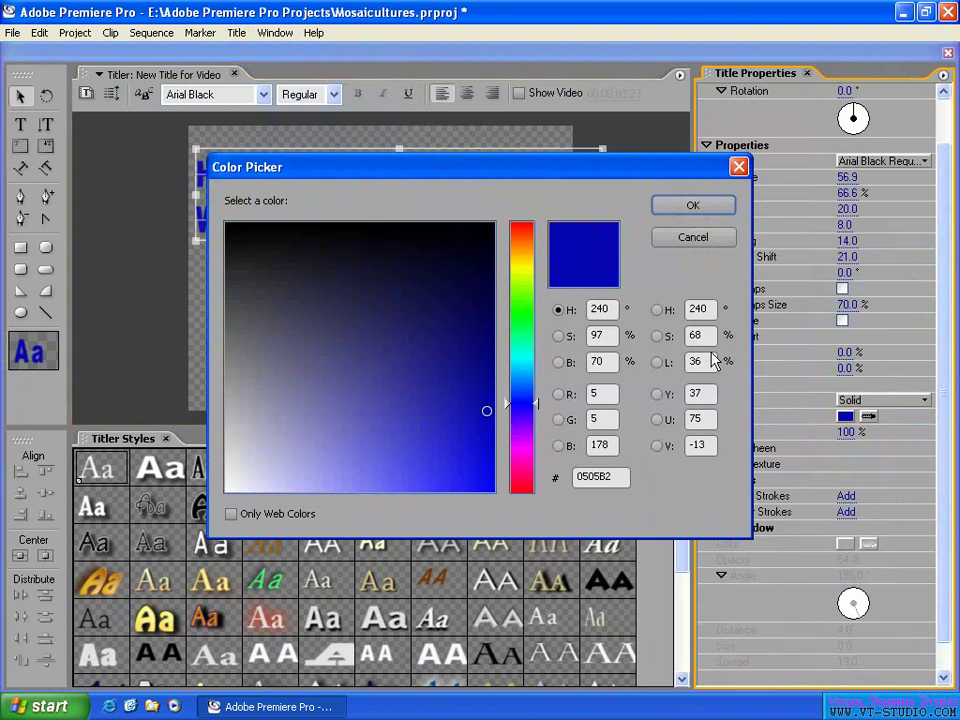
click(520, 328)
click(489, 356)
click(694, 204)
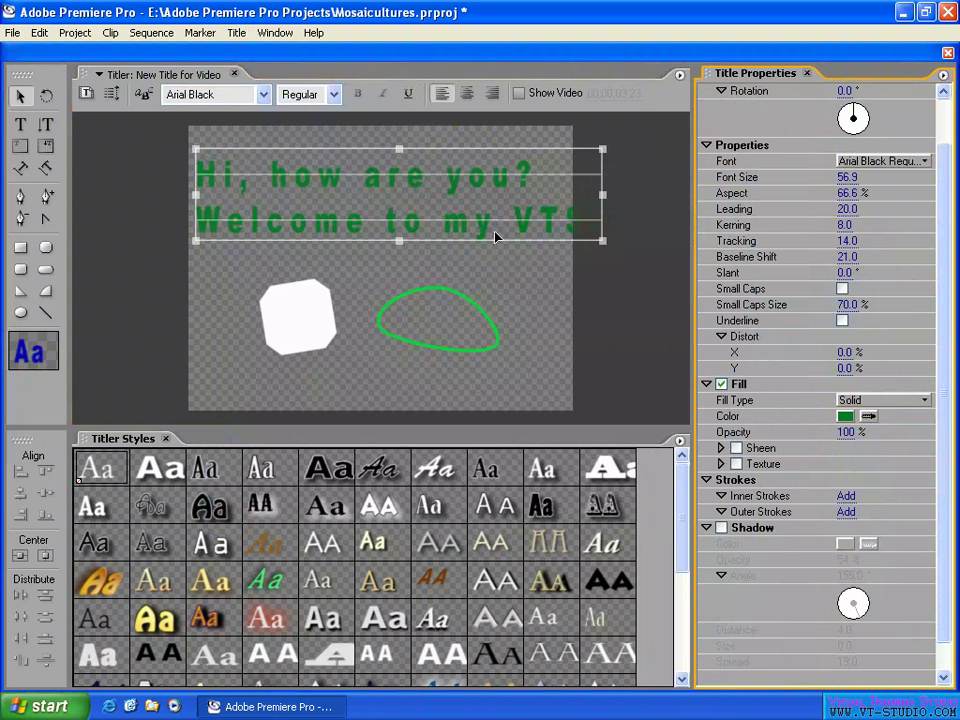
Step: Give the title text a linear gradient fill from olive to green and set the gradient angle to 332°
click(897, 403)
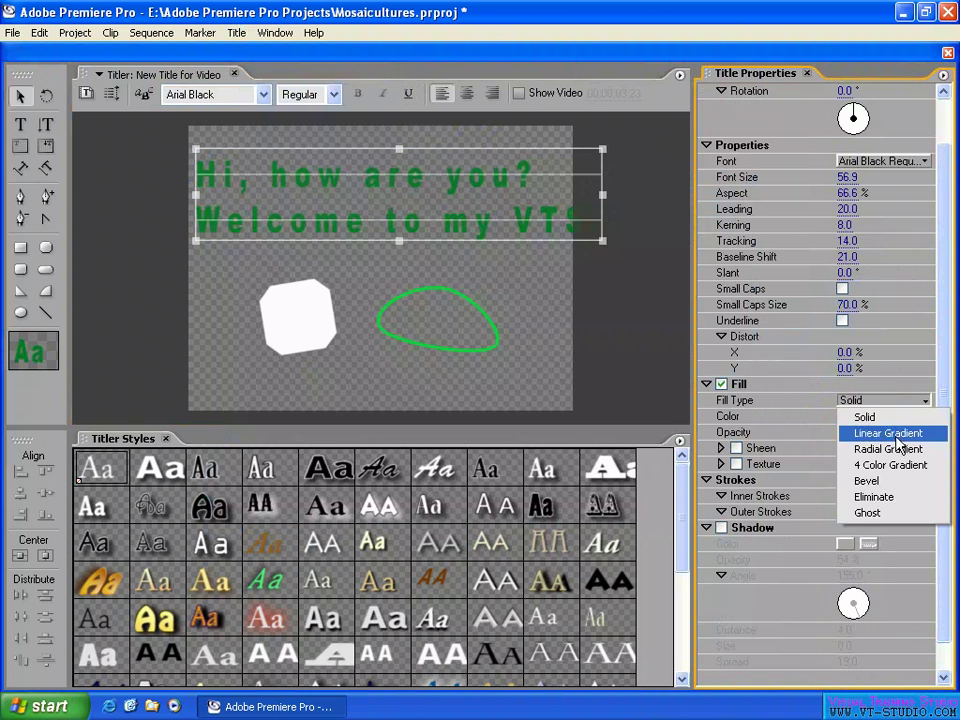
click(900, 438)
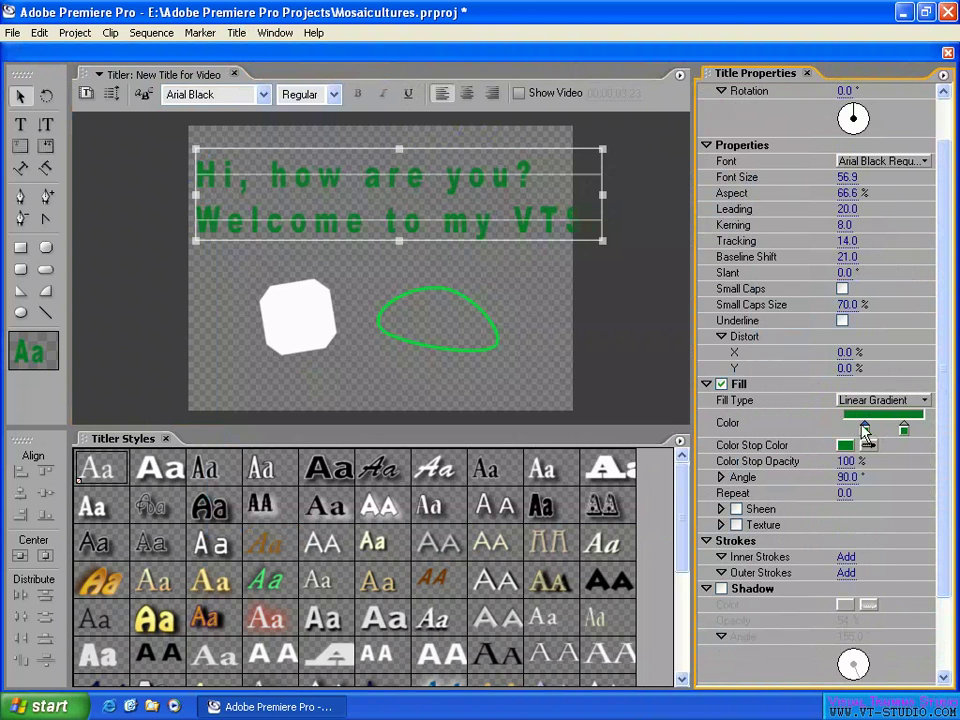
double_click(865, 429)
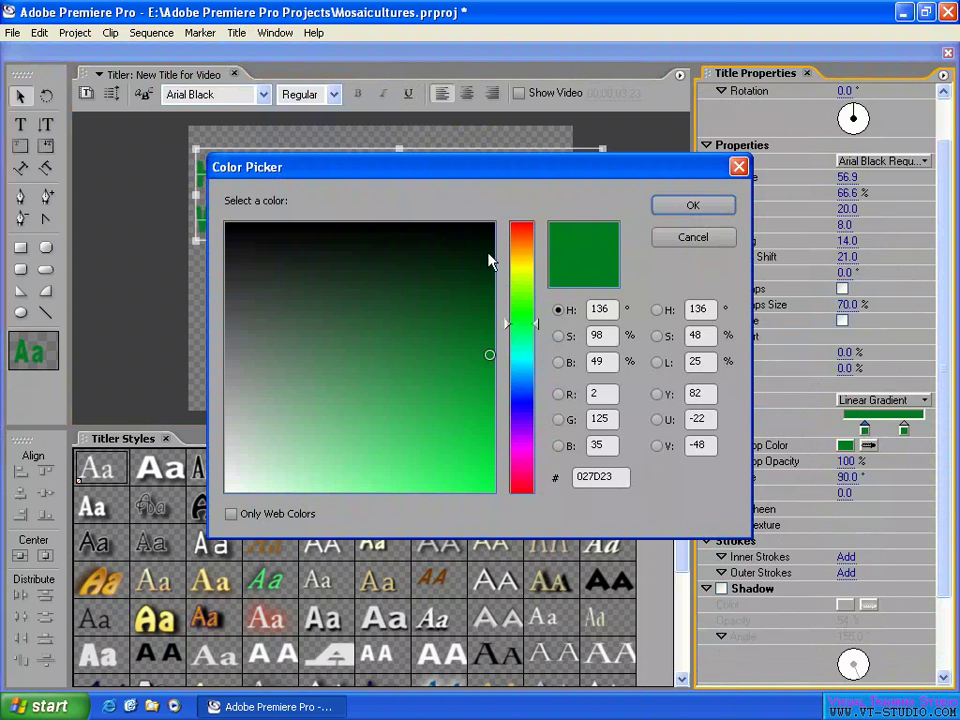
drag(521, 323, 523, 266)
click(690, 206)
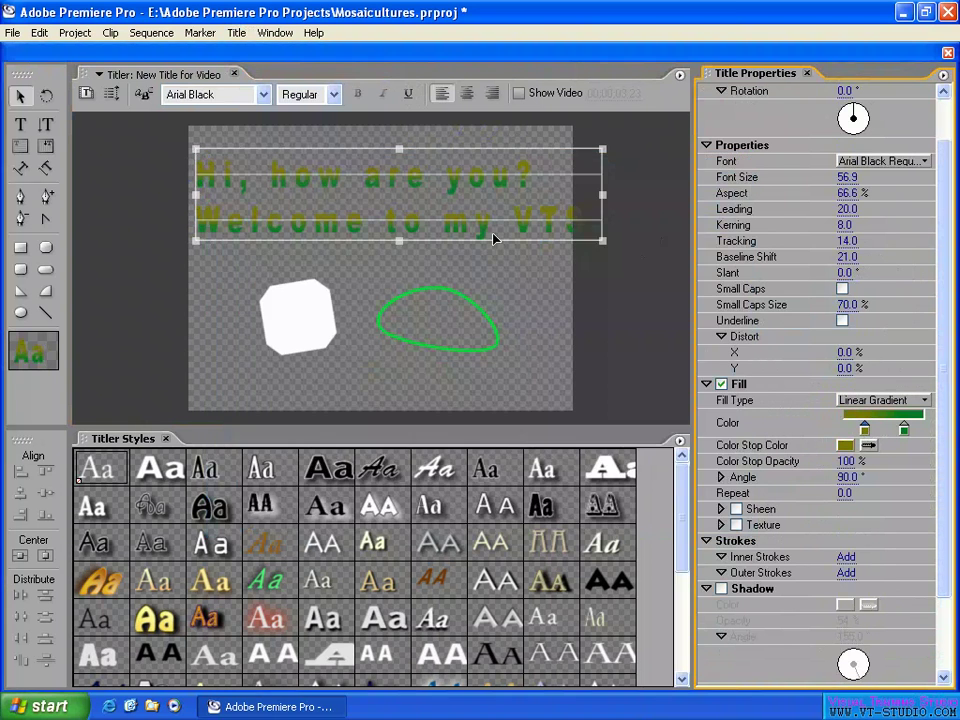
click(721, 477)
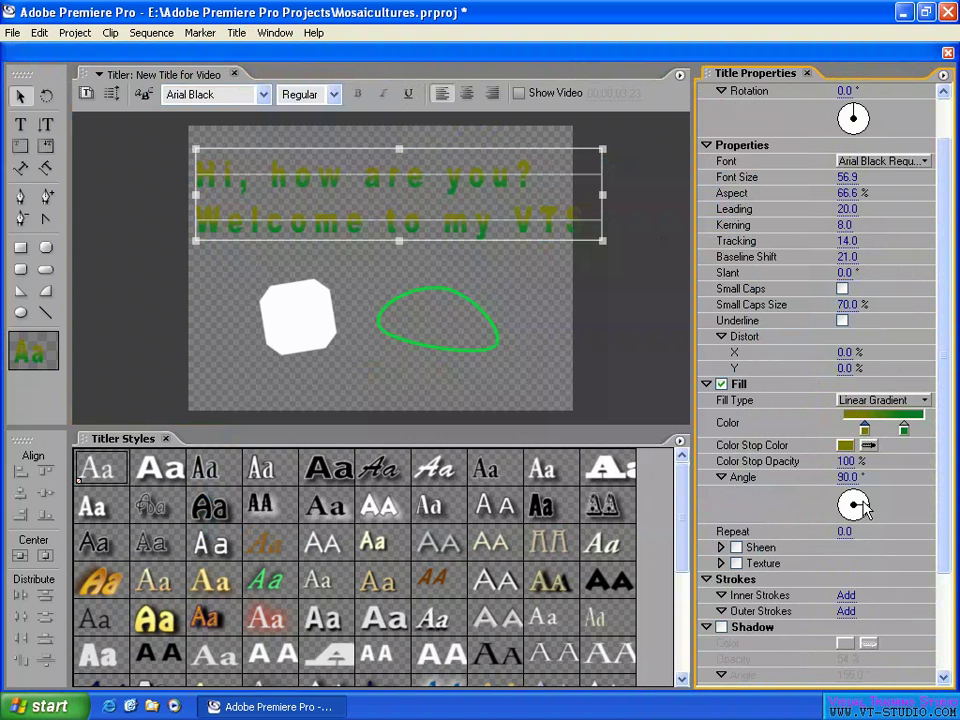
drag(855, 505, 849, 497)
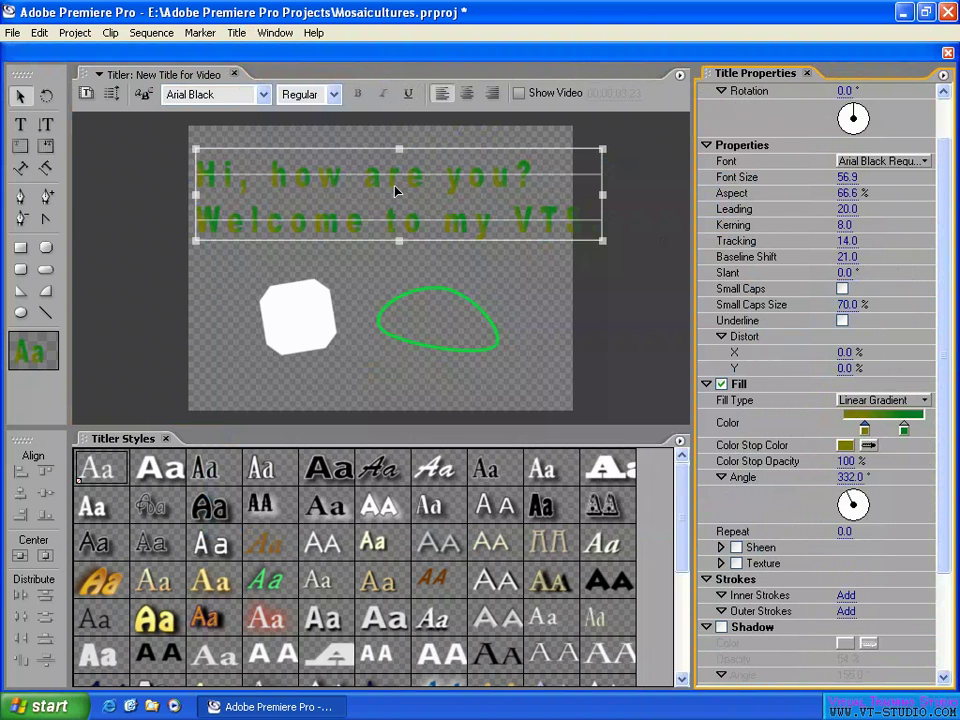
Step: Give the white clipped-corner rectangle a linear gradient fill with red (CF0404) as the first color stop
click(322, 307)
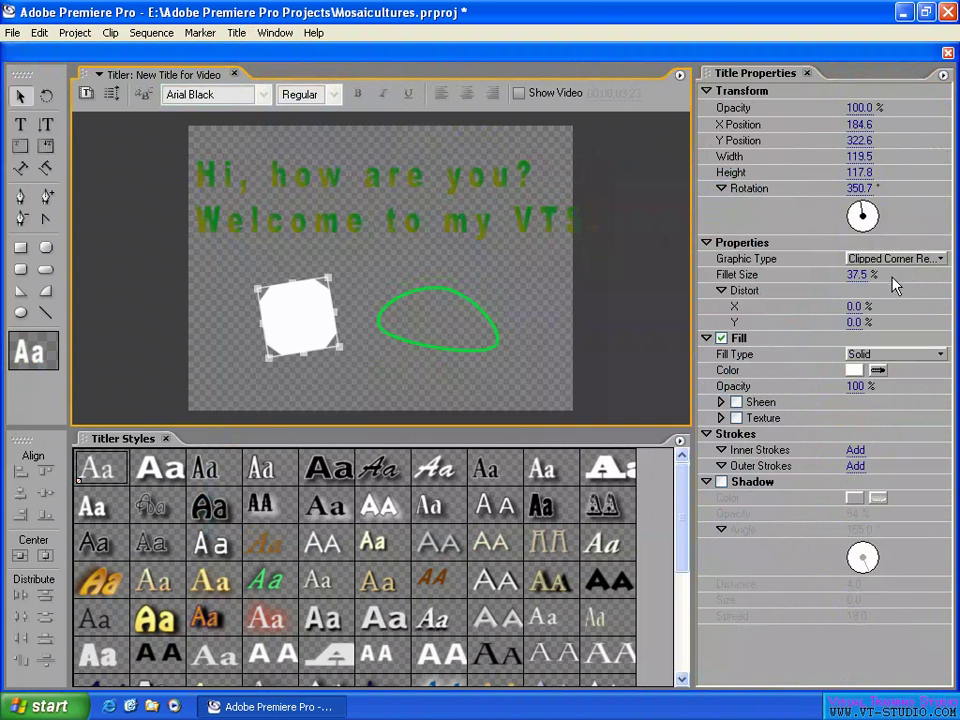
click(893, 352)
click(885, 388)
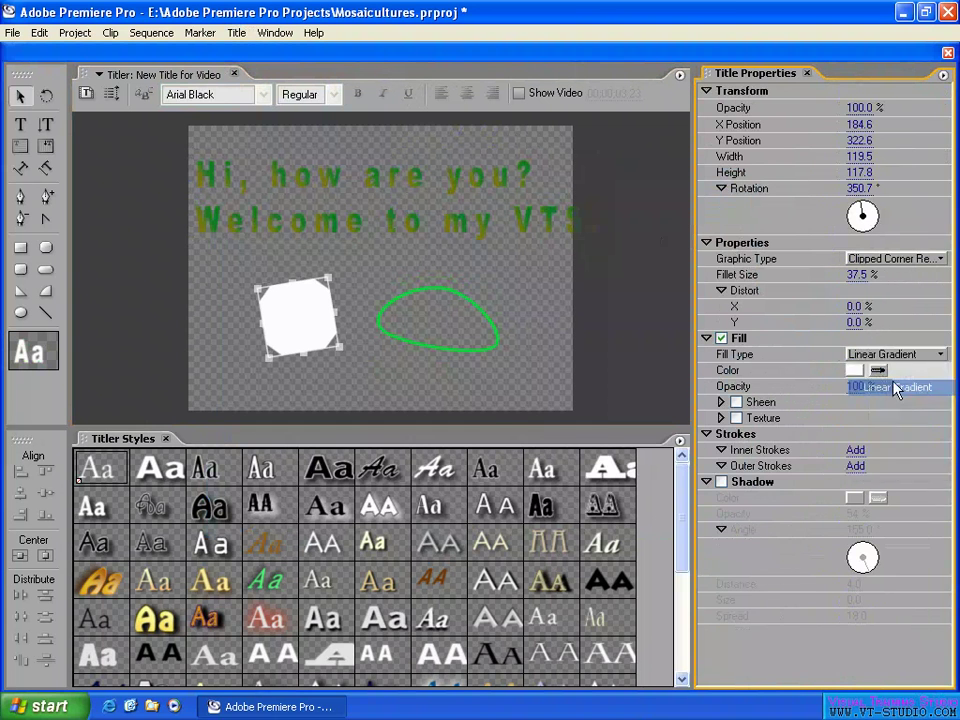
double_click(865, 388)
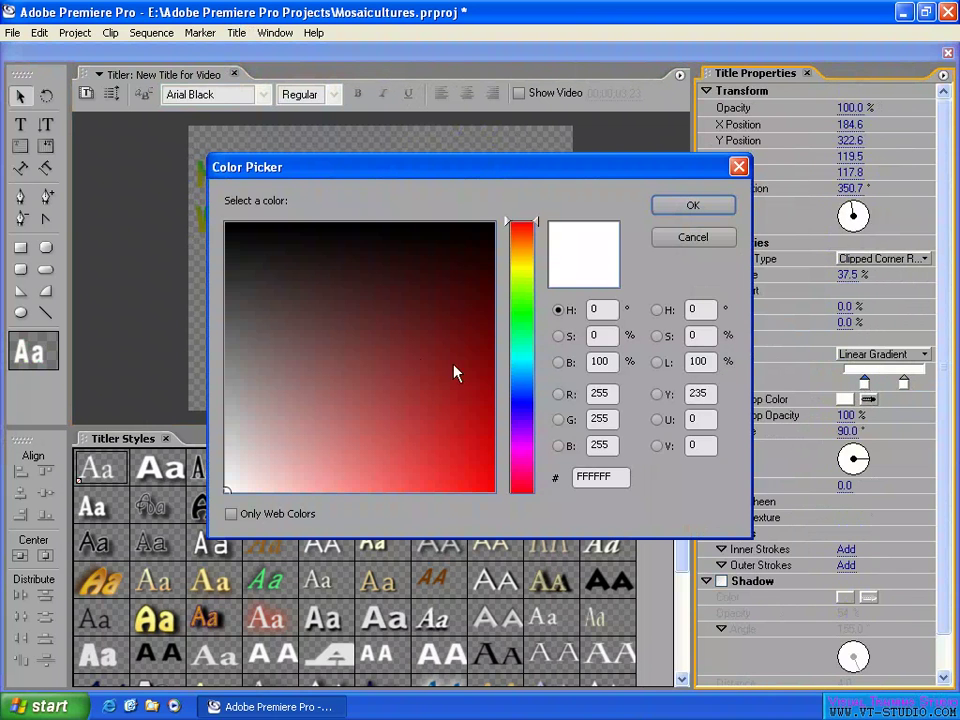
click(446, 390)
click(491, 441)
click(685, 205)
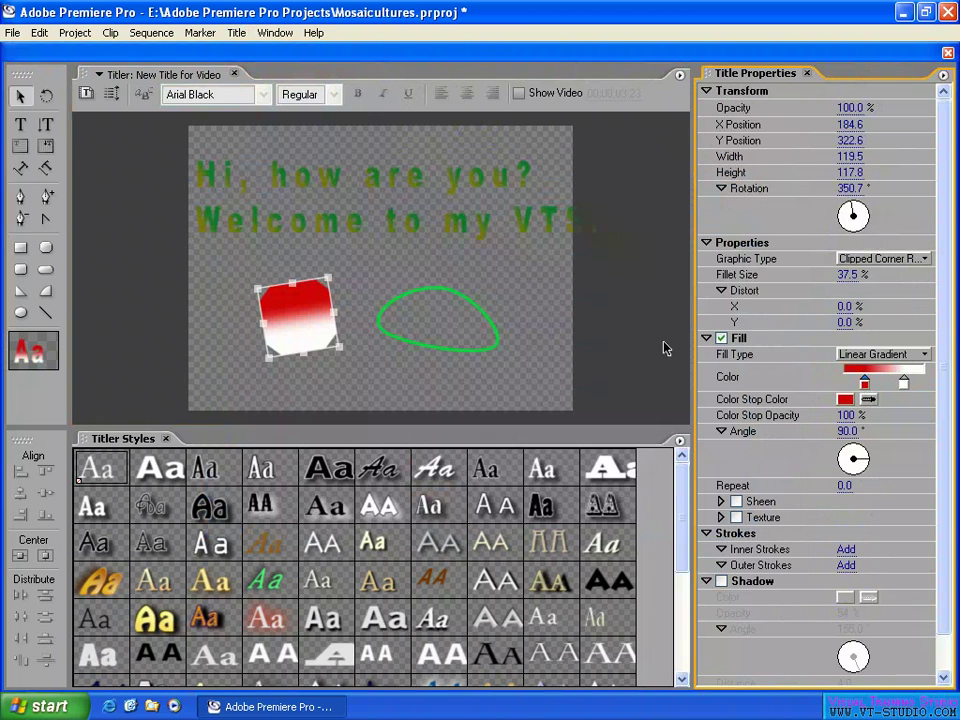
Step: Set the rectangle gradient's second color stop to dark green and the gradient angle to 28.3°
click(904, 383)
click(845, 399)
click(521, 313)
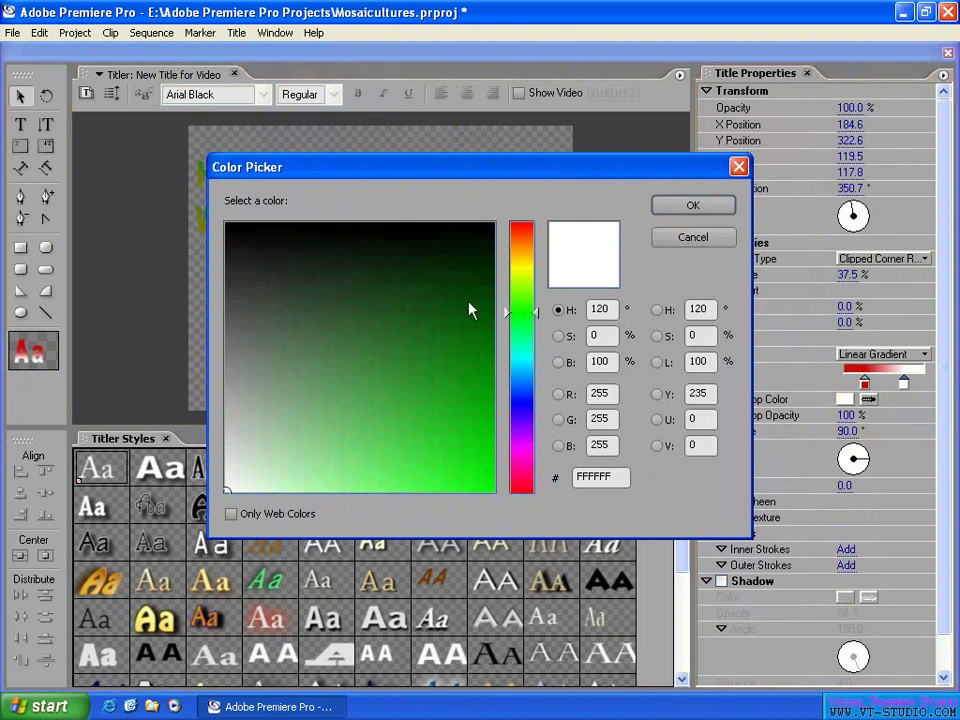
click(488, 302)
click(700, 205)
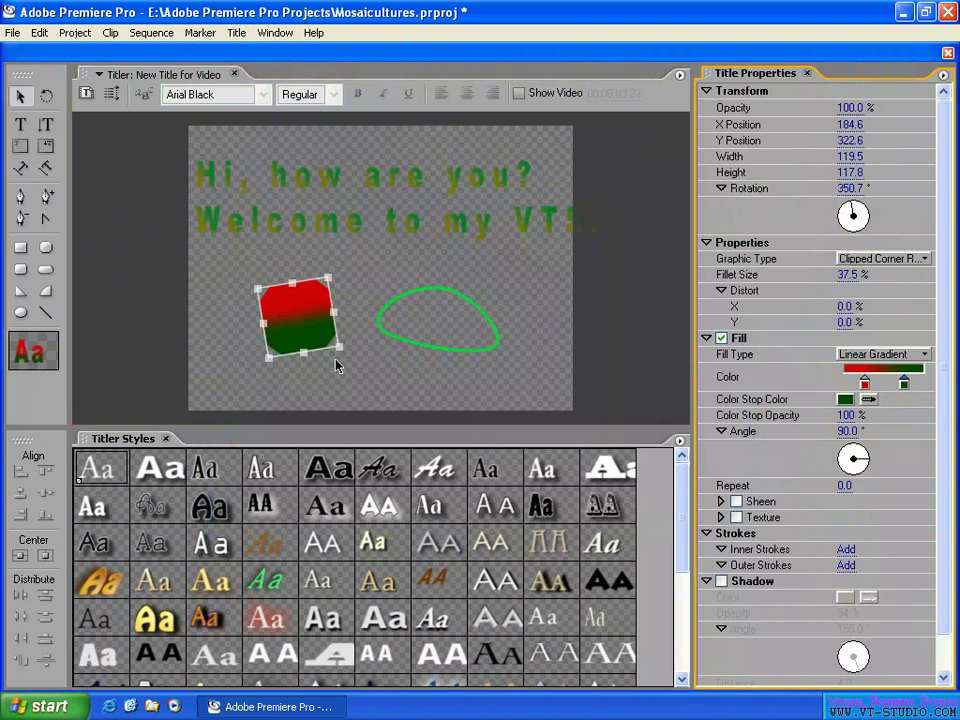
drag(855, 456, 341, 333)
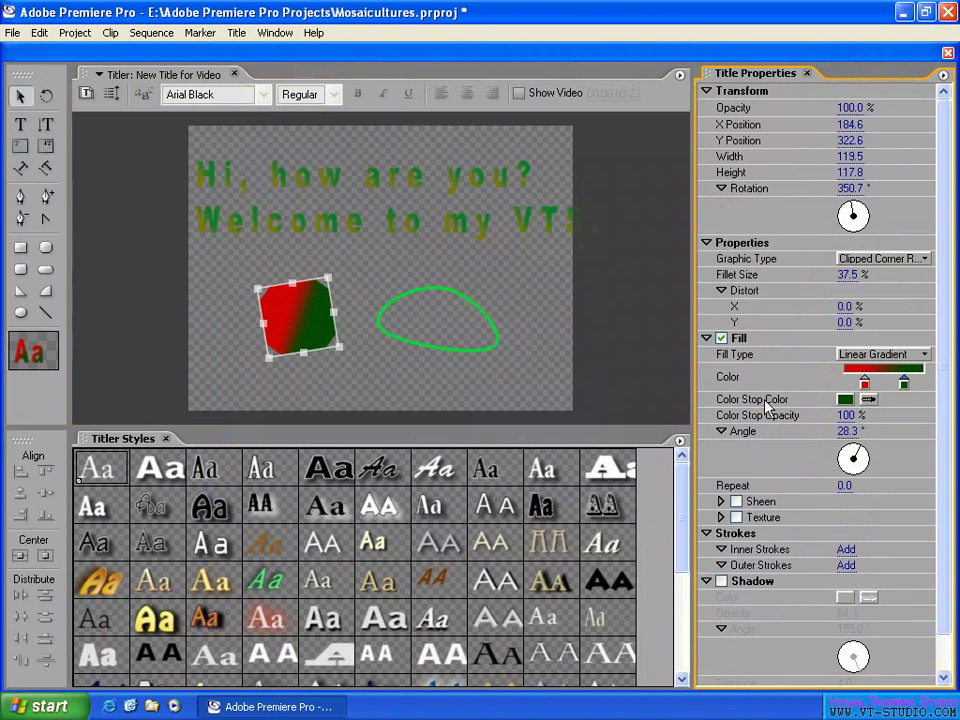
Step: Sample blue from the window's title bar for the first gradient stop and dark gray from the Titler background for the second
click(865, 390)
click(846, 400)
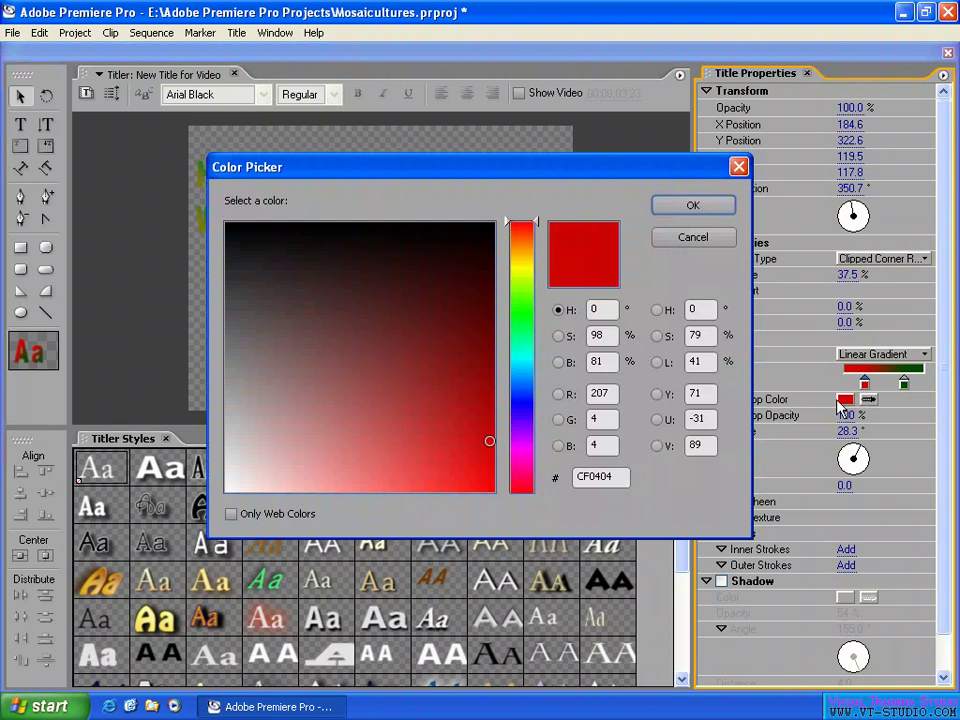
click(692, 209)
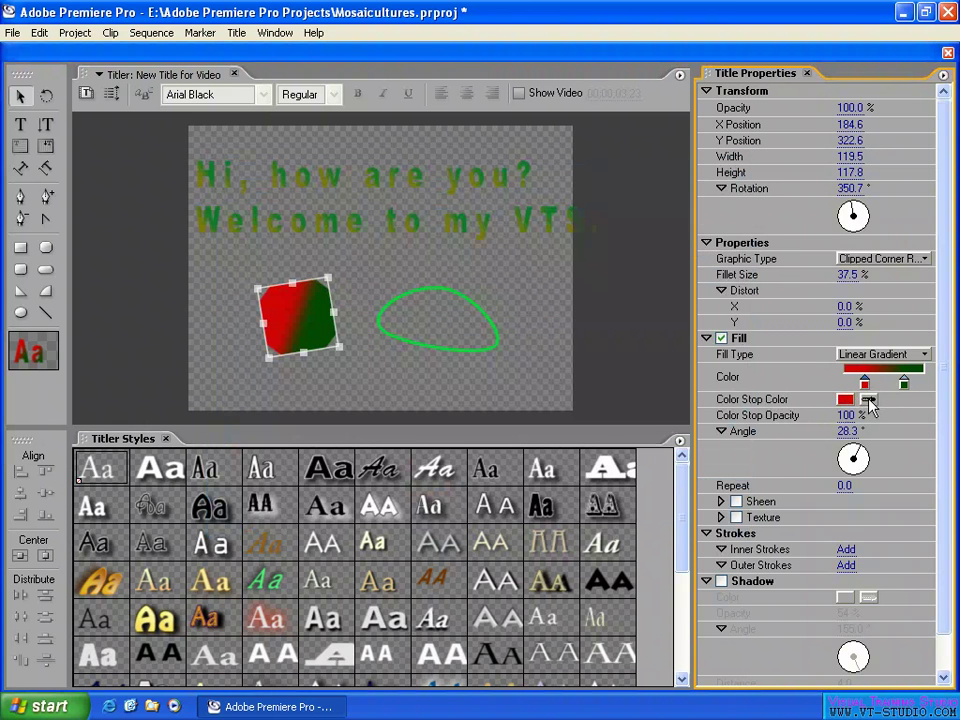
drag(870, 403, 617, 48)
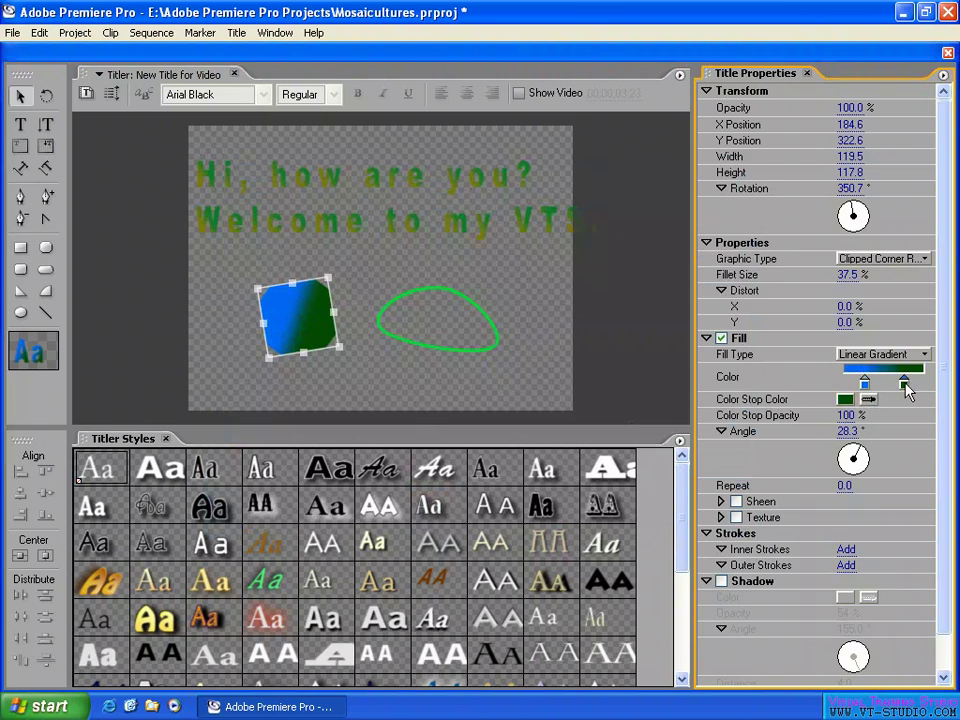
drag(868, 399, 580, 360)
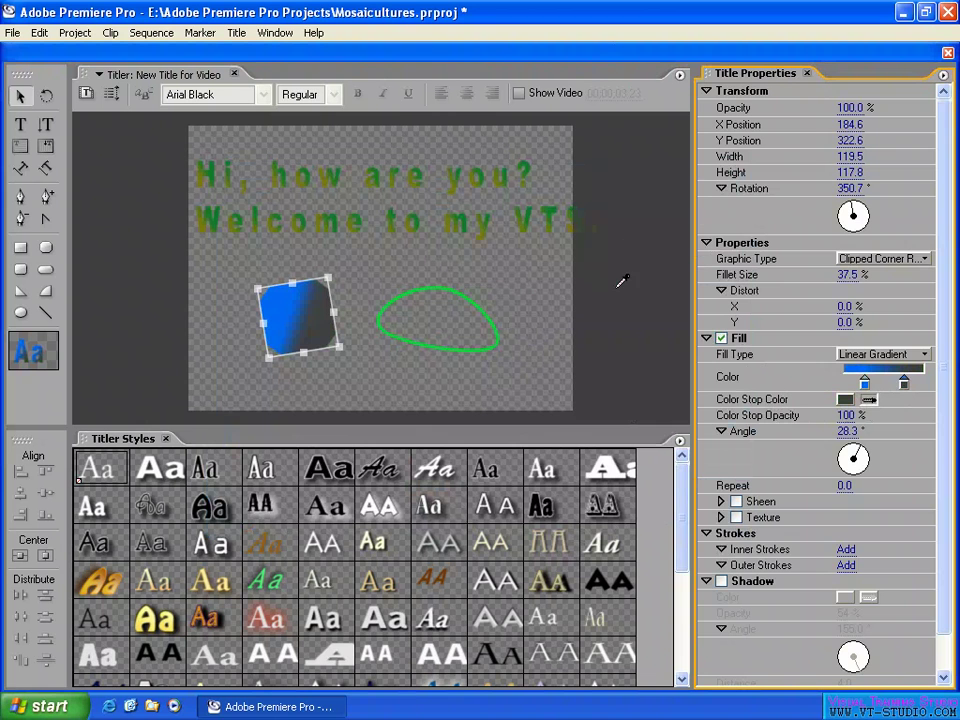
Step: Change the rectangle gradient's first color stop to dark green (264A04)
click(865, 386)
click(845, 399)
click(512, 289)
click(480, 302)
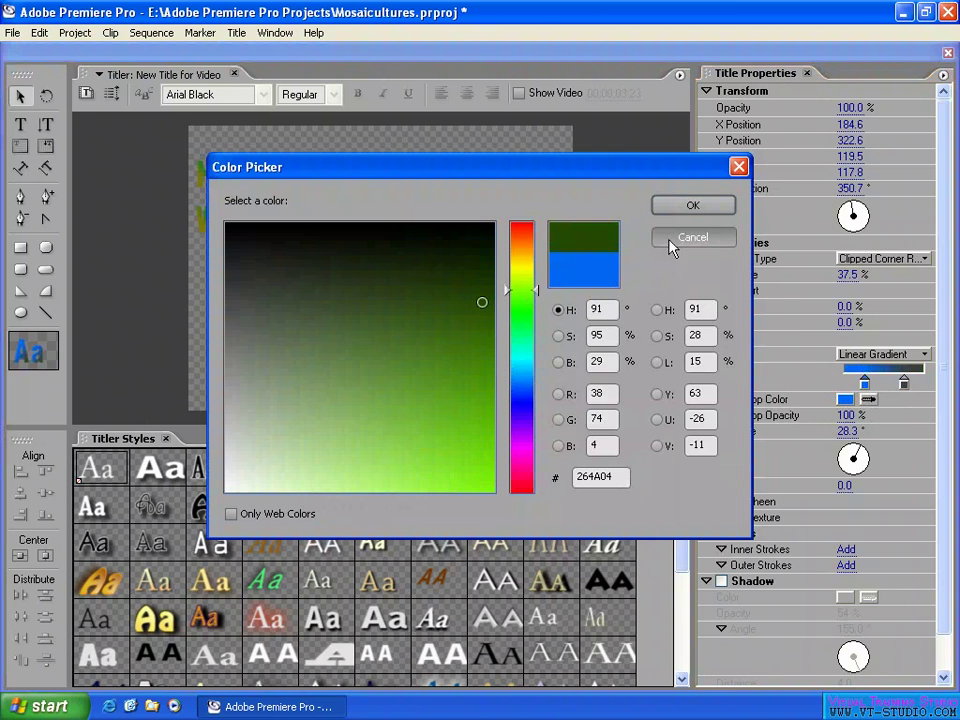
click(693, 205)
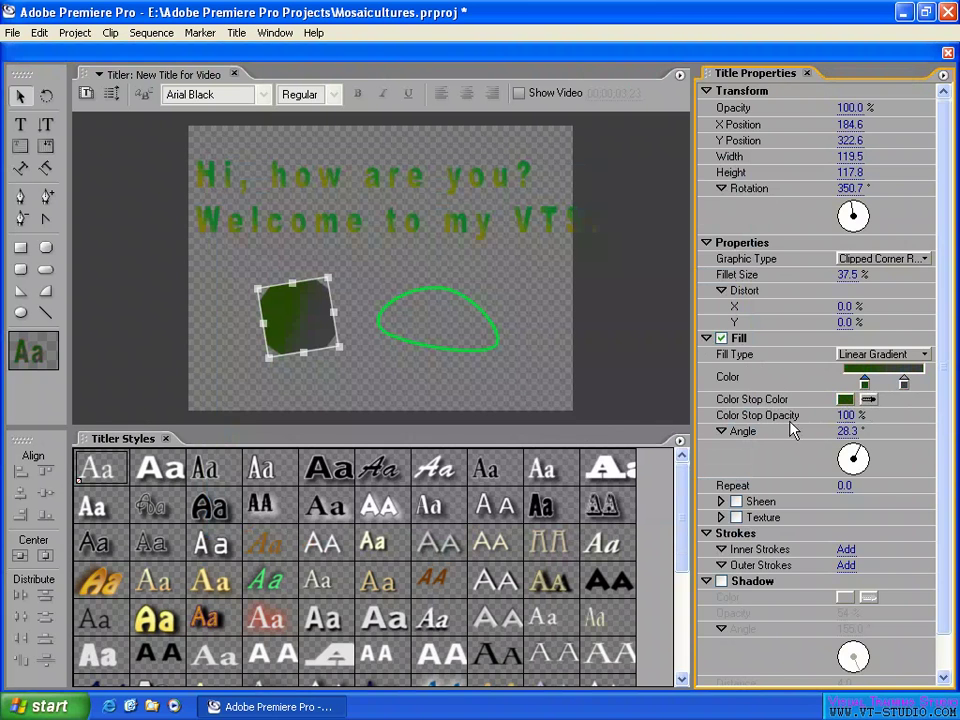
Step: Try lower stop opacities, taking the gray gradient stop to 0% and back to 100%, and set the gradient repeat to 20
drag(850, 417, 797, 414)
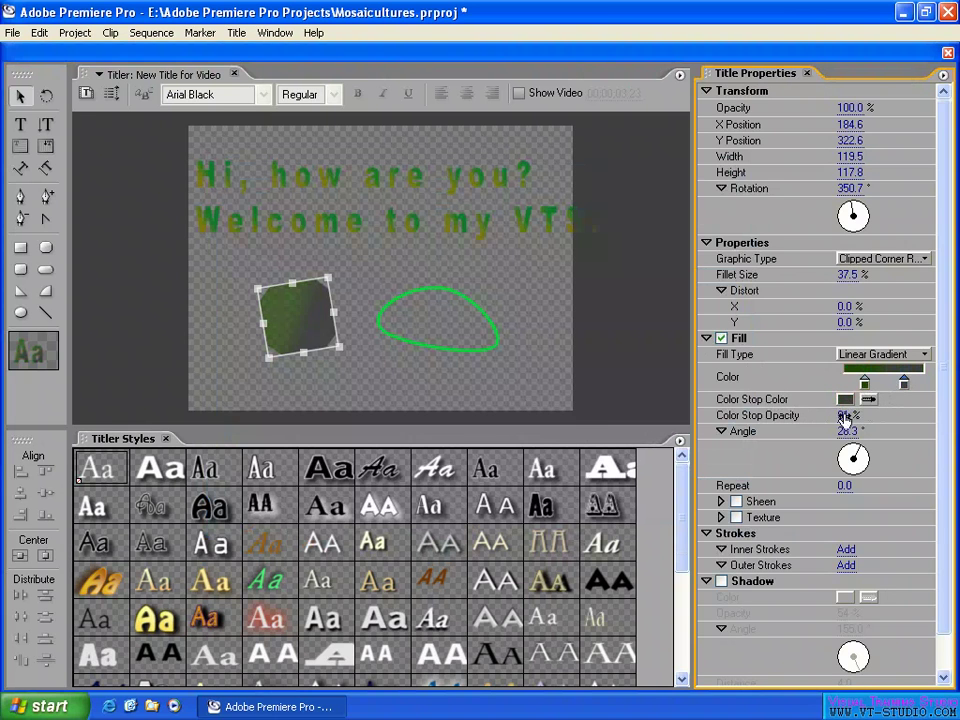
drag(842, 418, 706, 408)
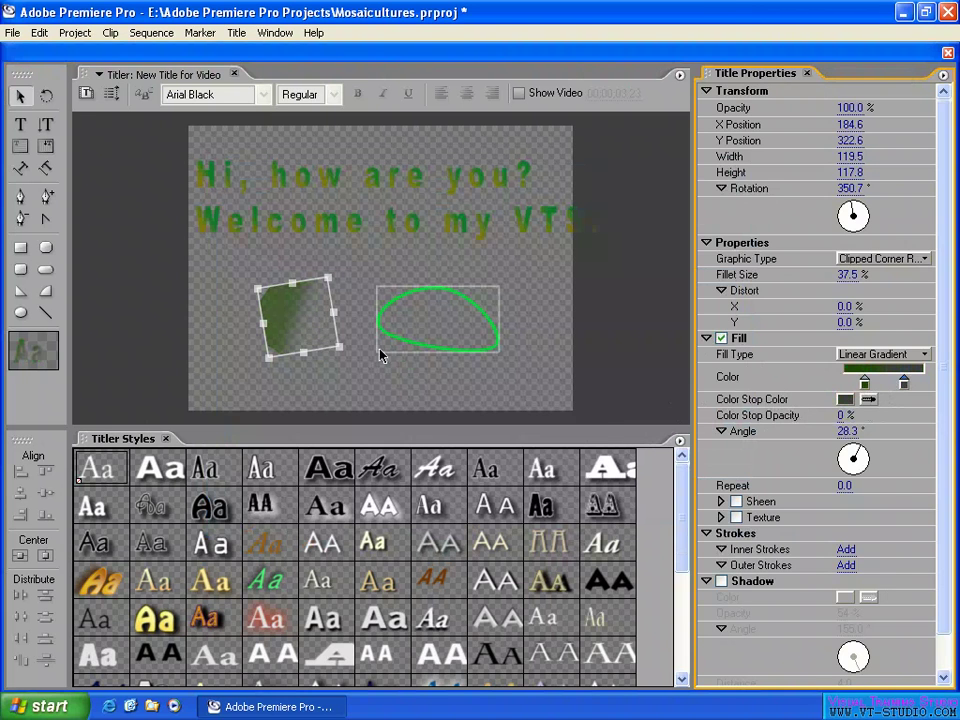
drag(843, 415, 925, 418)
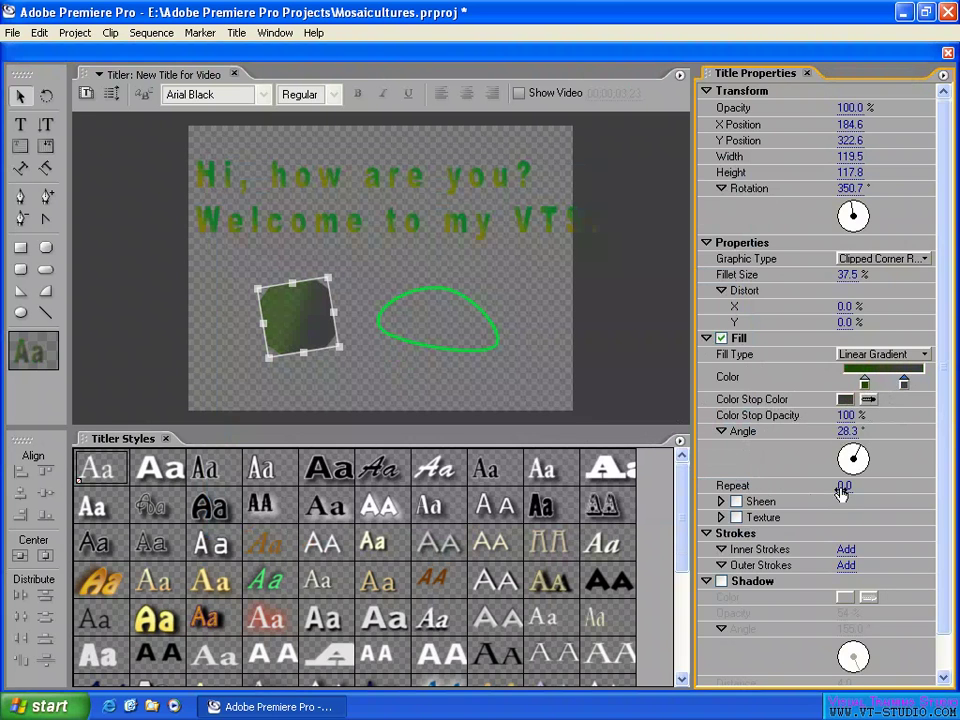
mouse_move(844, 485)
mouse_down()
mouse_move(883, 486)
mouse_move(840, 486)
mouse_up()
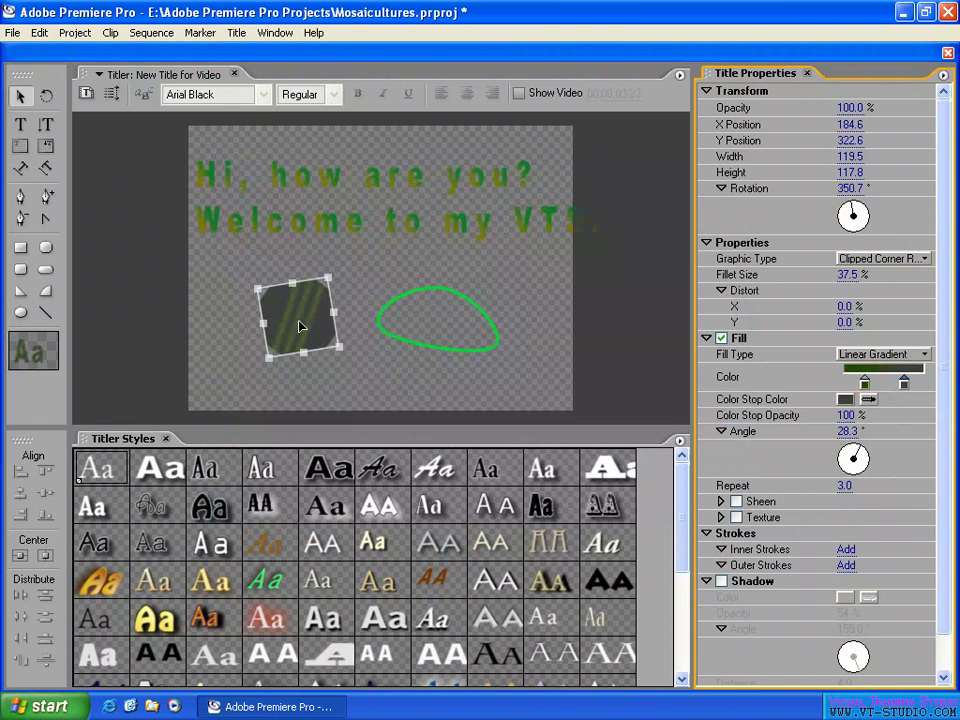
drag(840, 485, 882, 489)
Step: Turn on the sheen for the rectangle's fill and expand the texture settings
click(737, 503)
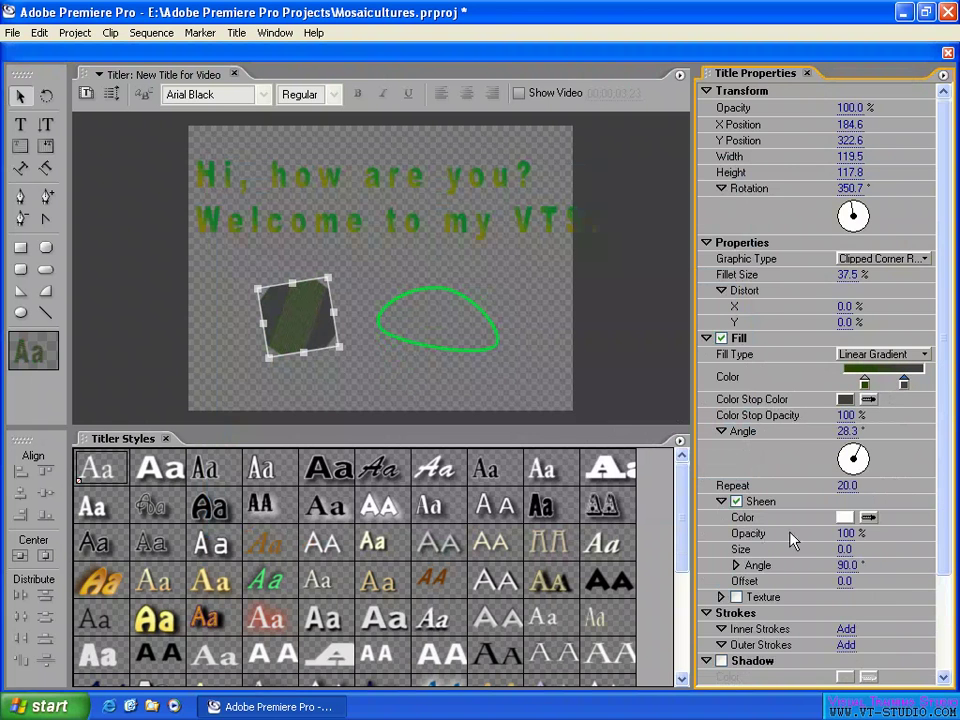
click(721, 597)
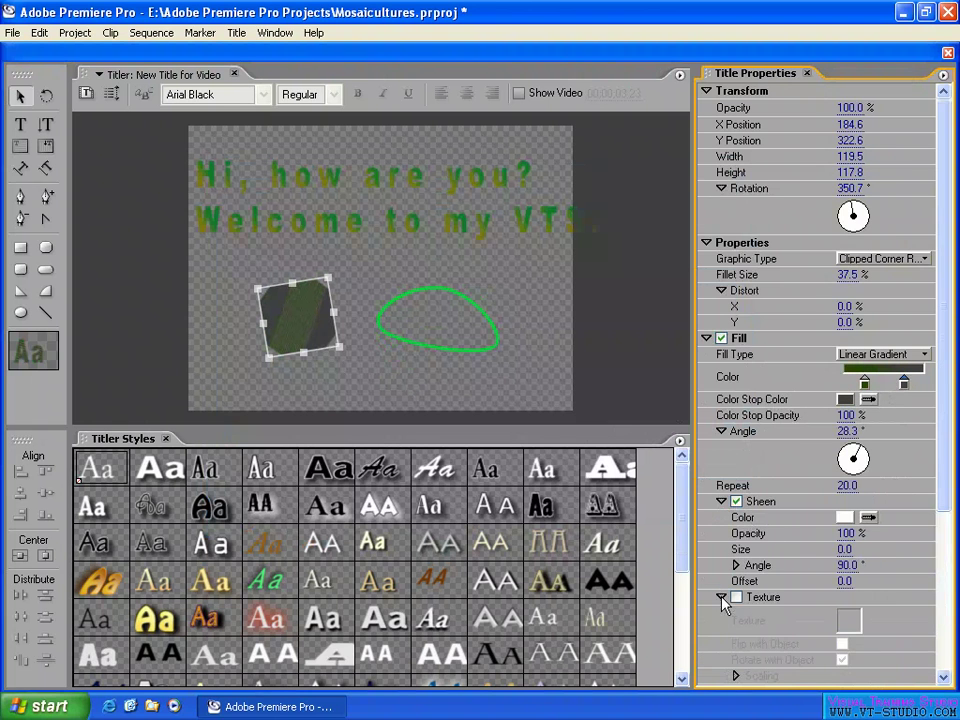
drag(943, 508, 946, 553)
scroll(800, 435, up, 2)
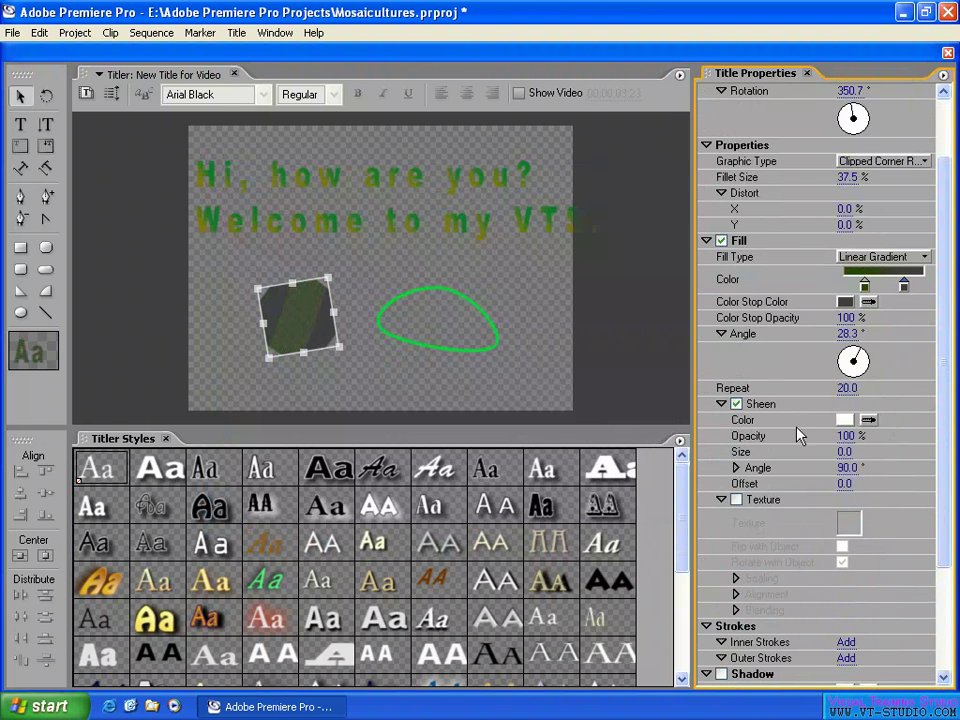
click(845, 419)
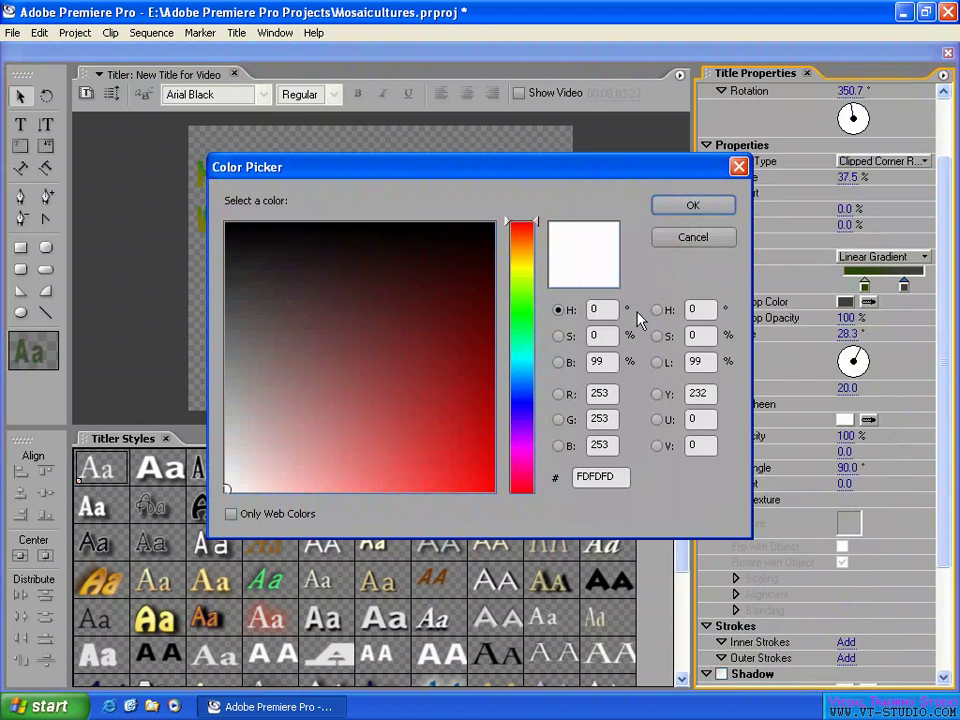
mouse_move(463, 367)
mouse_down()
mouse_move(296, 467)
mouse_move(193, 497)
mouse_up()
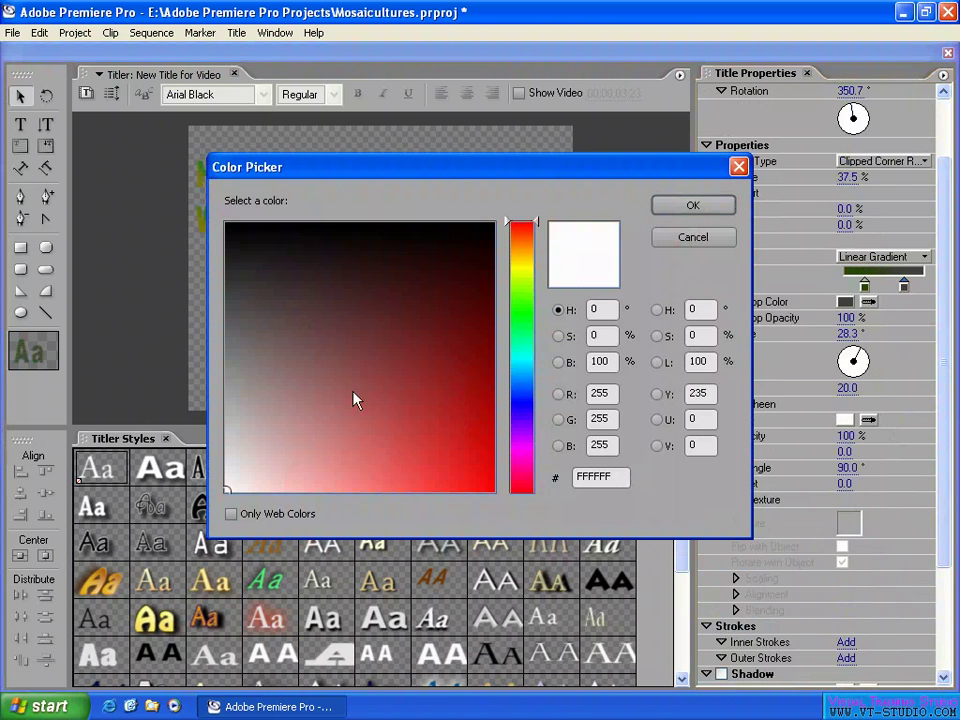
click(673, 234)
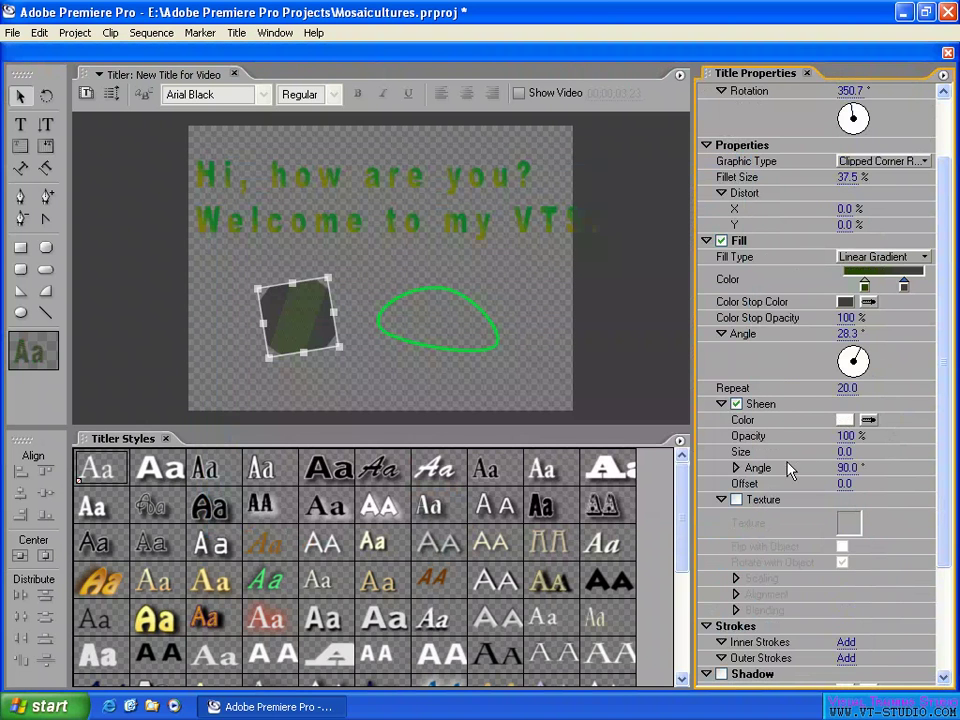
Step: Set the rectangle's sheen size to 17 with opacity at 100%, and enable the fill's texture
drag(847, 458, 864, 455)
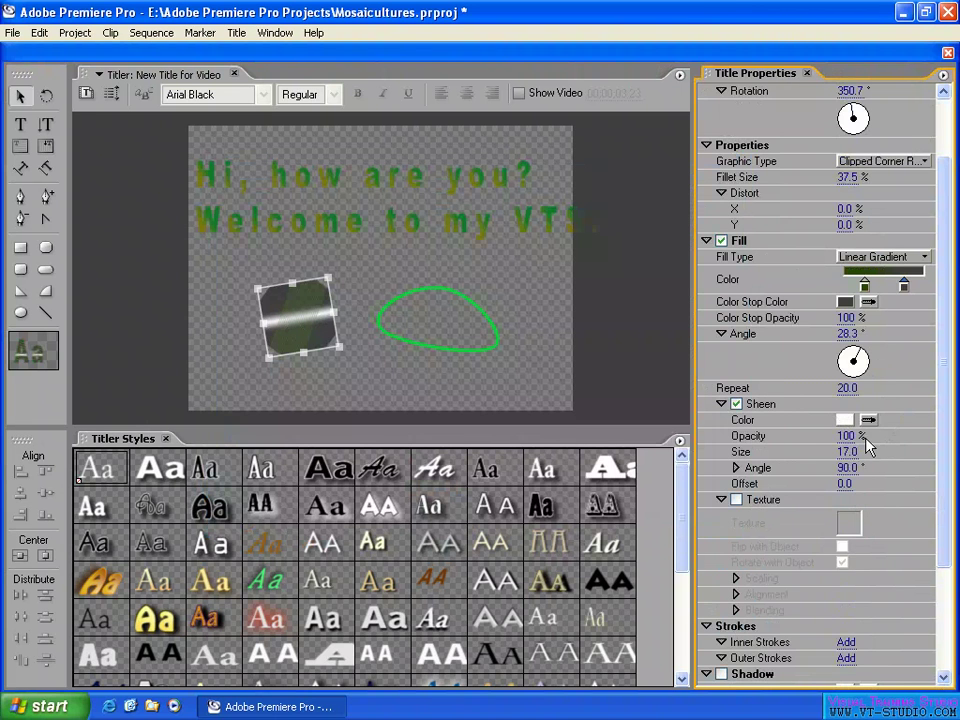
mouse_move(845, 436)
mouse_down()
mouse_move(786, 437)
mouse_move(862, 440)
mouse_up()
click(905, 257)
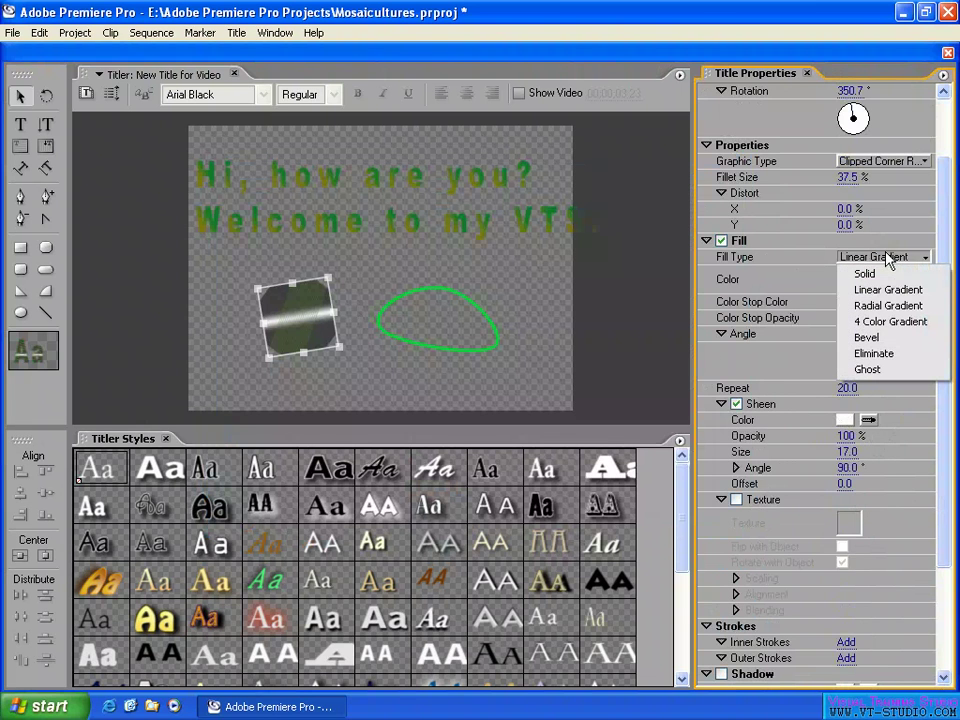
click(747, 502)
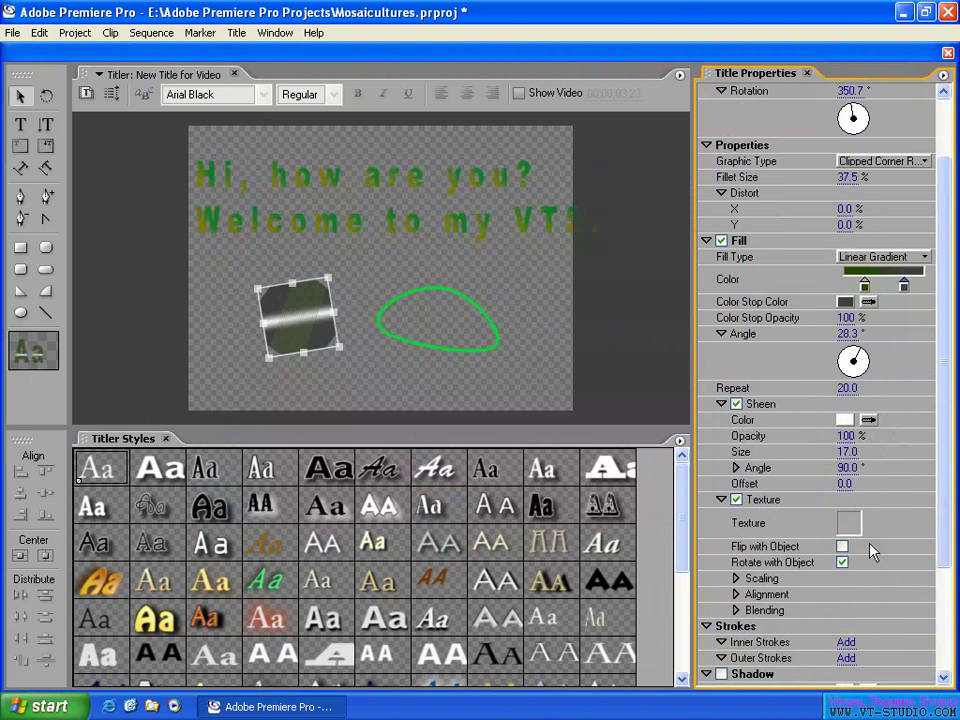
Step: Apply the image 1080_blueprint_bkg.png as the rectangle's fill texture, choosing it from thumbnail previews
click(849, 523)
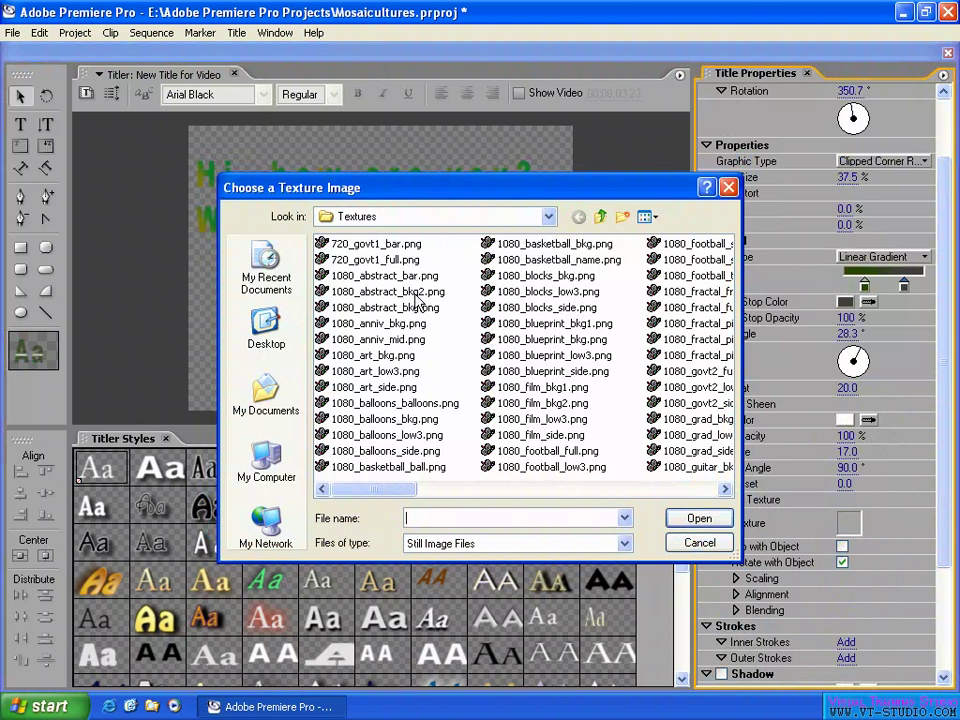
click(651, 218)
click(681, 239)
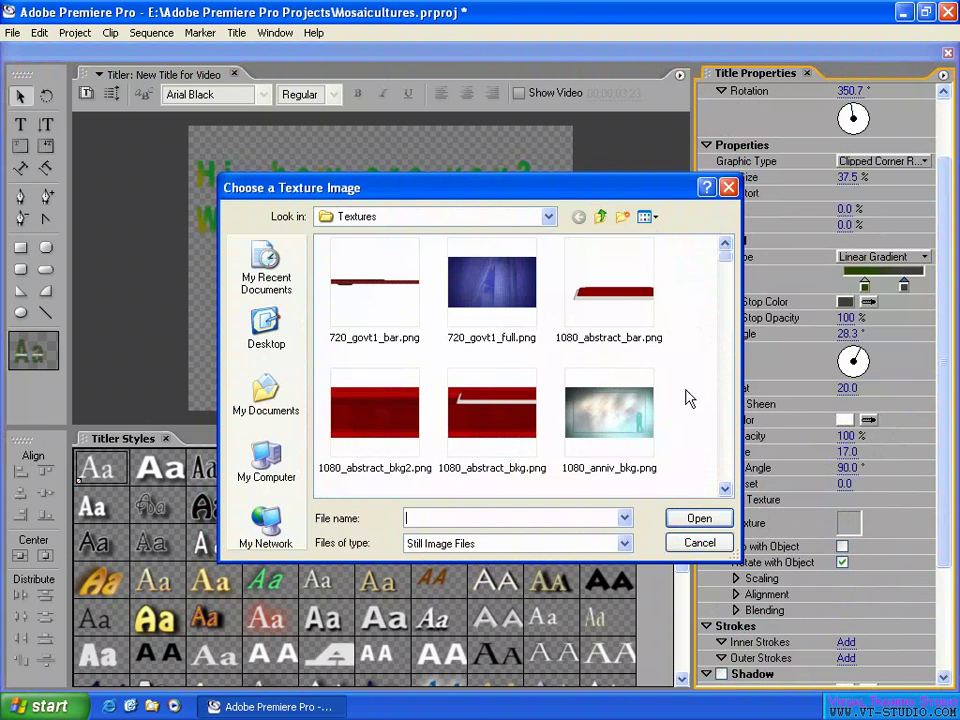
drag(726, 268, 724, 300)
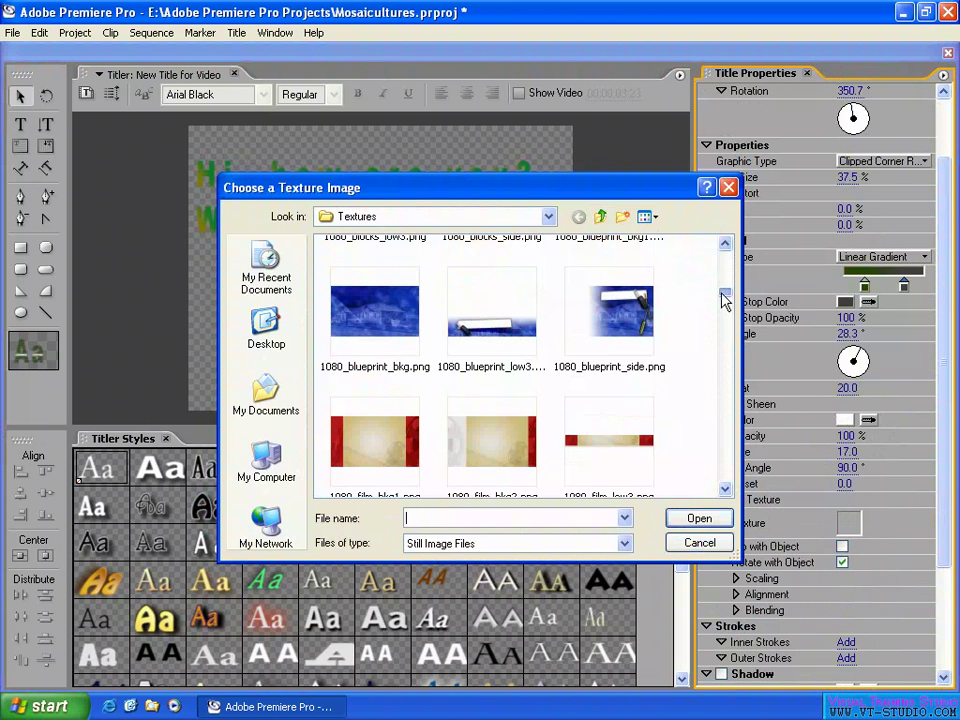
click(432, 340)
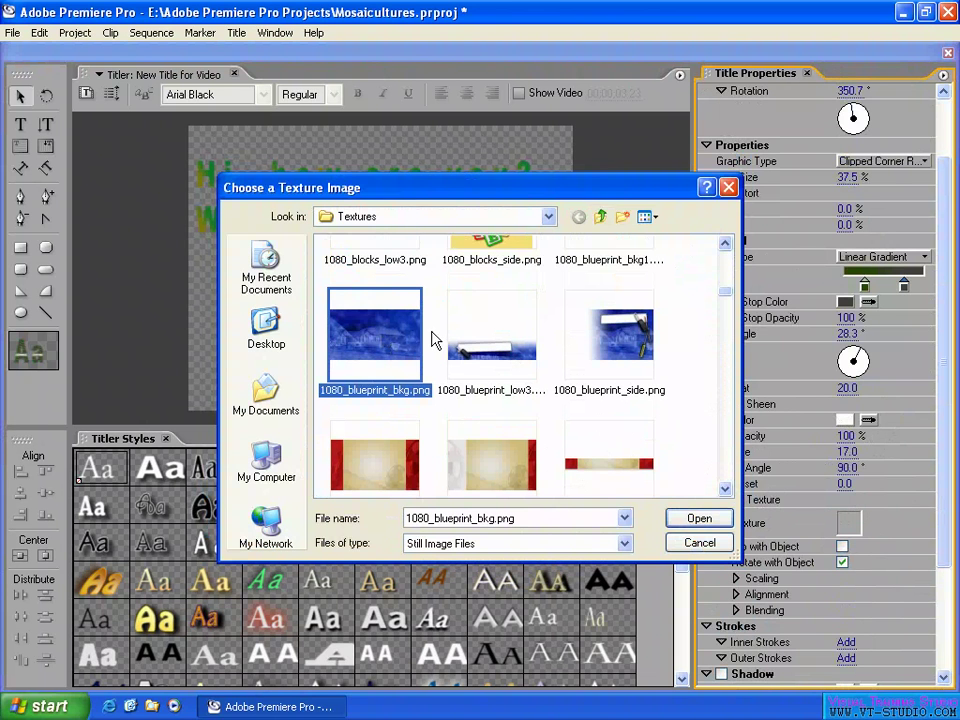
click(699, 521)
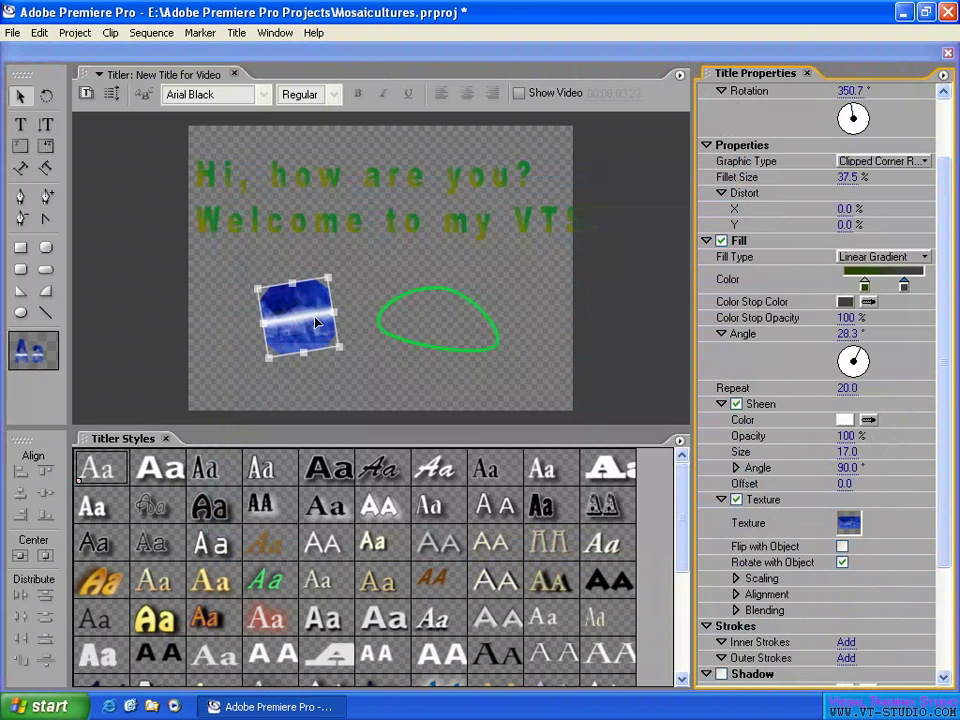
Step: Enable a fill texture on the title text and assign it the image 720_govt1_full.png
click(324, 231)
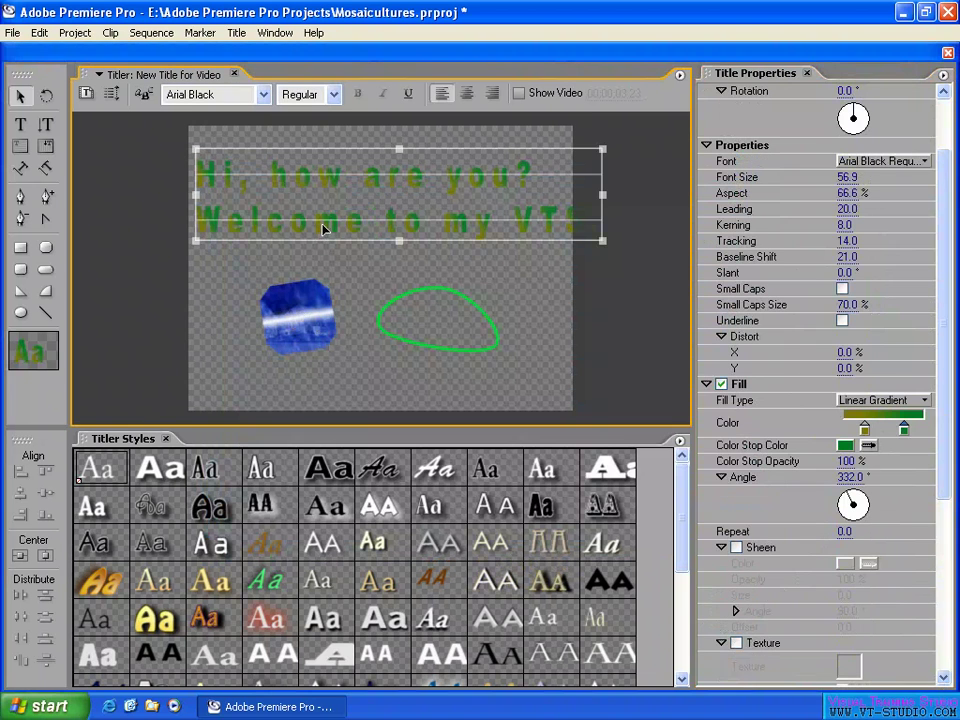
click(739, 645)
drag(939, 484, 950, 565)
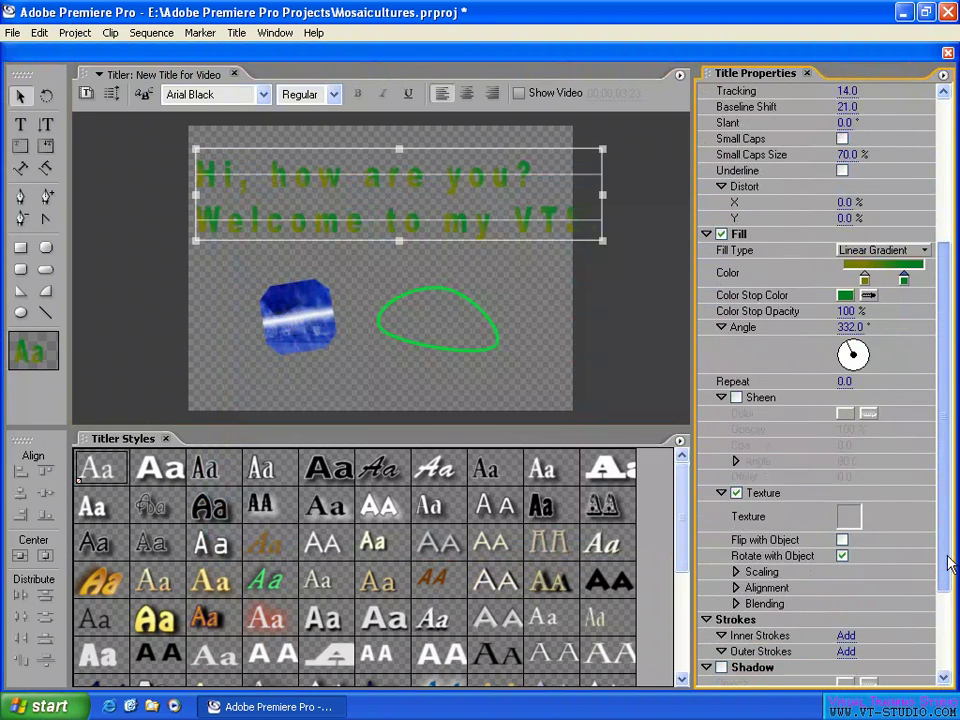
scroll(917, 538, down, 1)
click(850, 487)
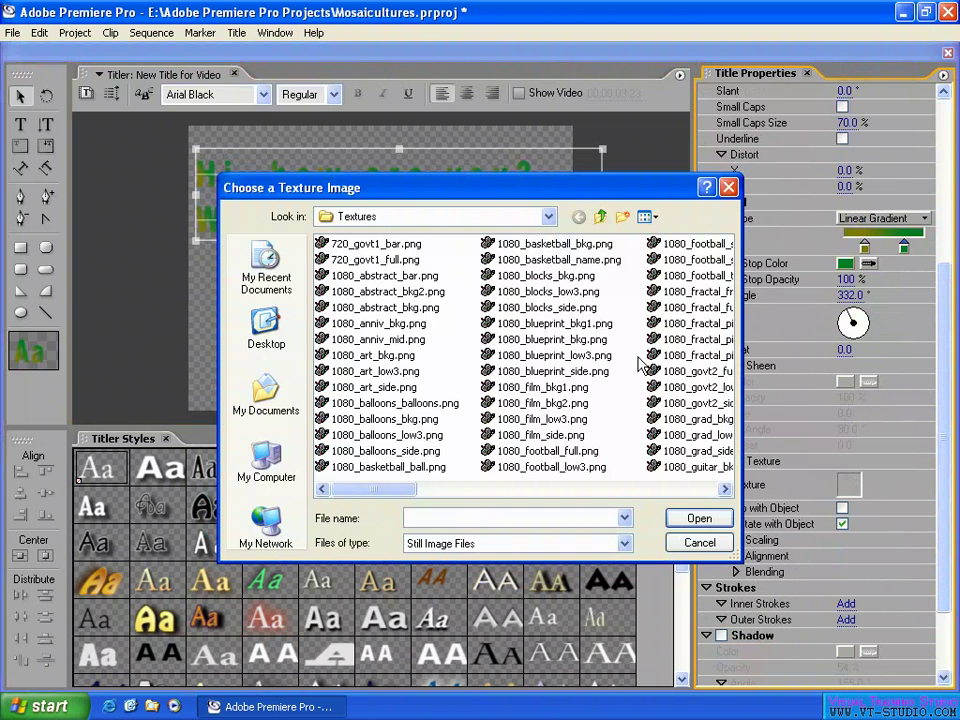
click(650, 217)
click(680, 238)
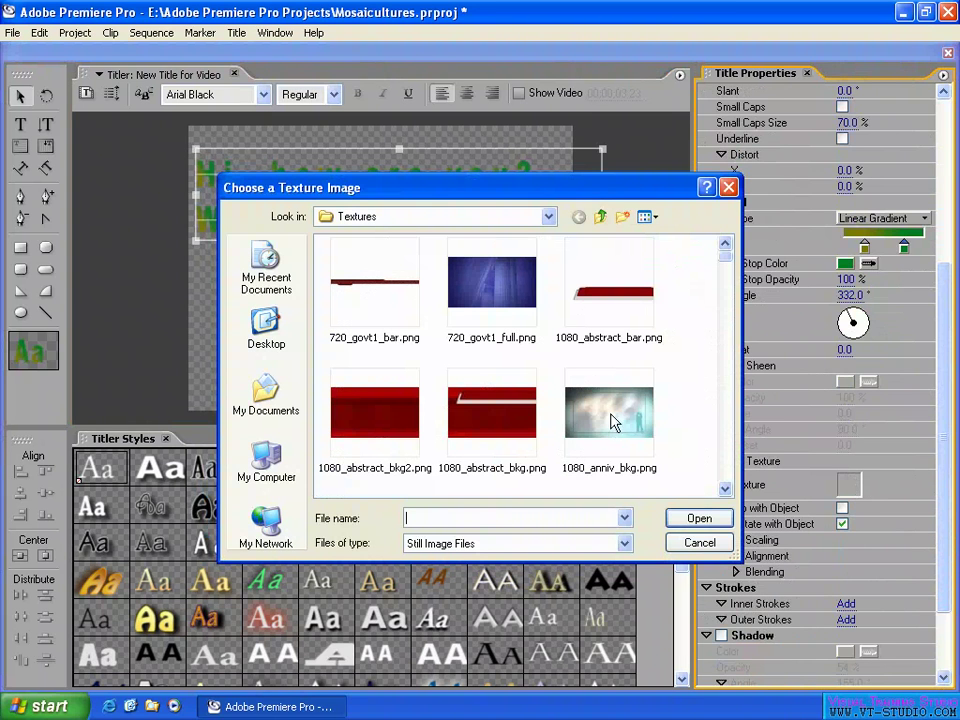
click(497, 279)
click(700, 520)
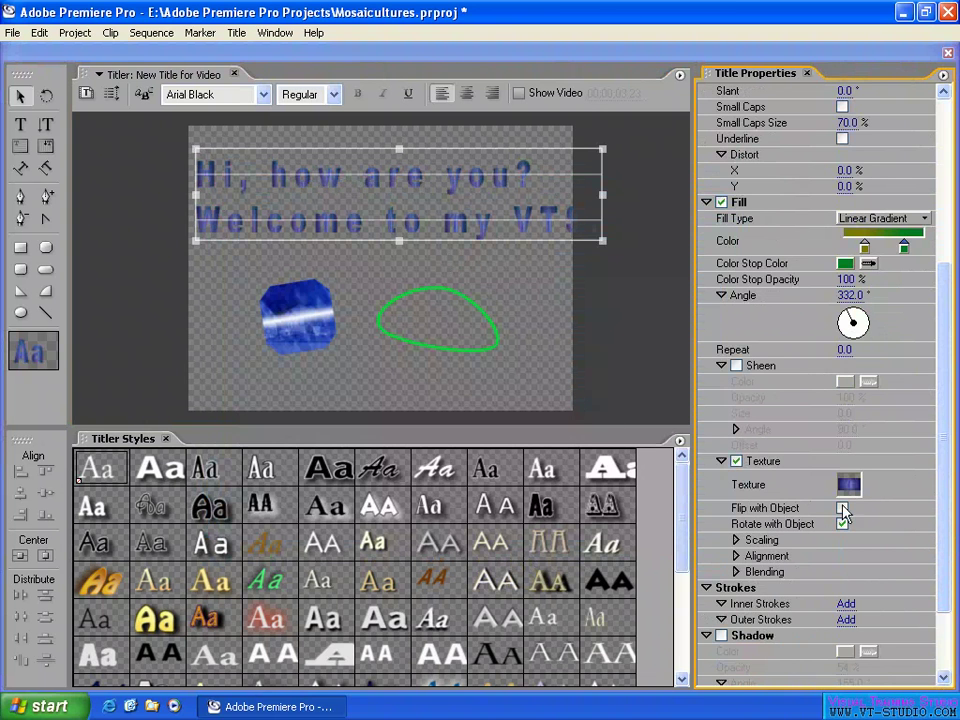
Step: Replace the title text's texture with the image 1080_anniv_bkg.png
click(848, 485)
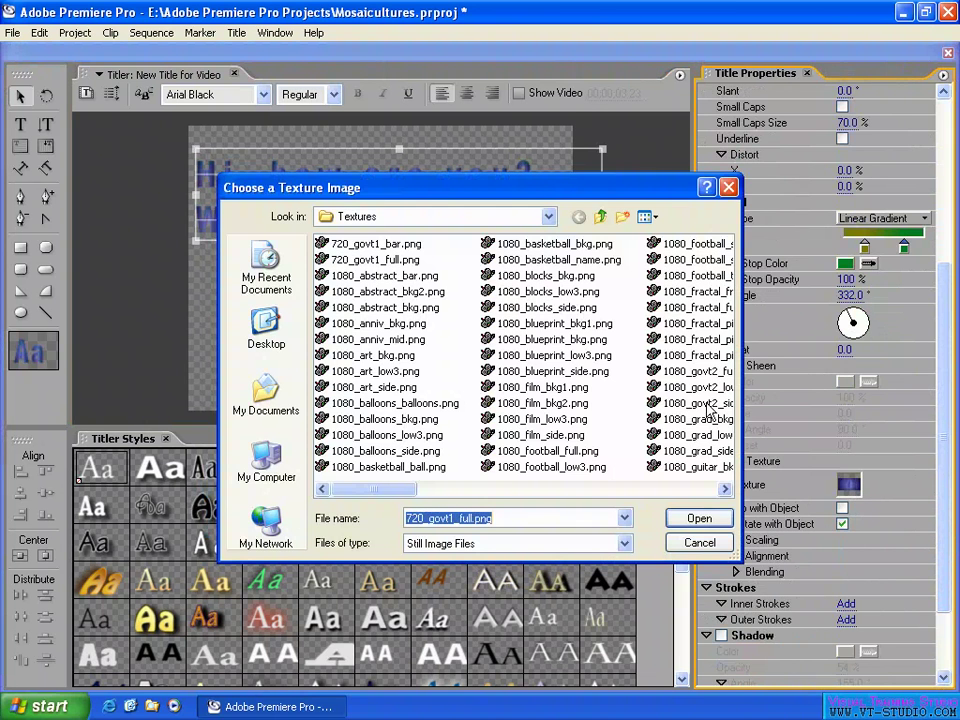
click(652, 217)
click(684, 240)
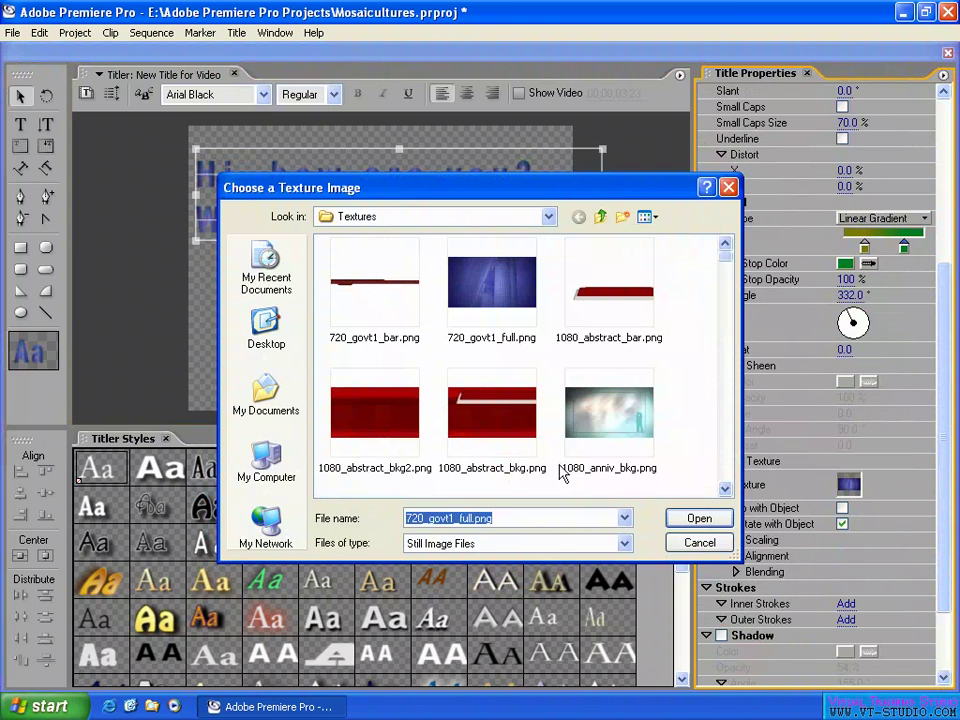
click(626, 418)
click(700, 520)
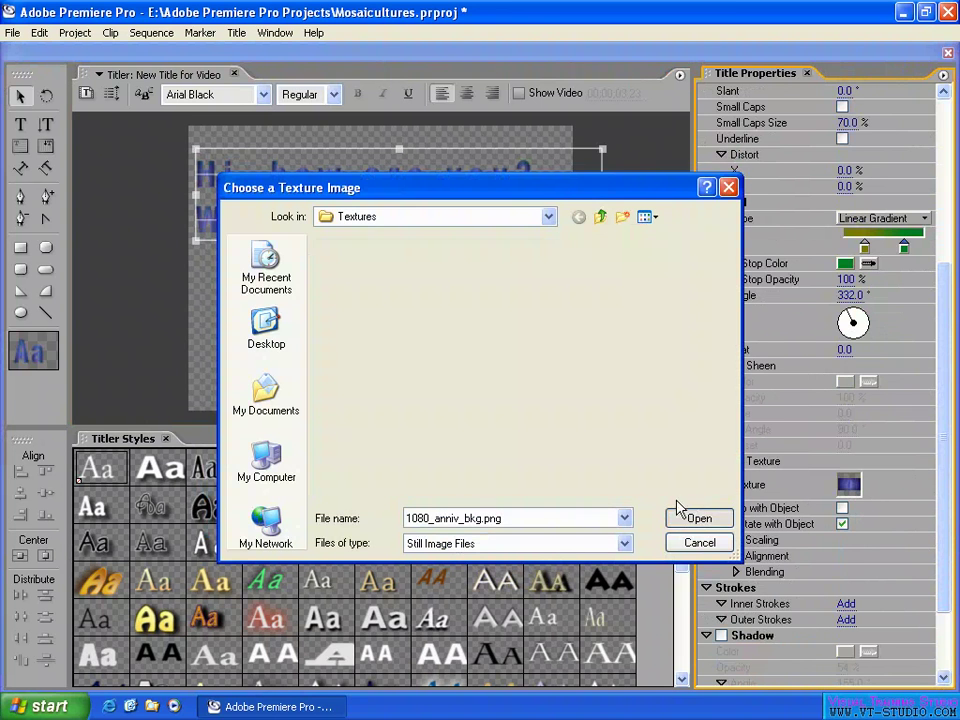
Step: Move the title text slightly to the right and the blue textured rectangle slightly to the left
mouse_move(376, 188)
mouse_down()
mouse_move(388, 178)
mouse_move(403, 184)
mouse_move(368, 186)
mouse_up()
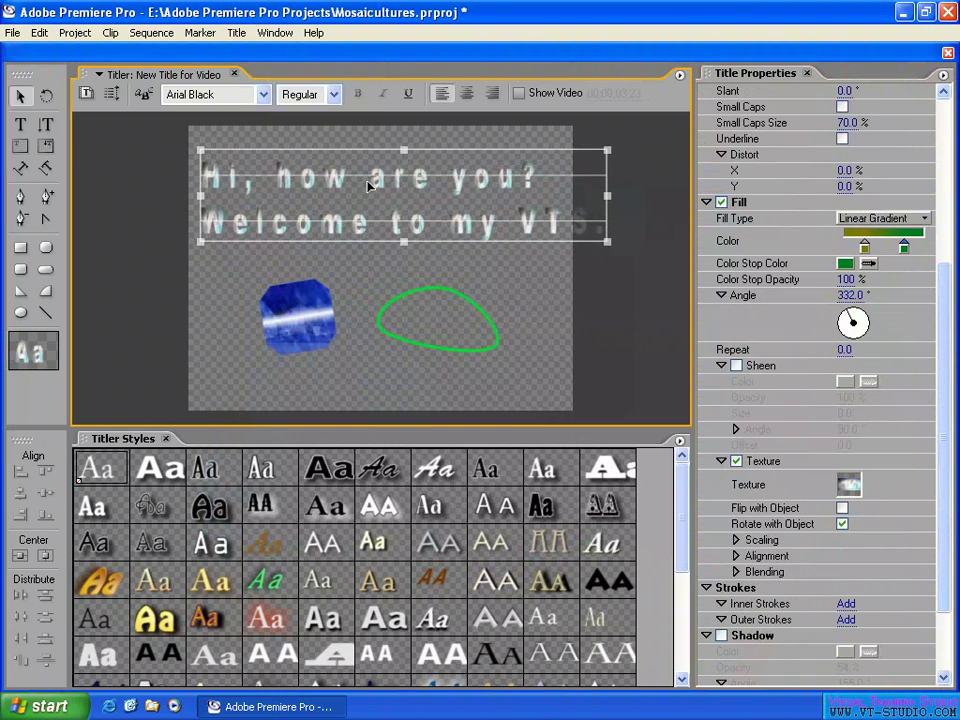
click(317, 323)
click(418, 221)
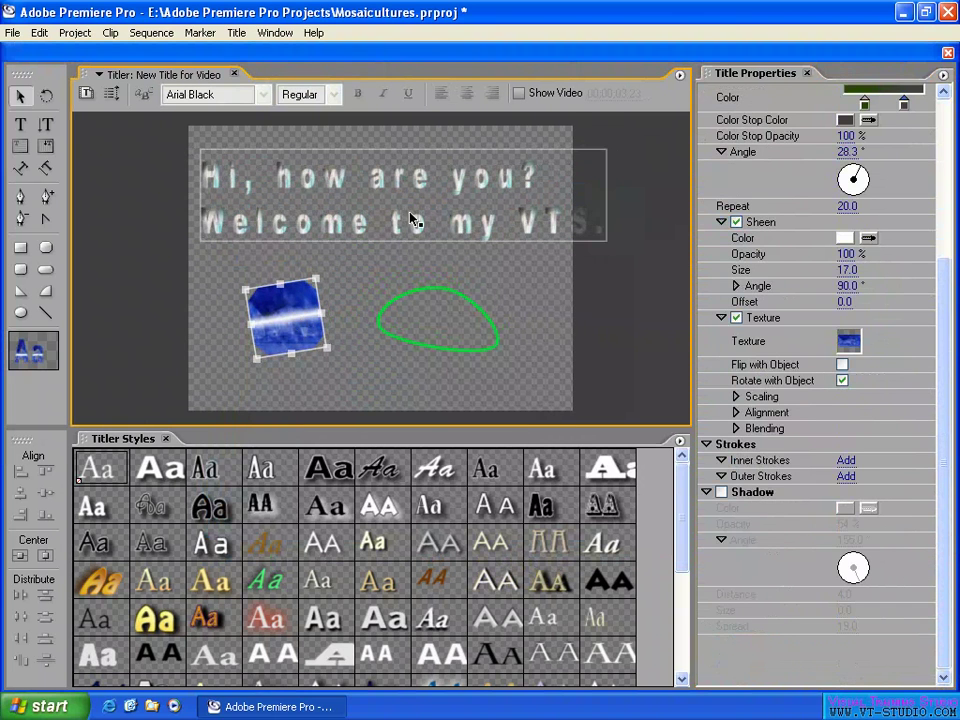
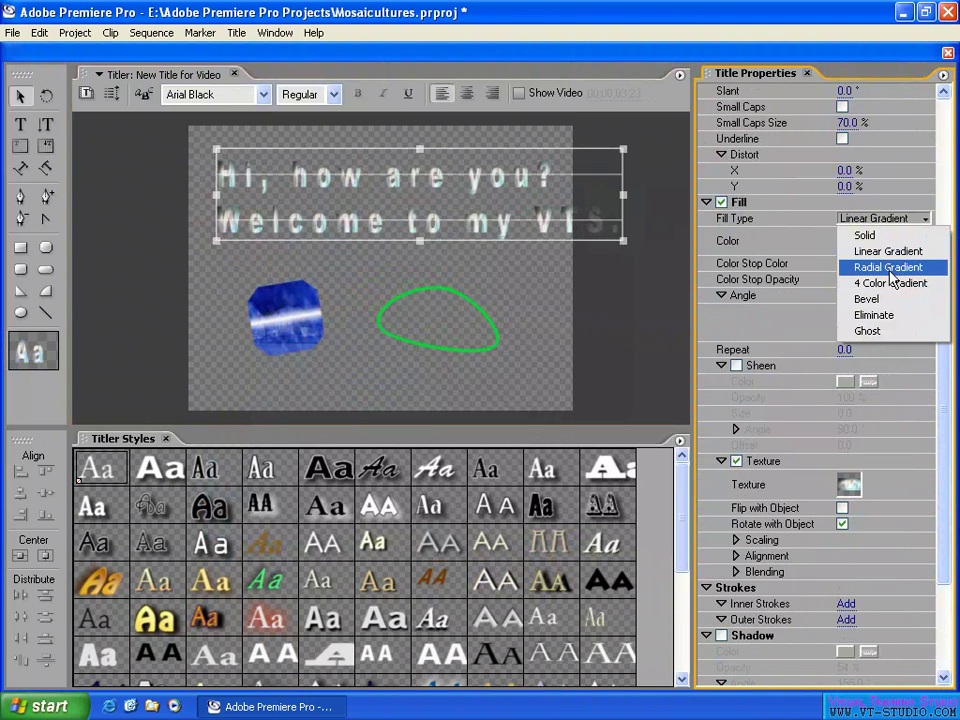
Step: Change the fill type to Radial Gradient for both the title text and the clipped-corner rectangle
click(889, 268)
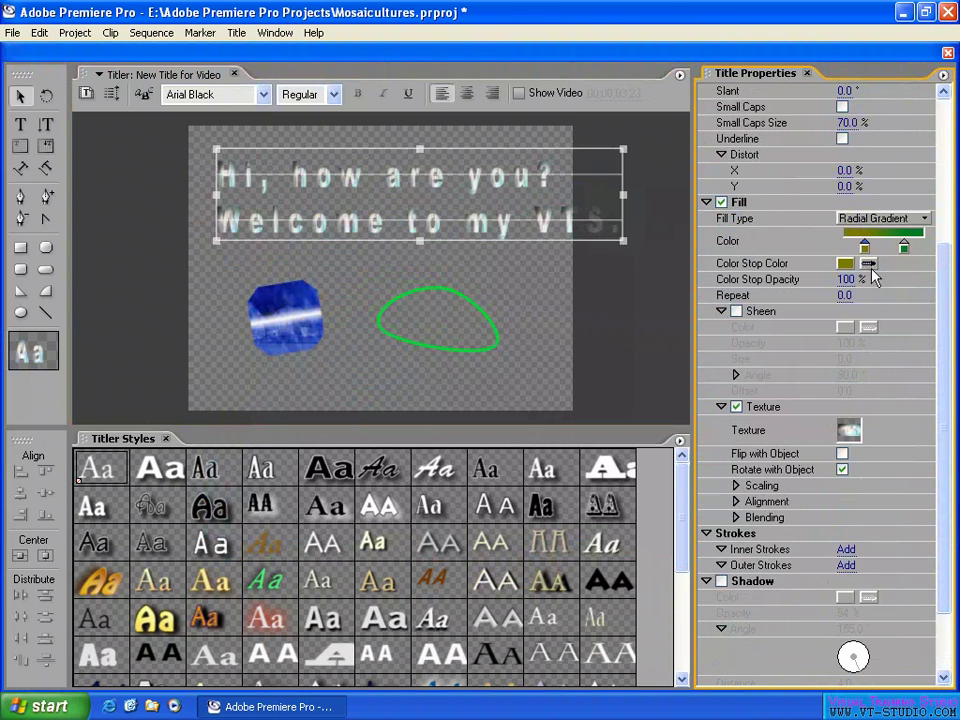
click(318, 320)
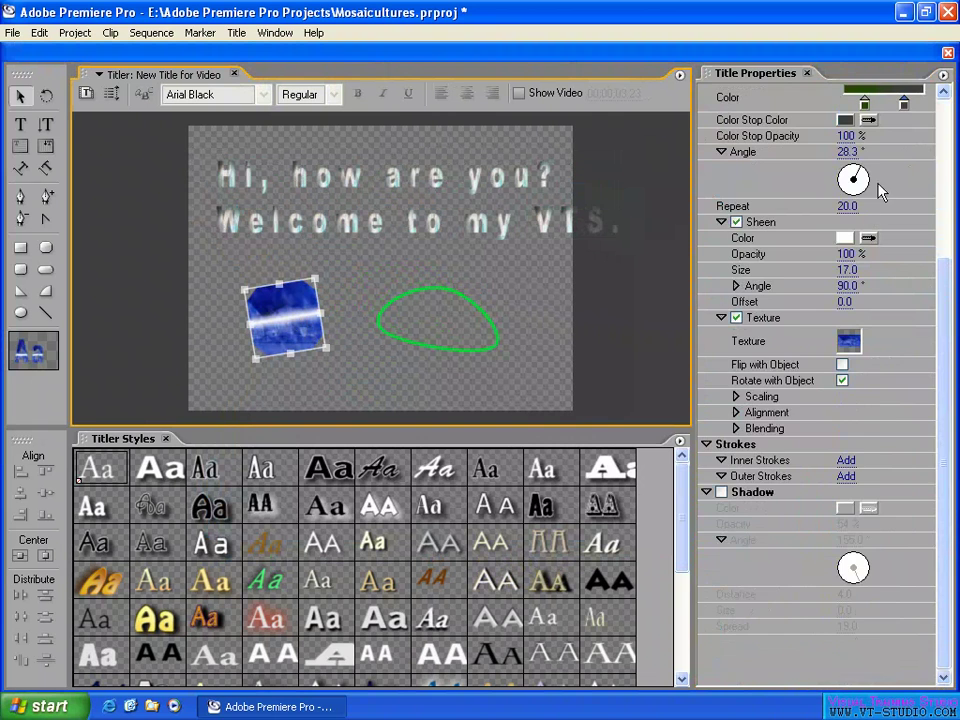
scroll(880, 195, up, 5)
click(876, 241)
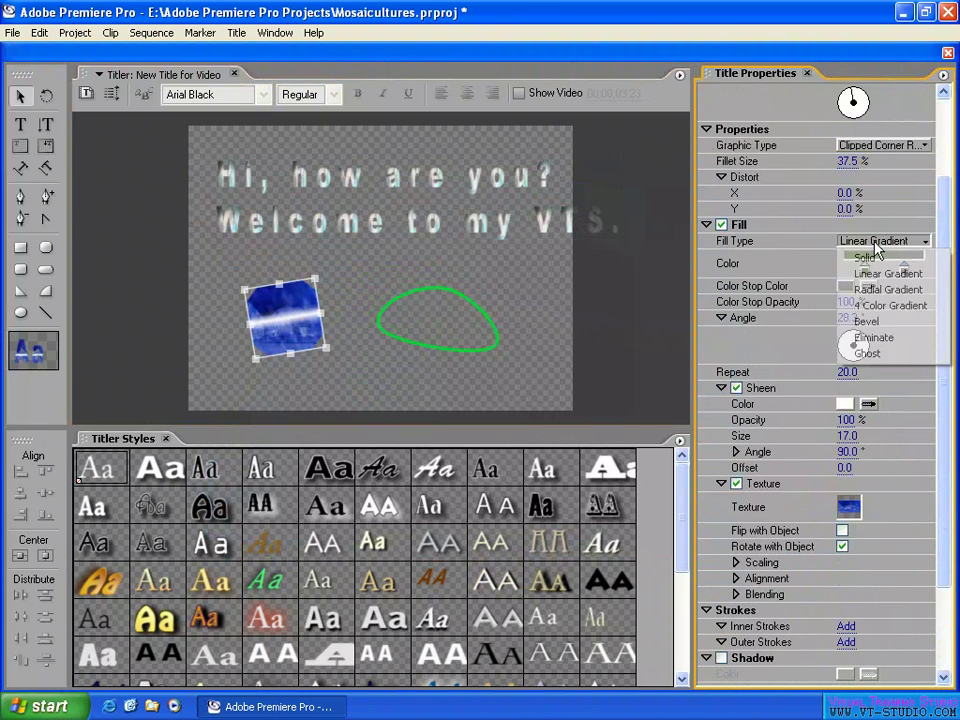
click(880, 289)
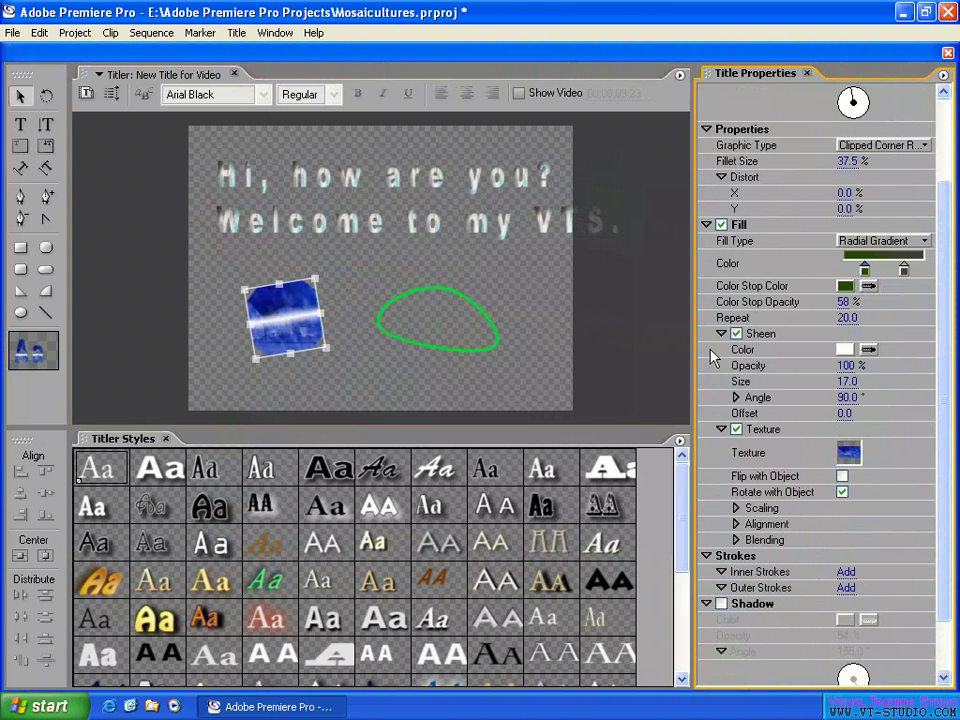
Step: Turn off the rectangle's texture and rearrange the shapes so the rectangle sits to the right of the green outline
click(737, 430)
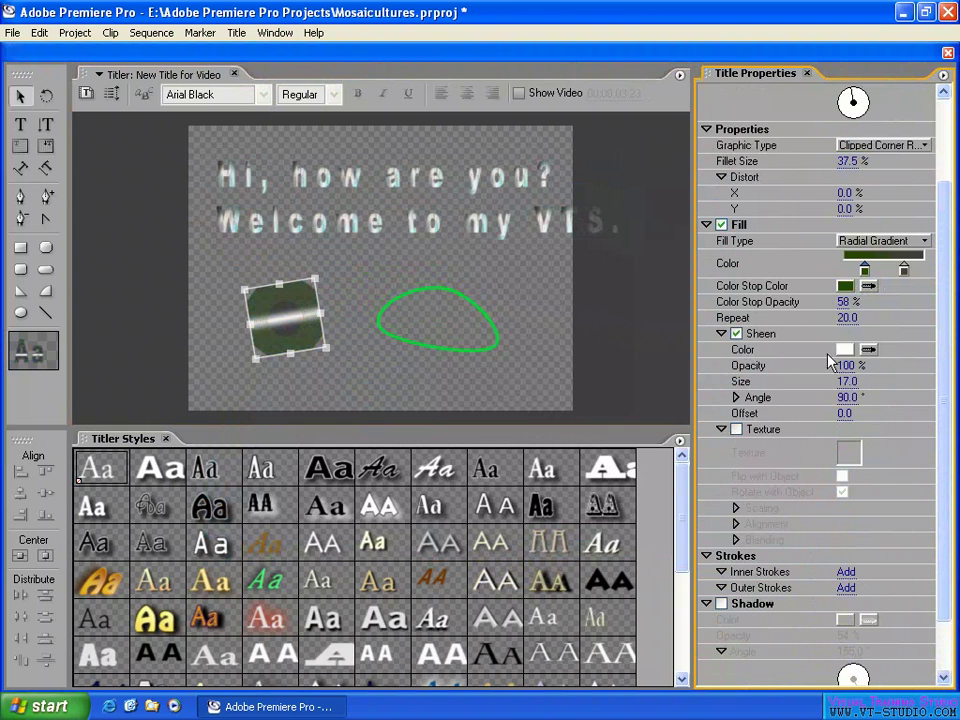
drag(284, 333, 532, 294)
drag(452, 324, 347, 336)
click(525, 312)
drag(525, 312, 501, 335)
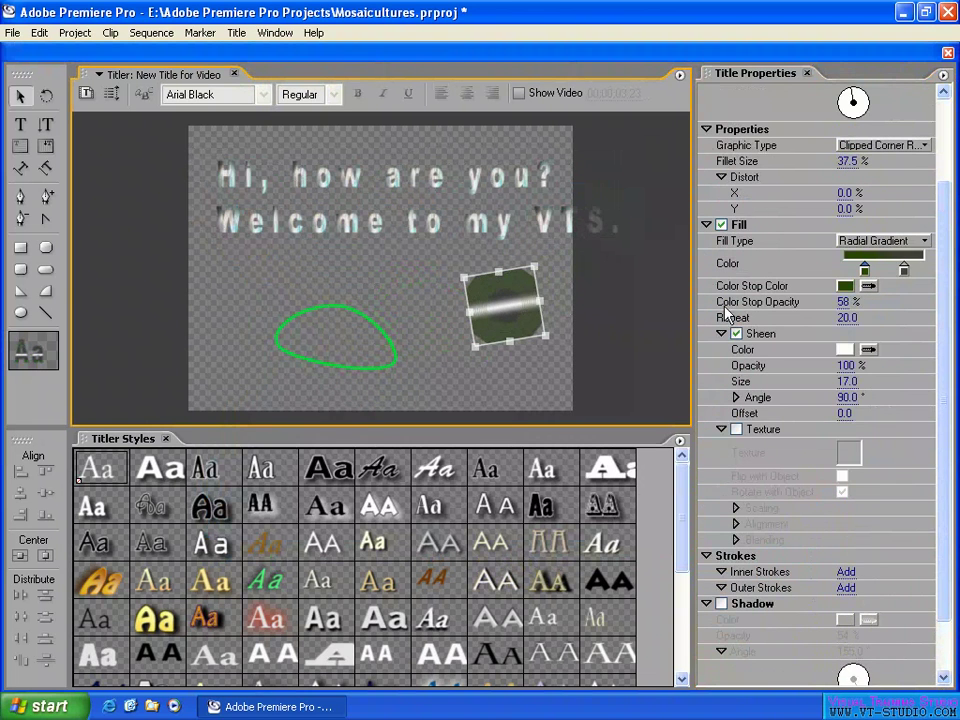
Step: Set the rectangle's first color stop opacity to 100% and turn off its sheen
drag(845, 301, 911, 306)
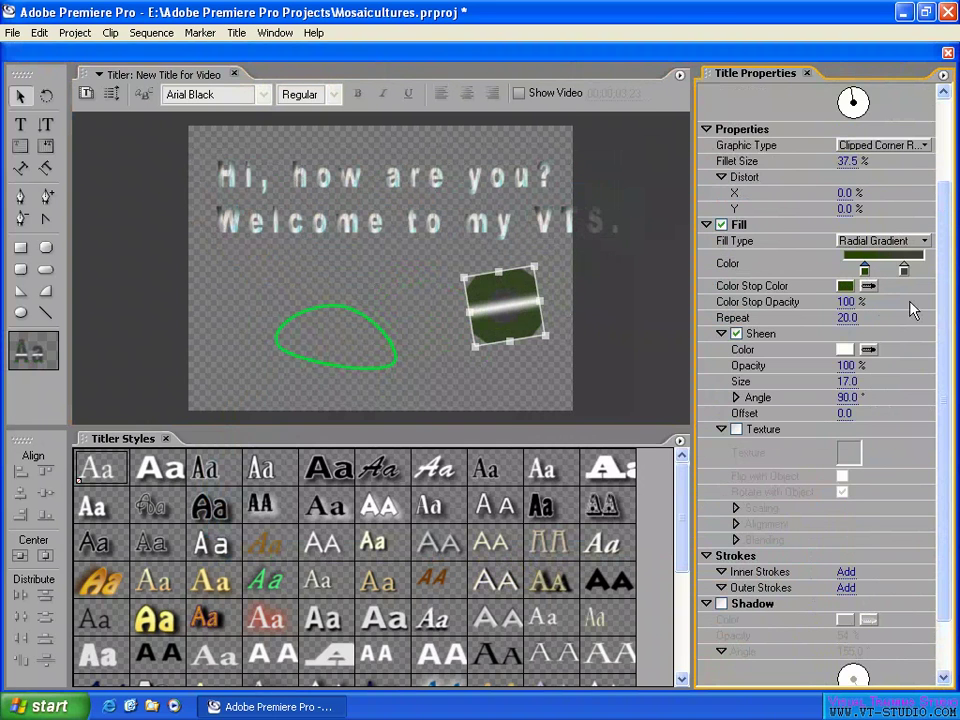
click(736, 335)
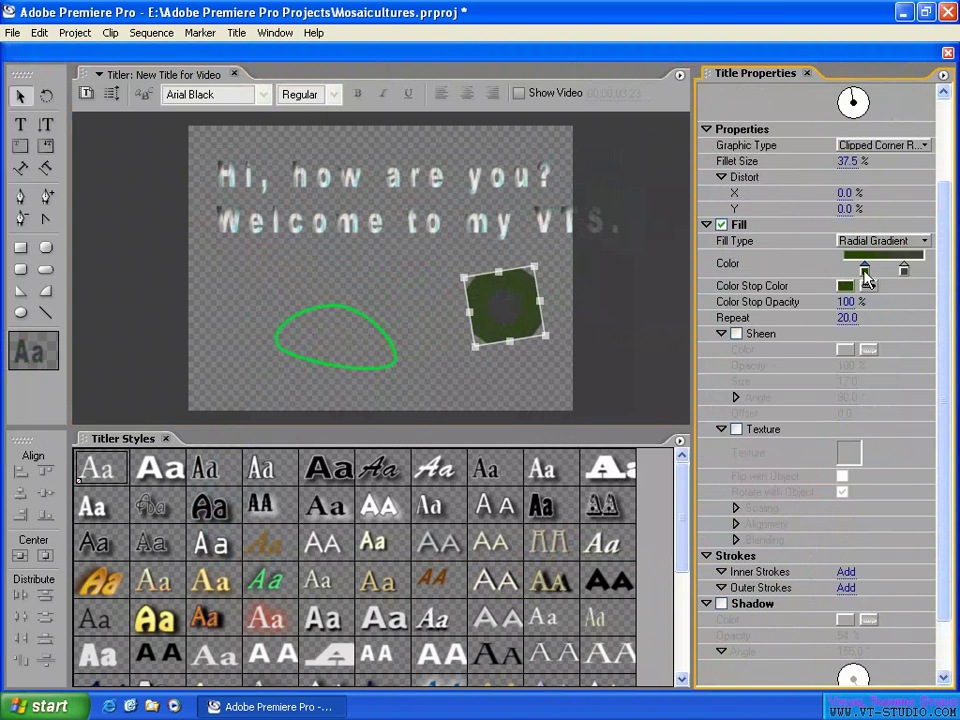
Step: Sample bright blue for the rectangle's first gradient stop and green for the second, and set the repeat to 0
drag(868, 290, 868, 287)
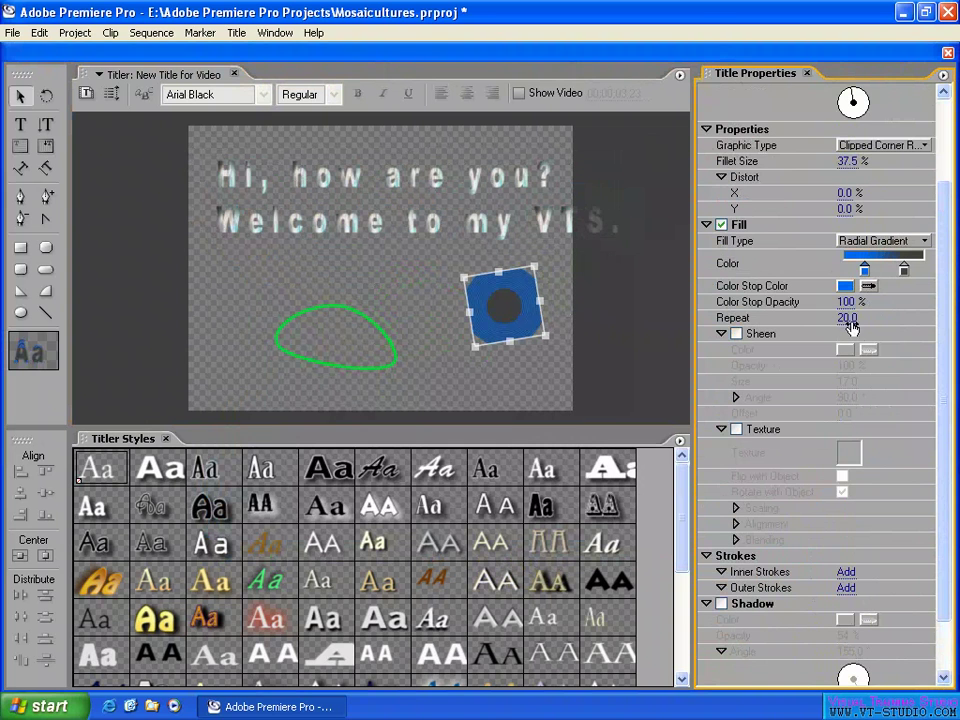
drag(848, 325, 803, 322)
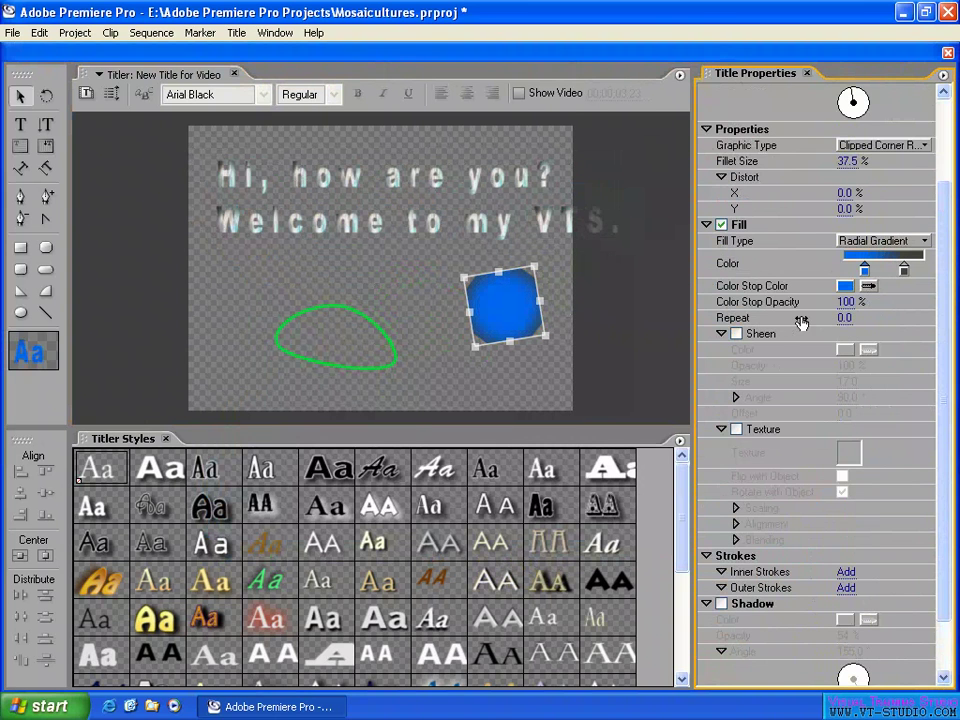
click(903, 270)
drag(868, 287, 405, 343)
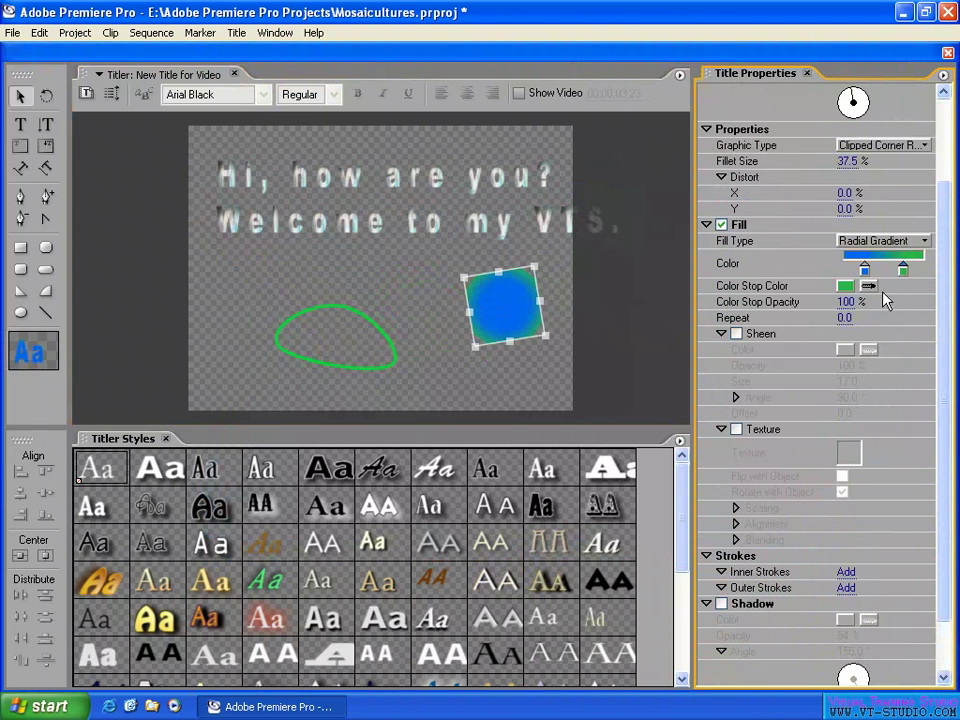
Step: Change the rectangle's fill to 4 Color Gradient and sample a pale yellow for its upper-right corner color
click(880, 241)
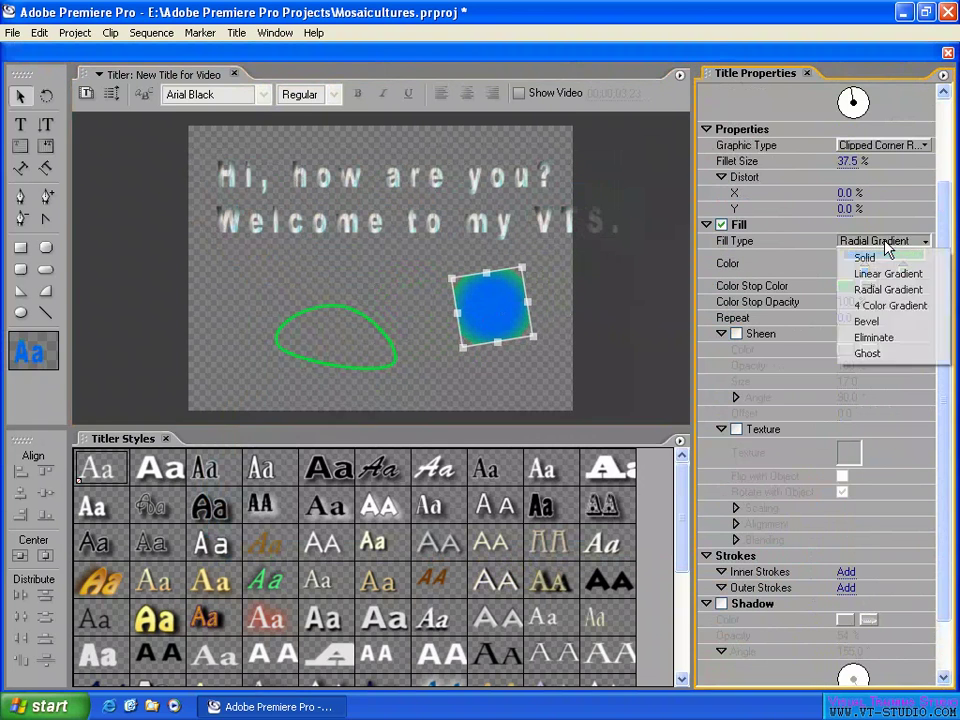
click(886, 313)
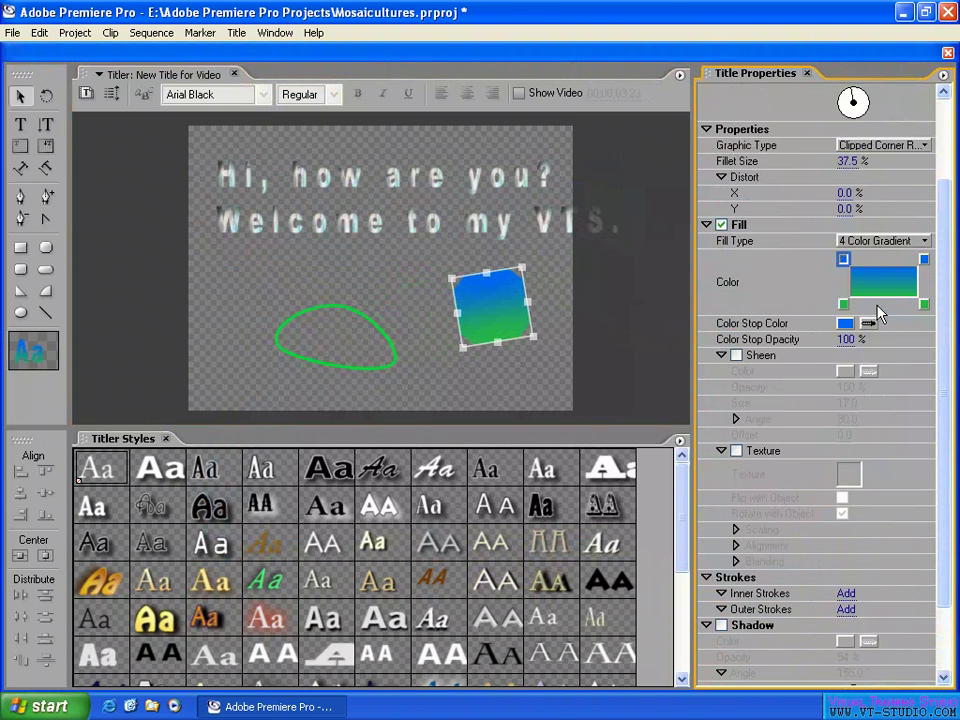
click(924, 259)
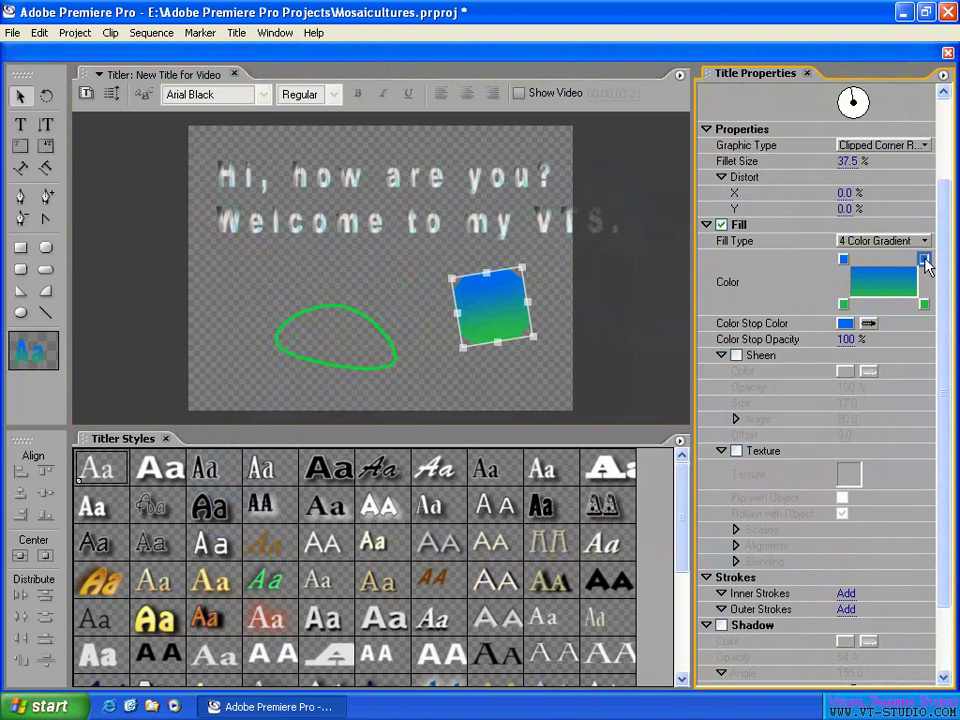
drag(868, 323, 155, 616)
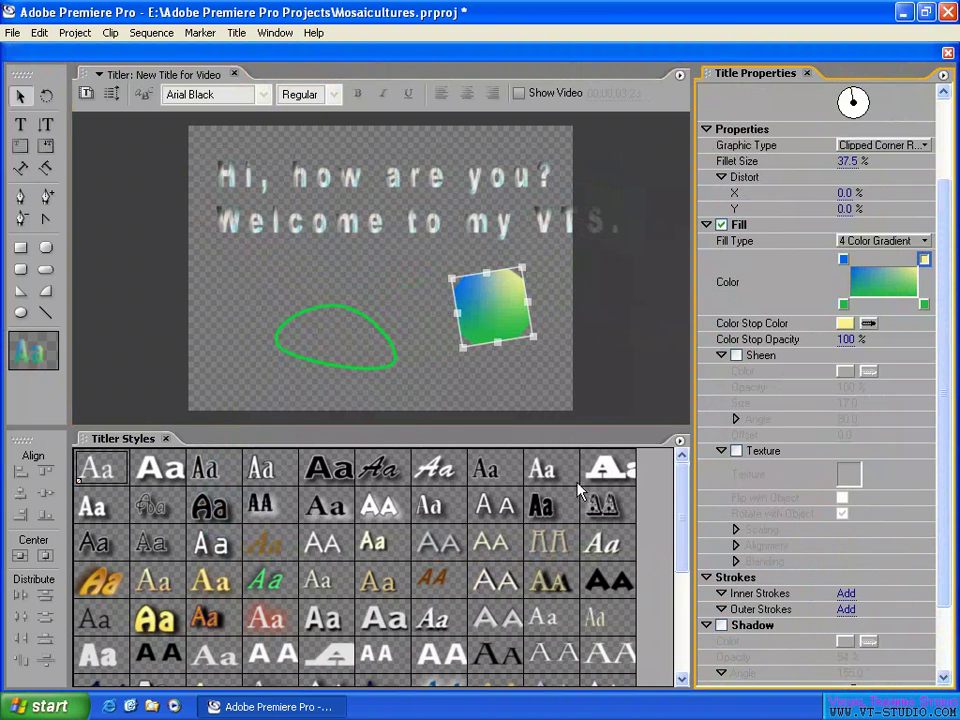
Step: Set the gradient's lower-left corner color to red (B52828) and turn on the rectangle's sheen
click(844, 304)
click(846, 325)
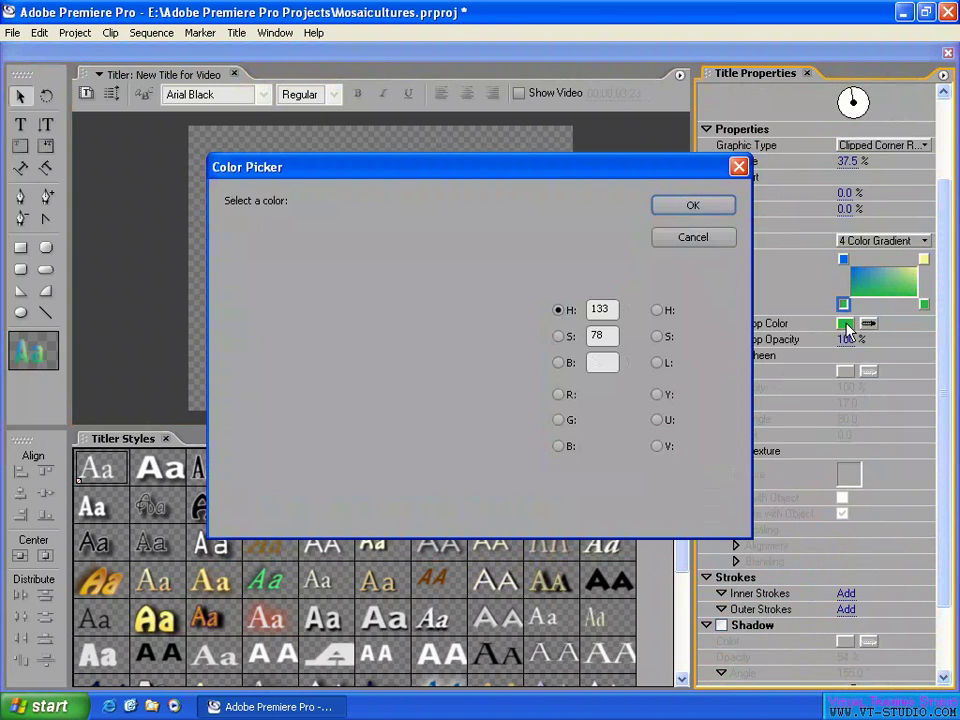
click(538, 226)
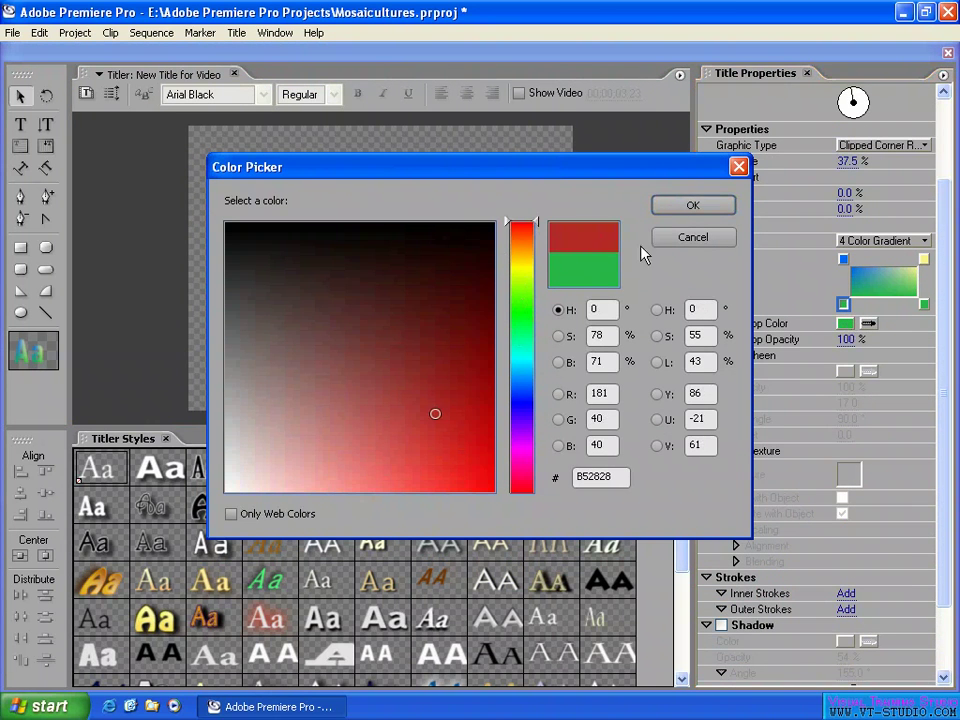
click(693, 205)
click(493, 316)
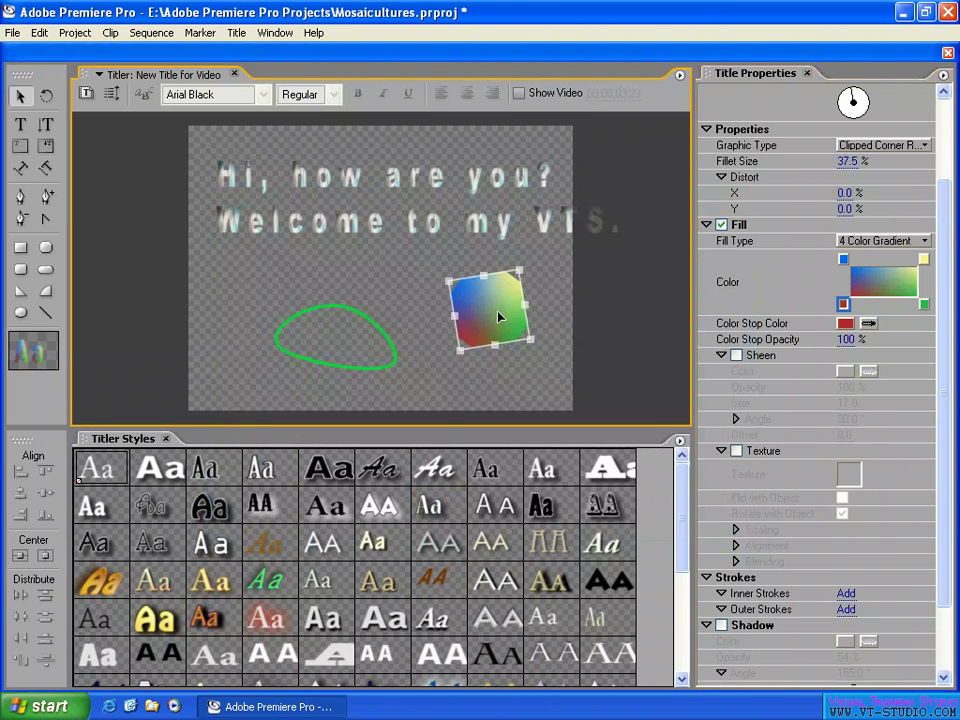
click(737, 356)
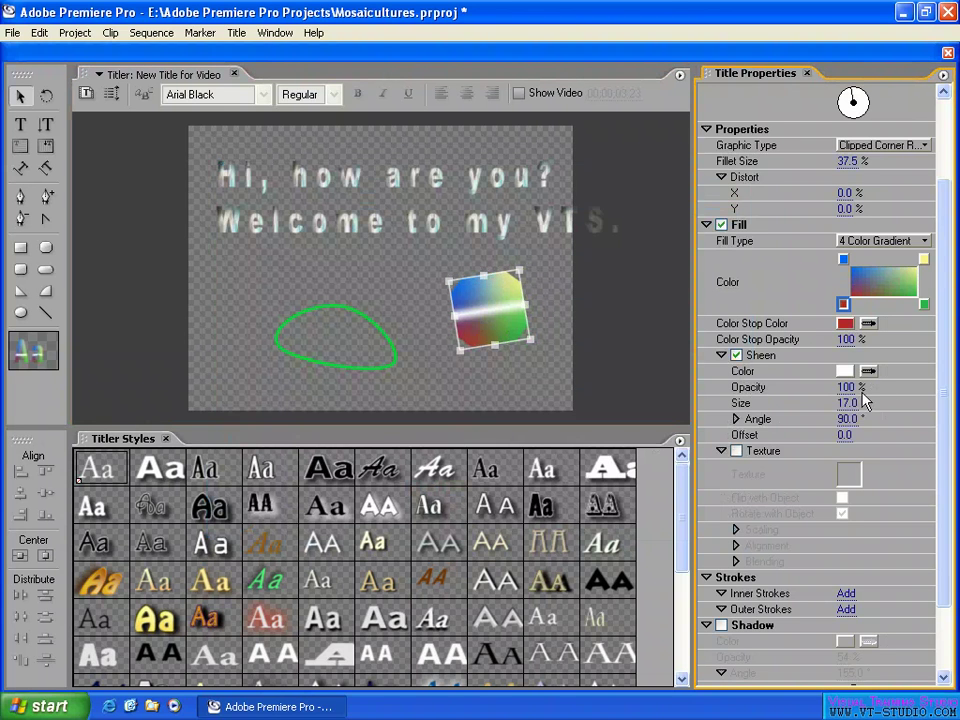
Step: Set the rectangle's sheen opacity to 63% and change the sheen color to green
mouse_move(848, 388)
mouse_down()
mouse_move(880, 392)
mouse_move(836, 388)
mouse_move(848, 388)
mouse_up()
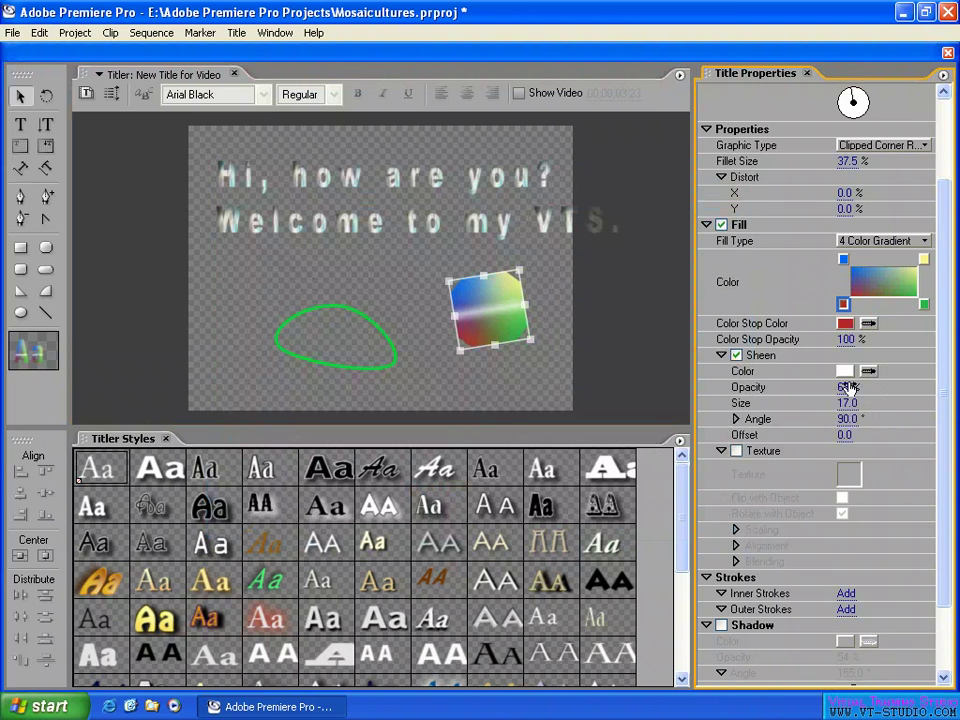
click(845, 371)
click(522, 314)
click(477, 421)
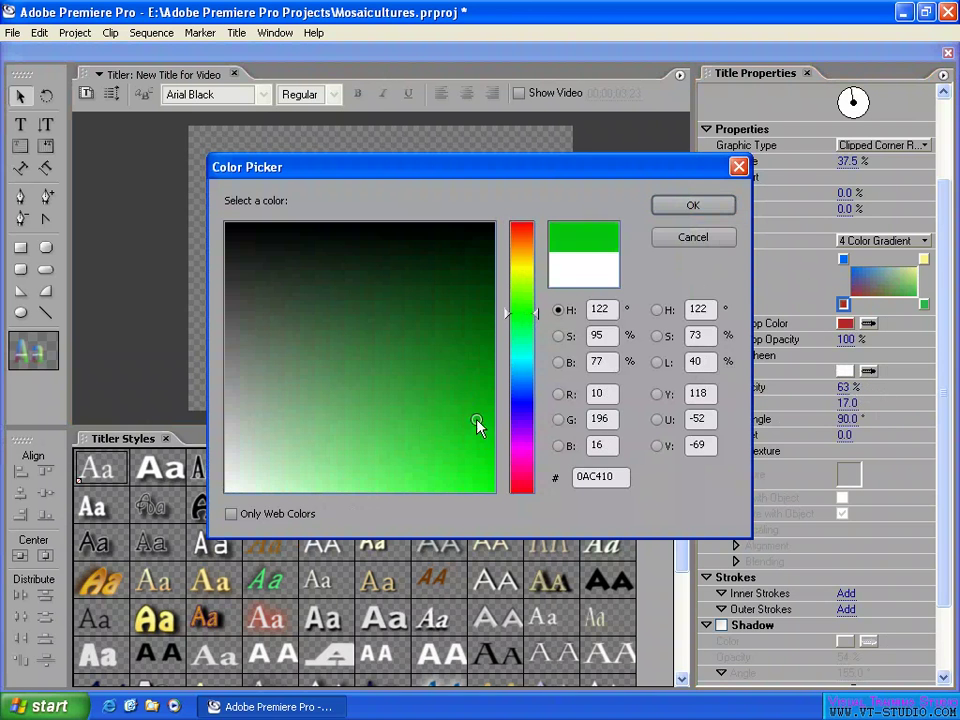
click(477, 414)
click(692, 205)
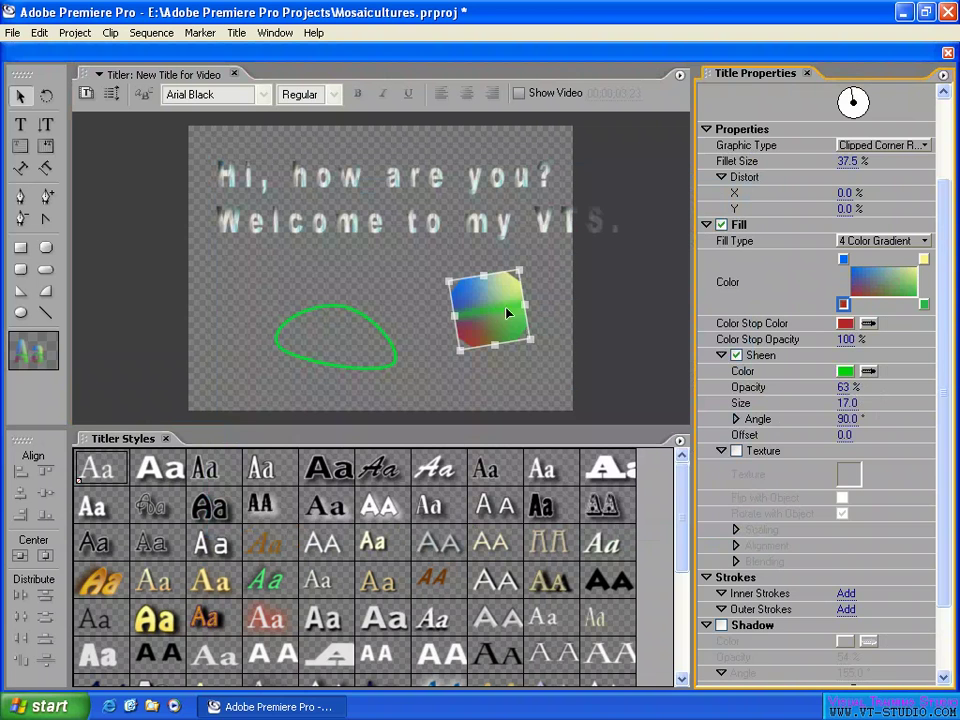
Step: Set the rectangle's sheen angle to 60.5° and turn on its fill texture
click(737, 419)
mouse_move(855, 440)
mouse_down()
mouse_move(847, 434)
mouse_move(864, 439)
mouse_move(860, 455)
mouse_up()
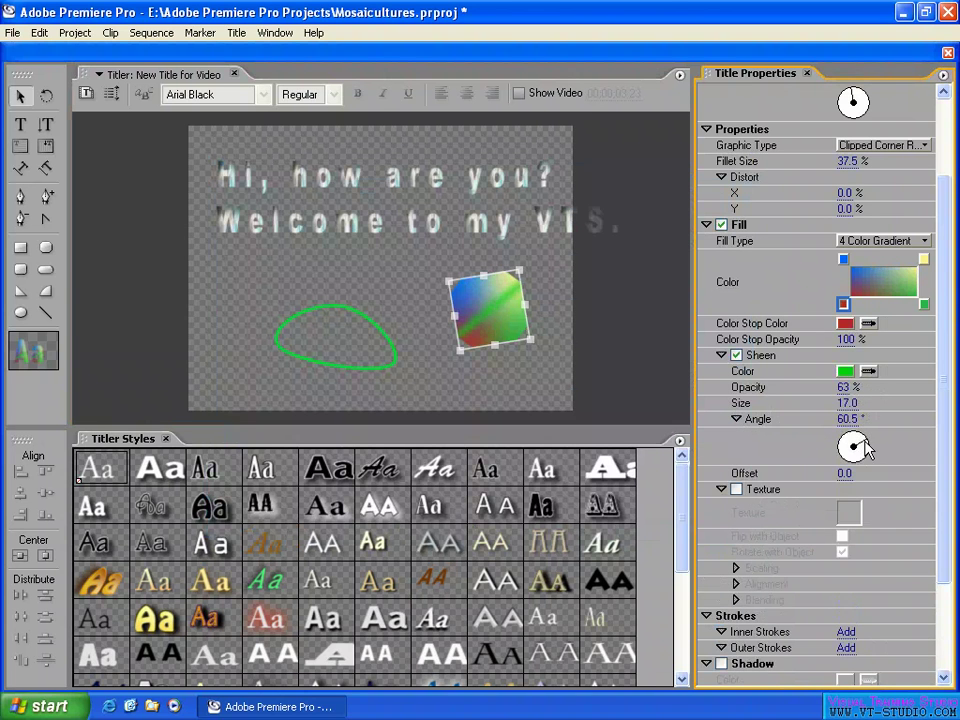
click(722, 355)
click(737, 371)
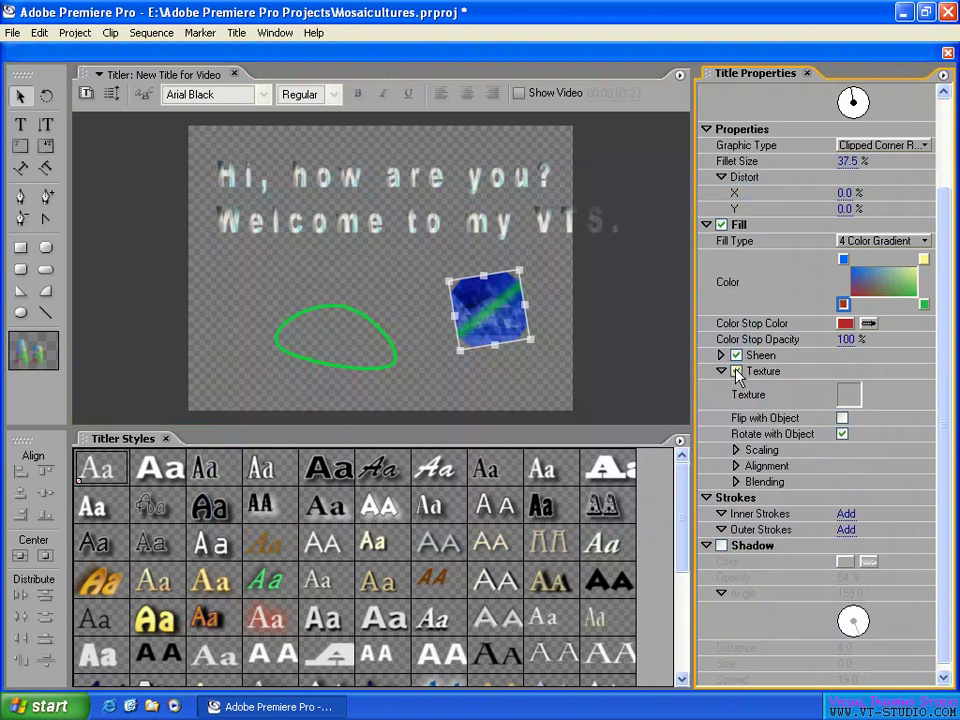
click(721, 372)
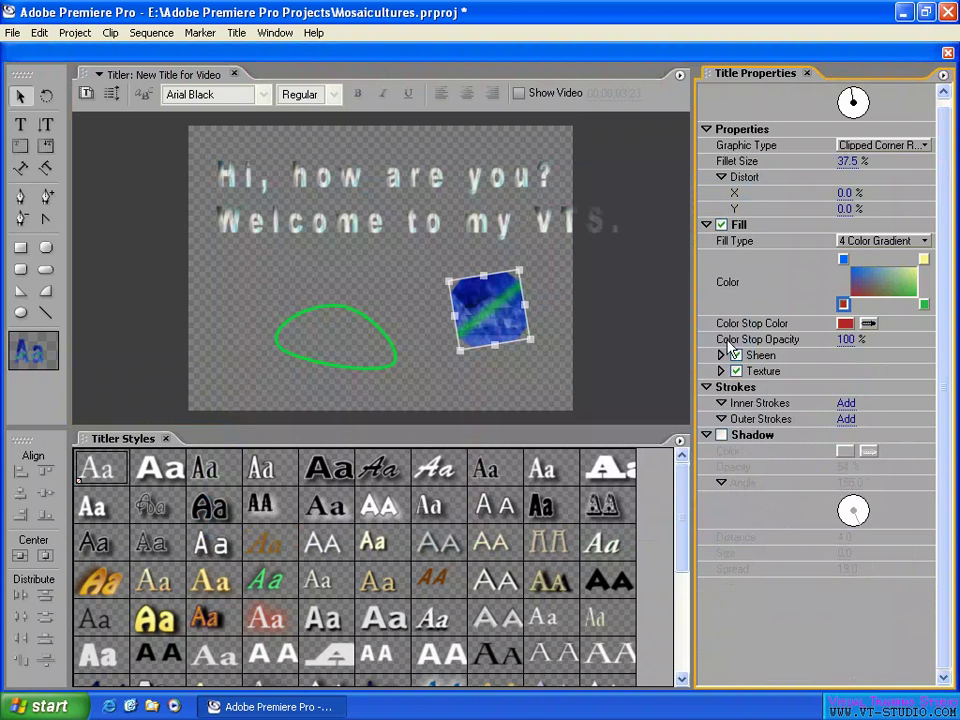
Step: Collapse the rectangle's Fill settings and move the shape to about X 503.9, Y 319.4
click(707, 226)
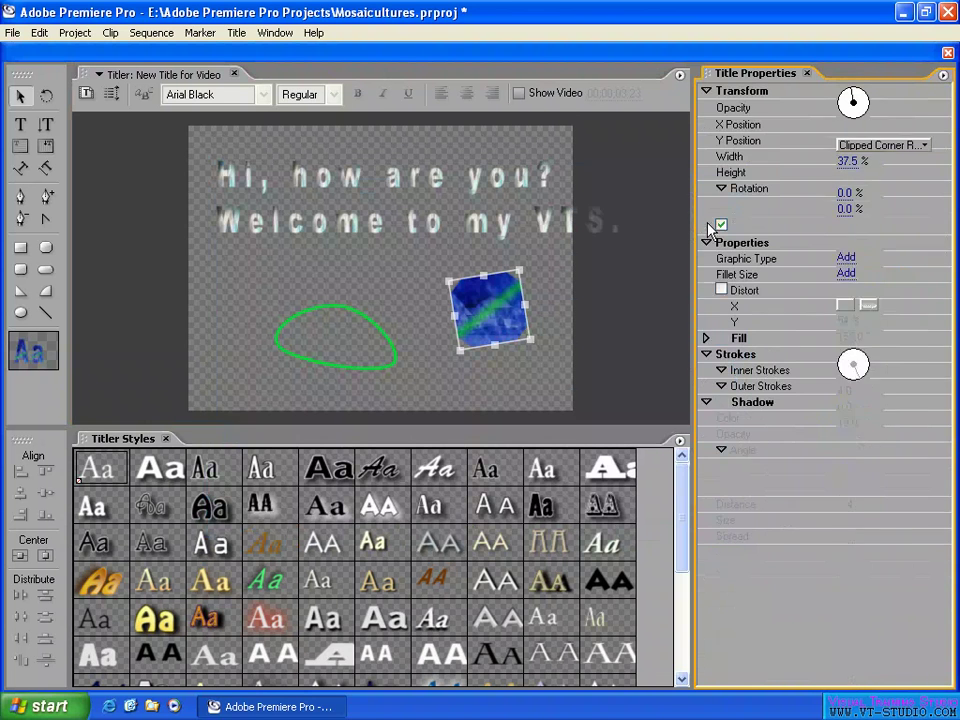
click(500, 221)
click(503, 333)
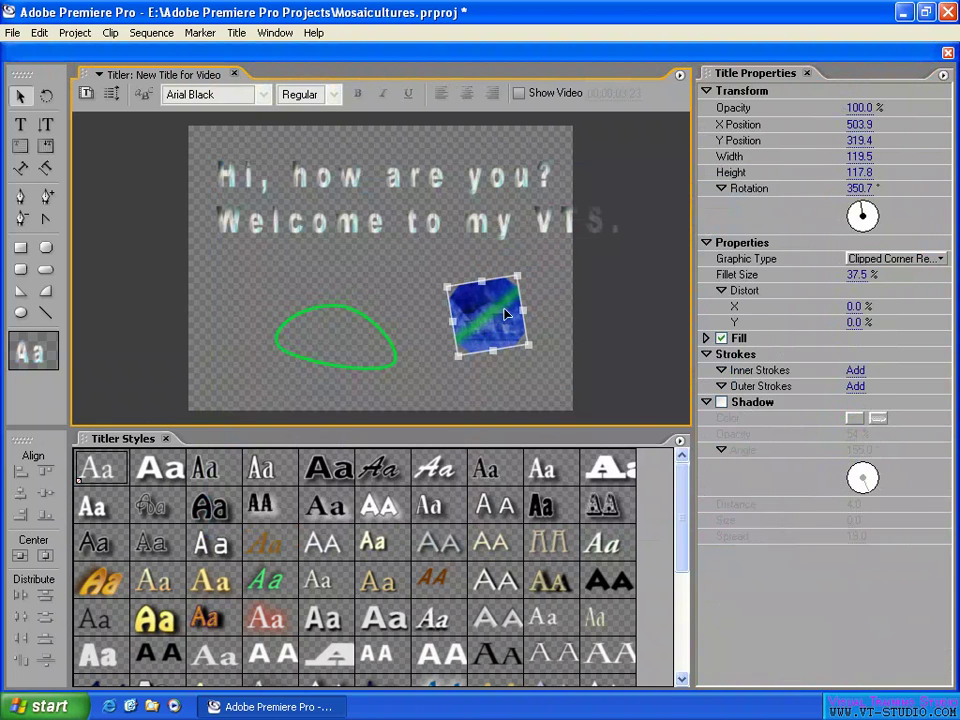
Step: Change the rectangle's fill type to Solid and turn off its texture and sheen
click(707, 339)
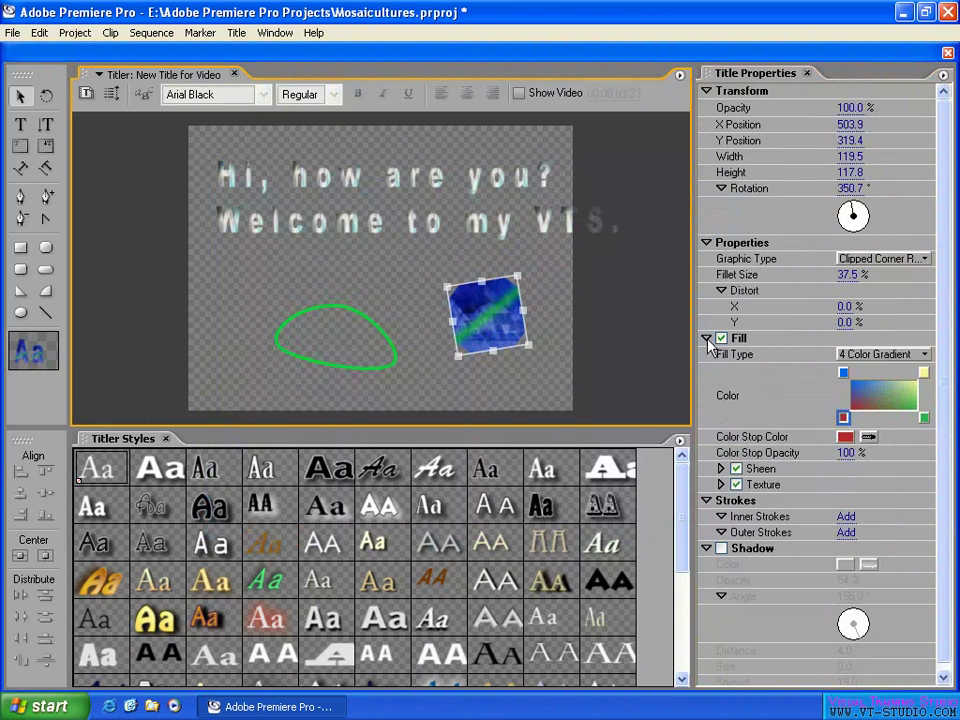
scroll(835, 386, down, 1)
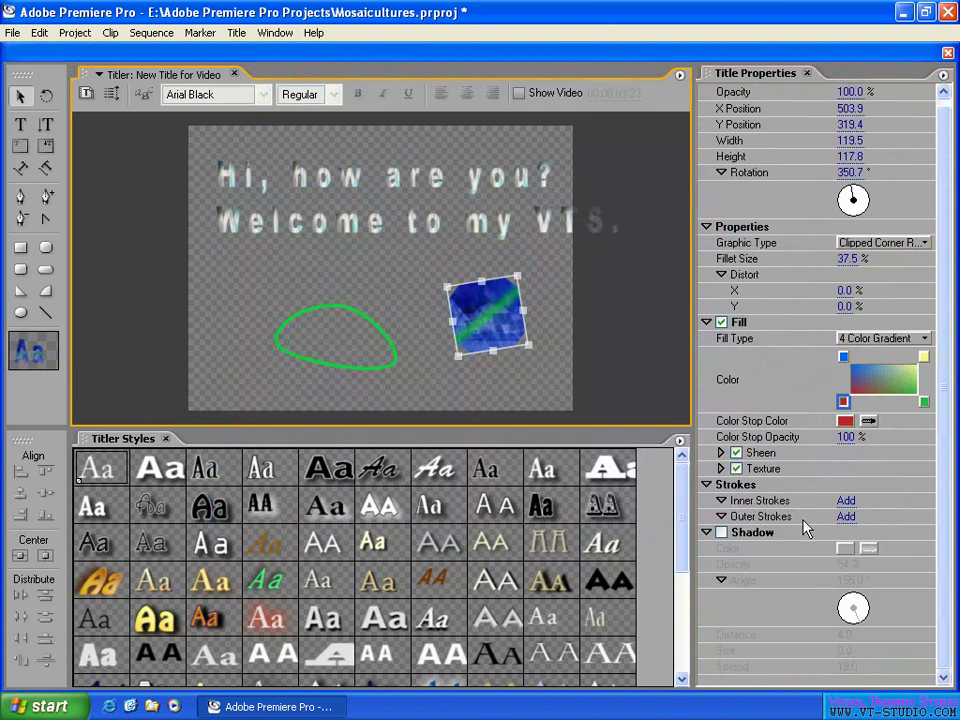
click(880, 339)
click(876, 356)
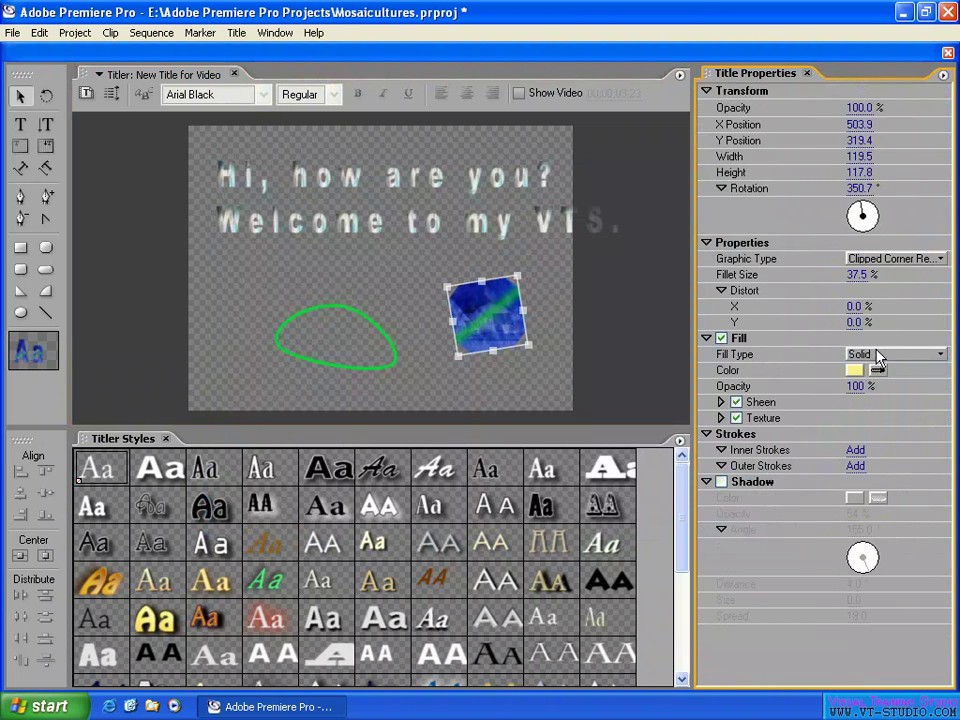
click(736, 418)
click(736, 402)
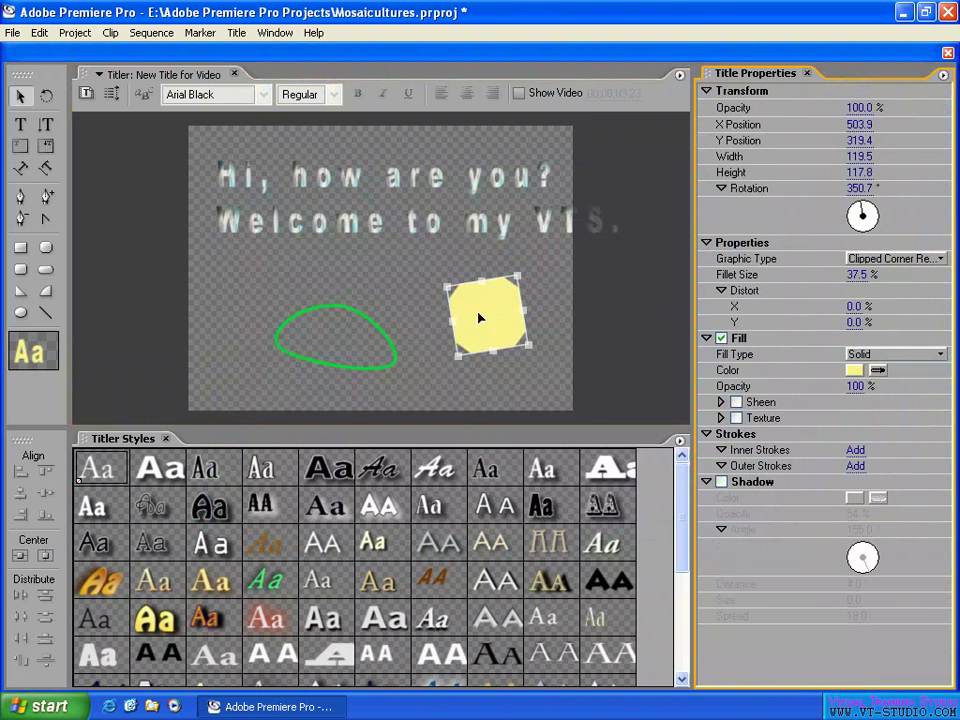
Step: Move the rectangle to about X 473.9, Y 302.1 and add an inner stroke to it
drag(479, 318, 474, 316)
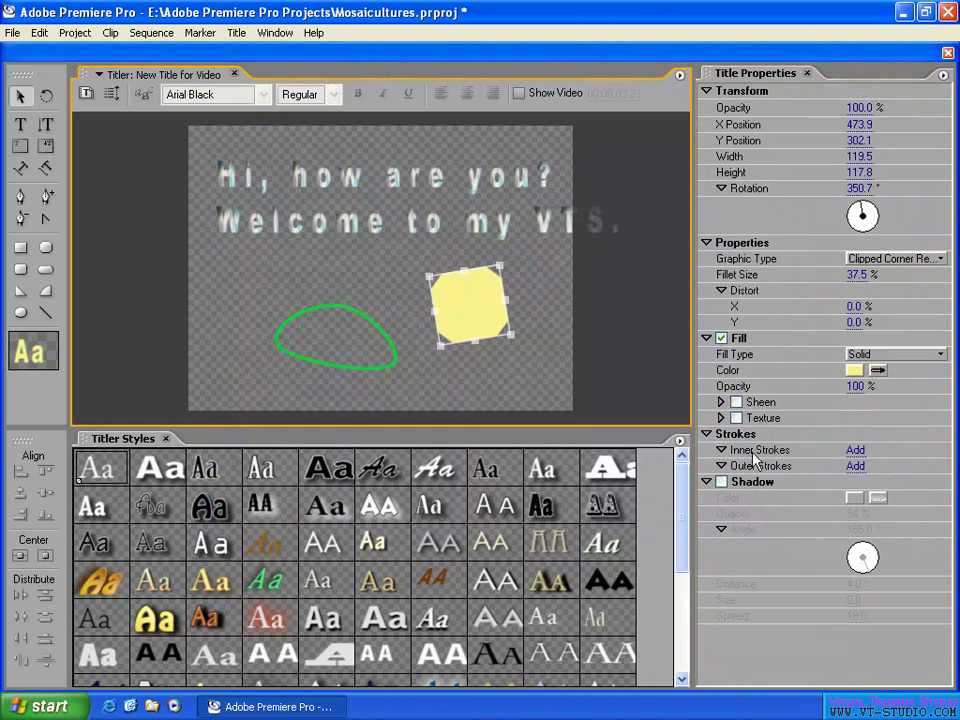
click(854, 451)
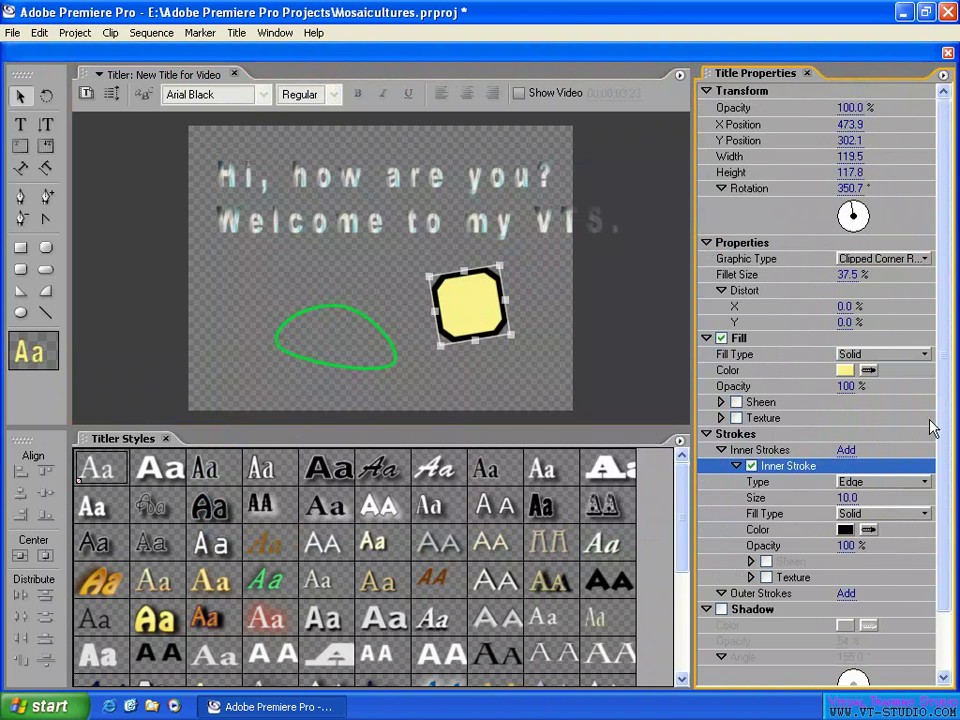
drag(946, 402, 949, 480)
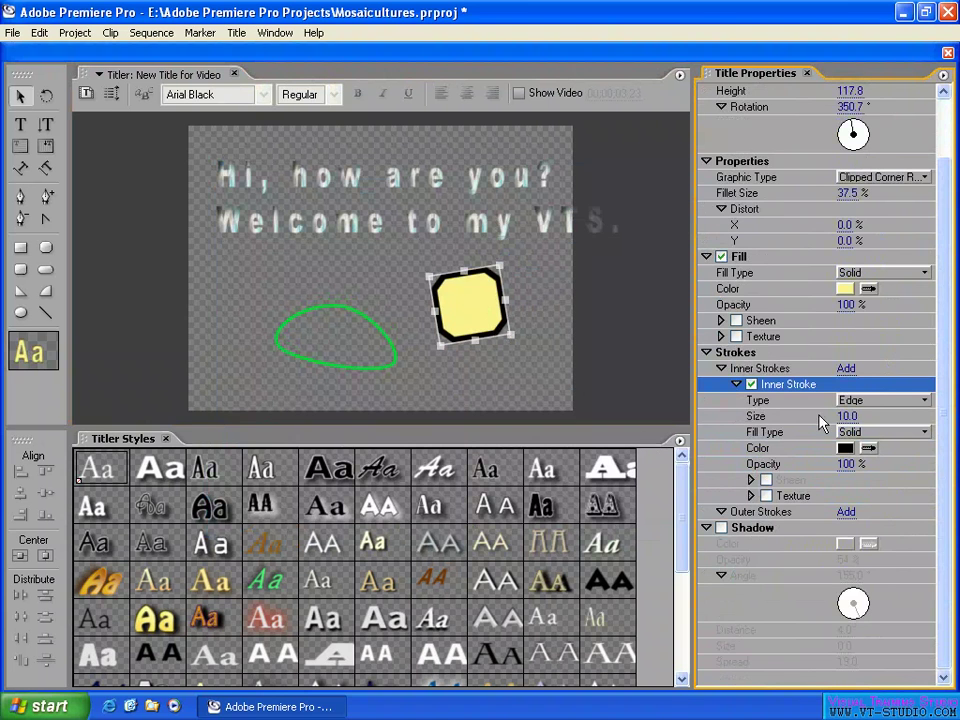
Step: Try the Depth type on the rectangle's inner stroke, and return it to Edge
click(855, 401)
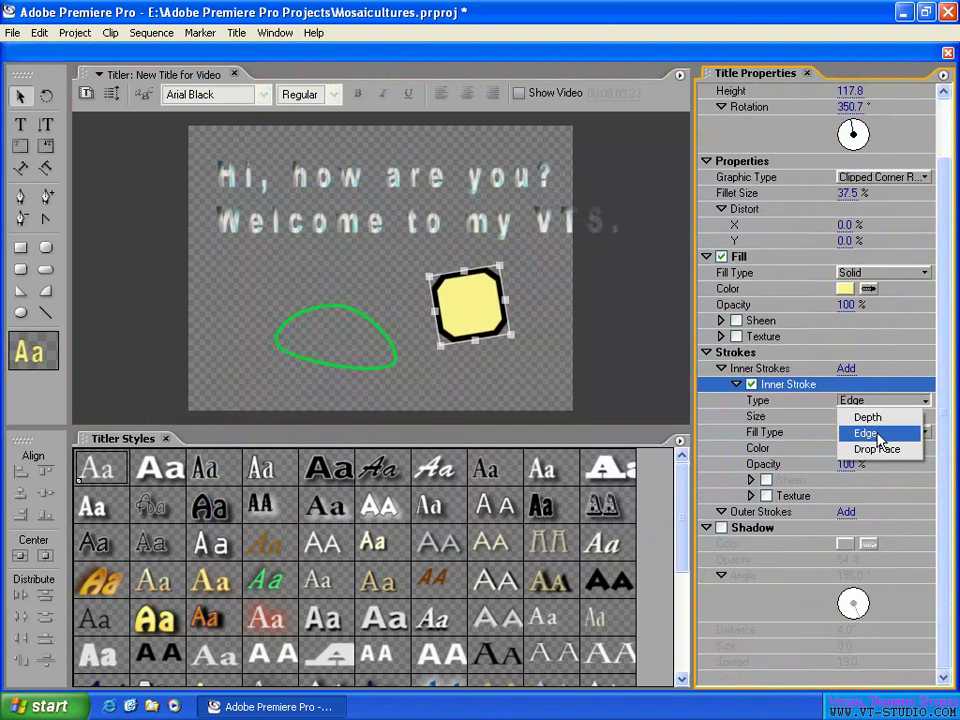
click(875, 433)
click(868, 401)
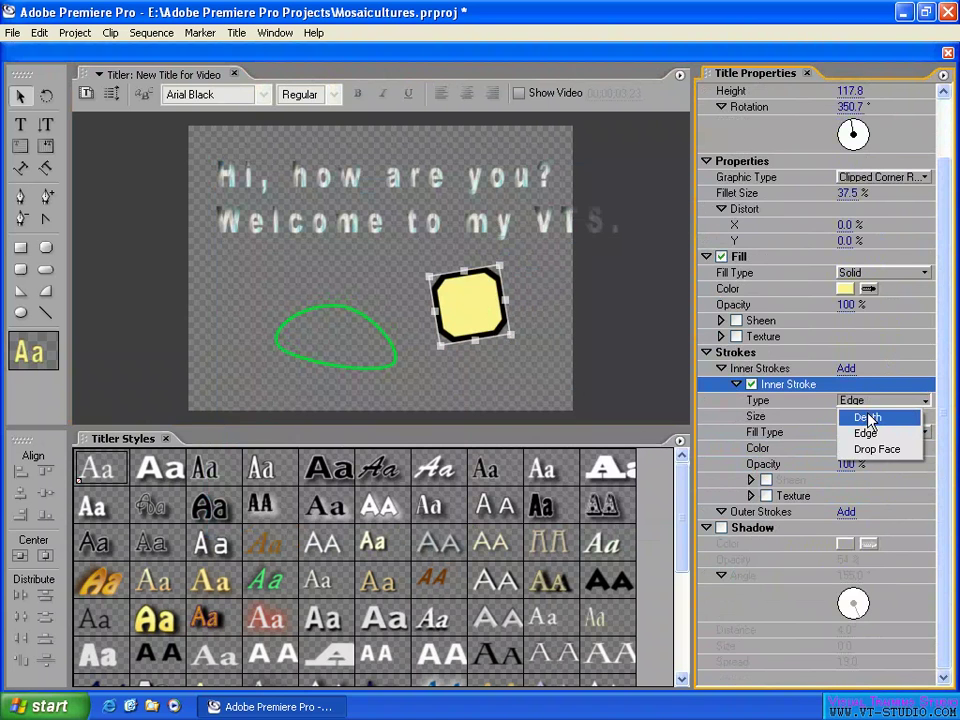
click(869, 416)
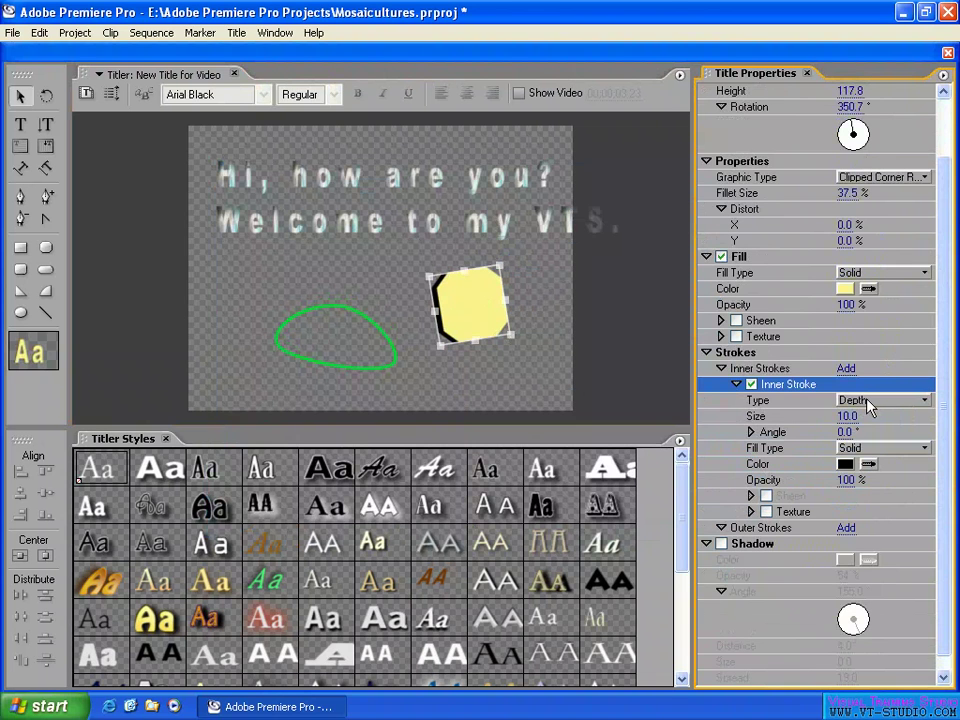
click(868, 401)
click(862, 432)
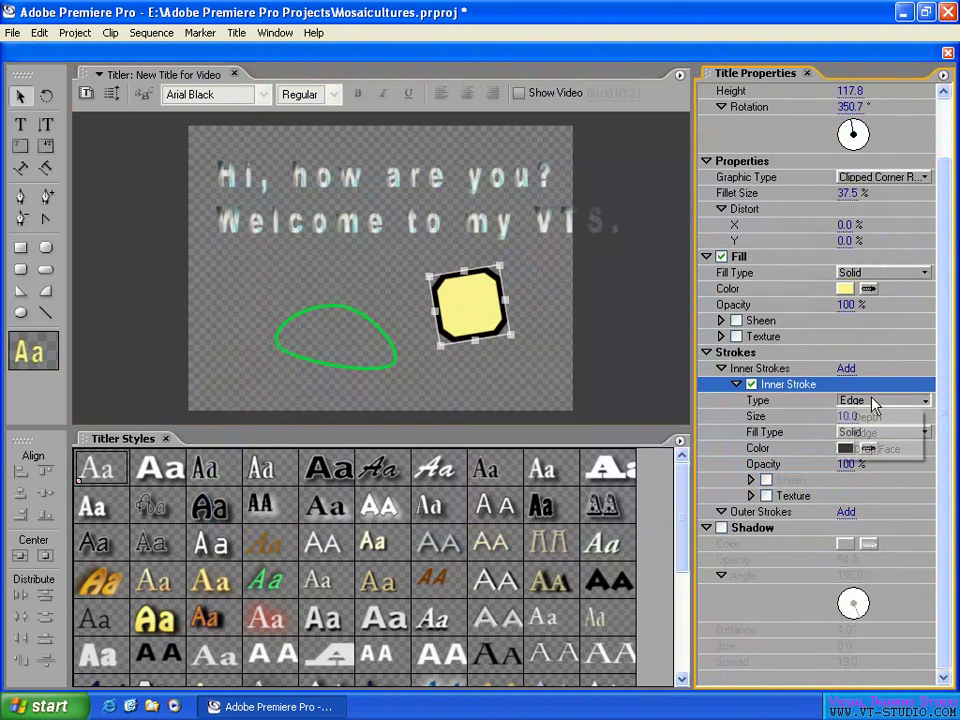
Step: Try the Drop Face type on the rectangle's inner stroke, and set it back to Edge
click(873, 402)
click(880, 452)
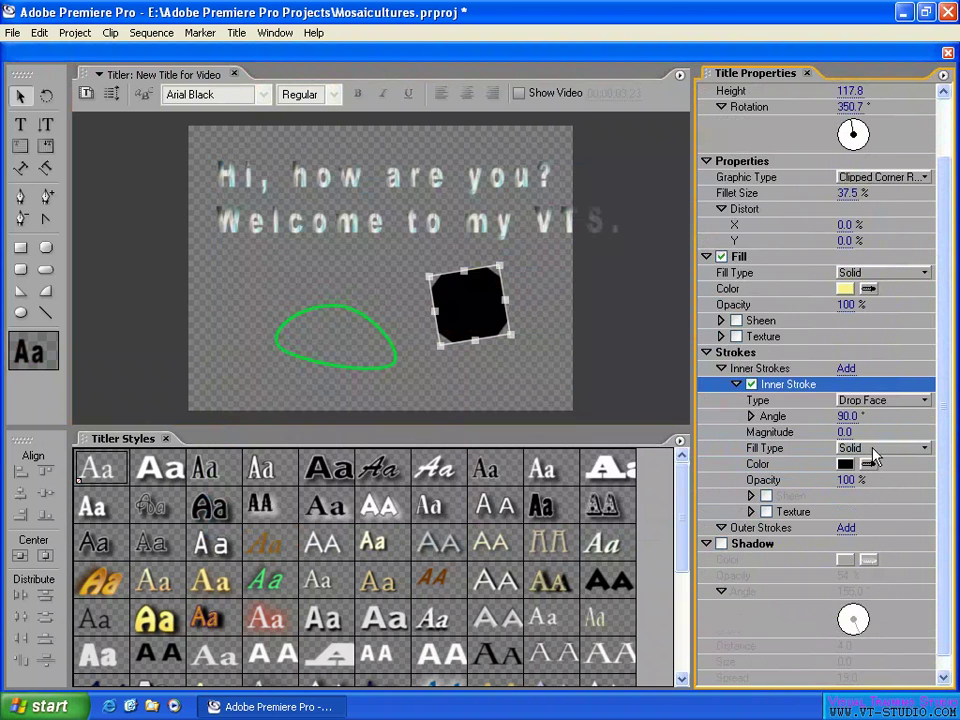
mouse_move(846, 416)
mouse_down()
mouse_move(826, 417)
mouse_move(852, 417)
mouse_up()
click(873, 402)
click(876, 436)
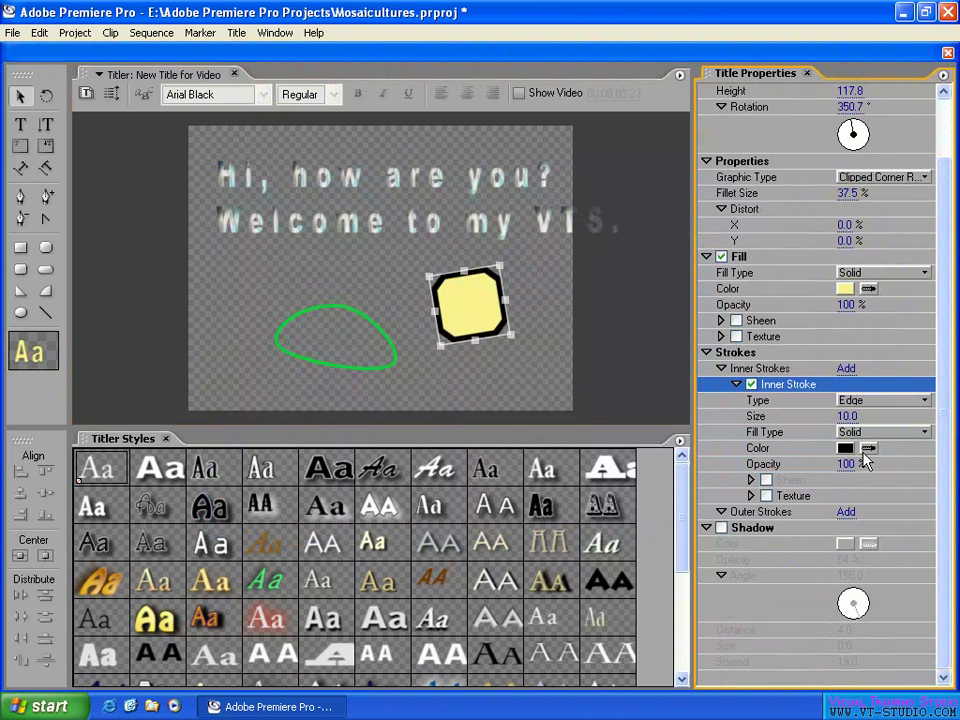
Step: Set the inner stroke's color to green and its opacity to 28%
click(845, 448)
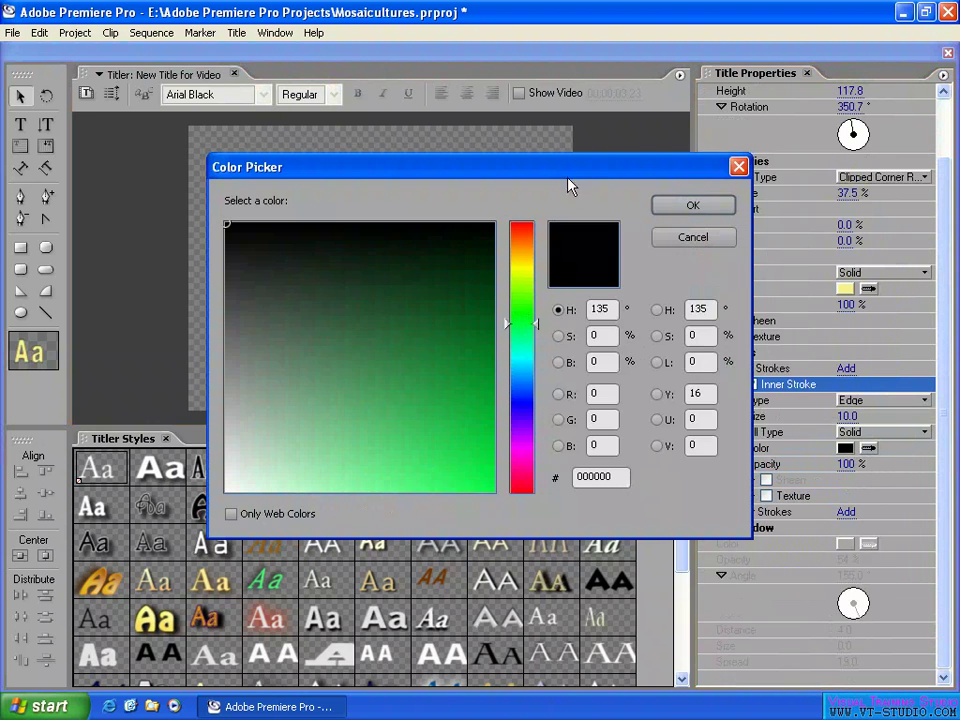
drag(570, 185, 556, 358)
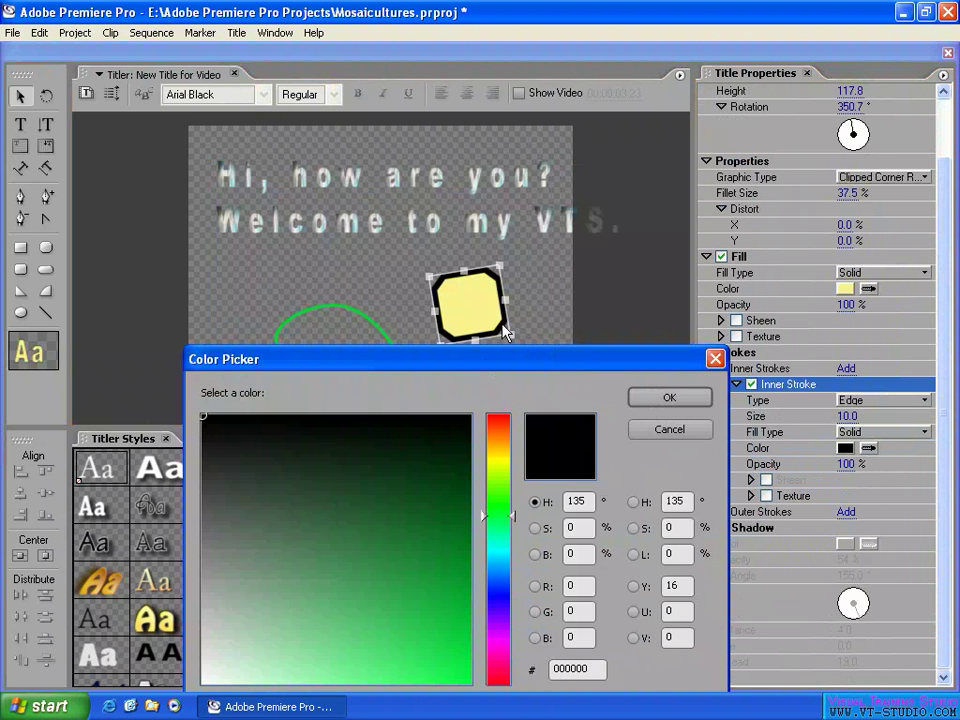
drag(440, 573, 476, 589)
click(670, 398)
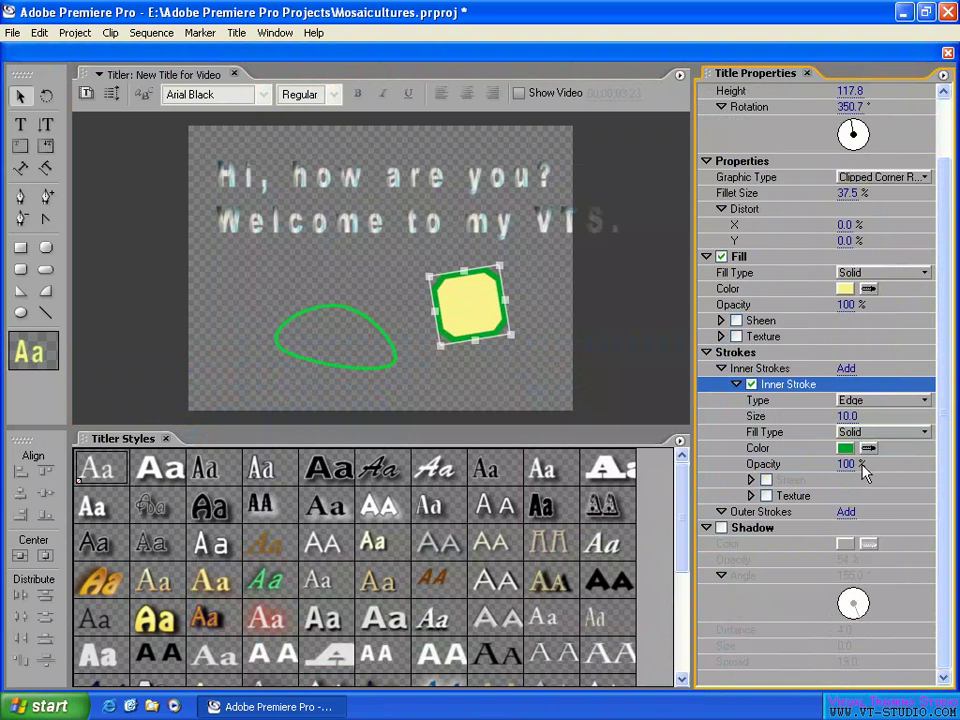
drag(849, 464, 780, 468)
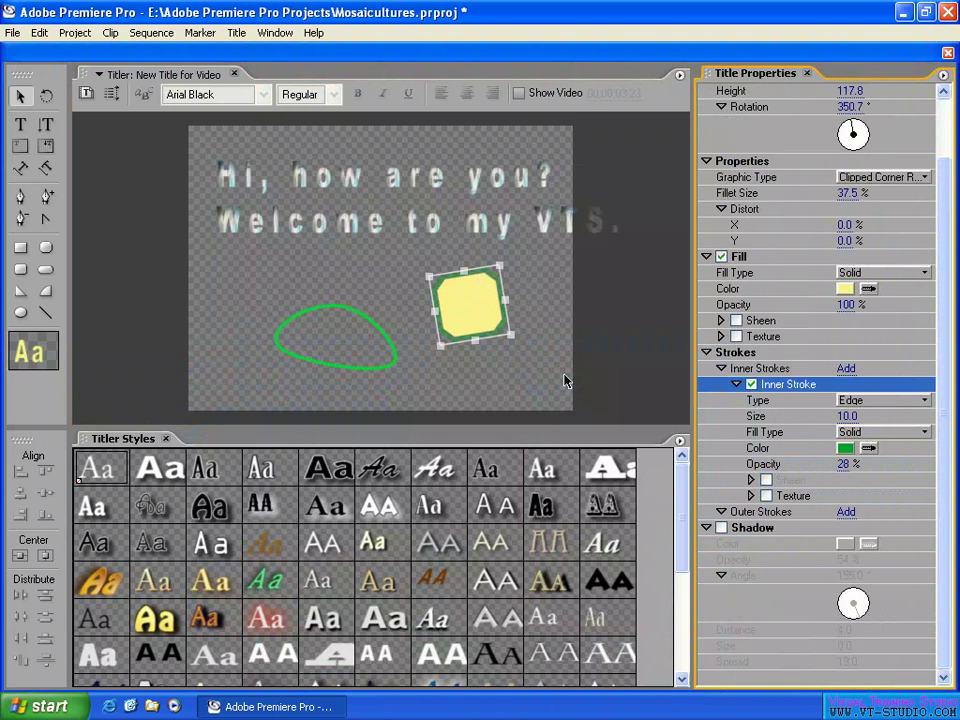
Step: Set the inner stroke's opacity to 100% and turn on its sheen with a size of 53
click(766, 481)
drag(845, 464, 900, 464)
click(751, 480)
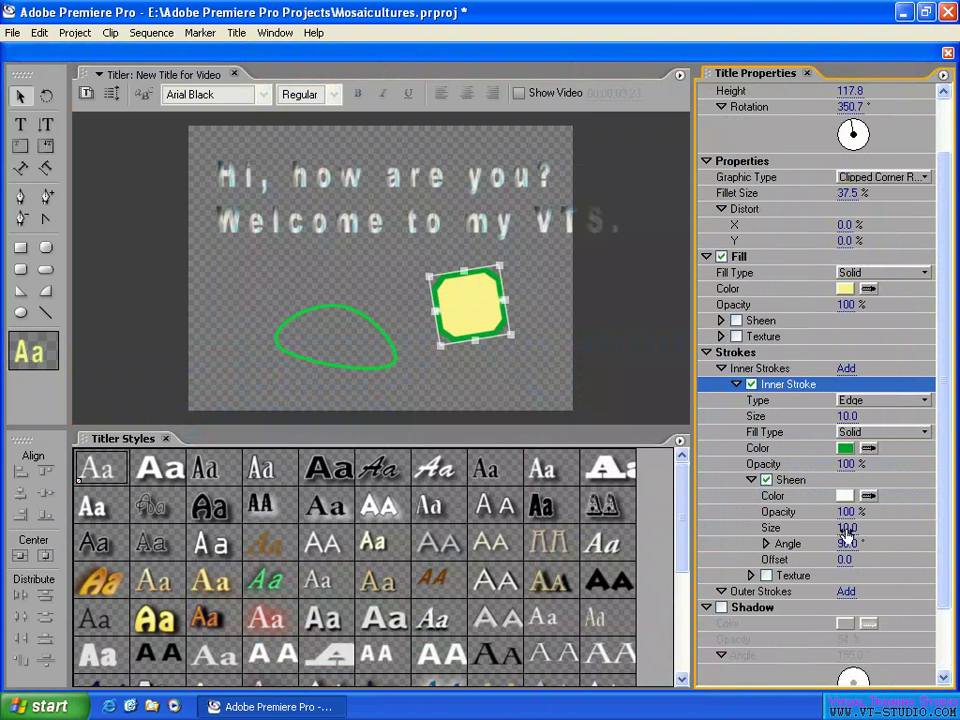
drag(848, 533, 887, 526)
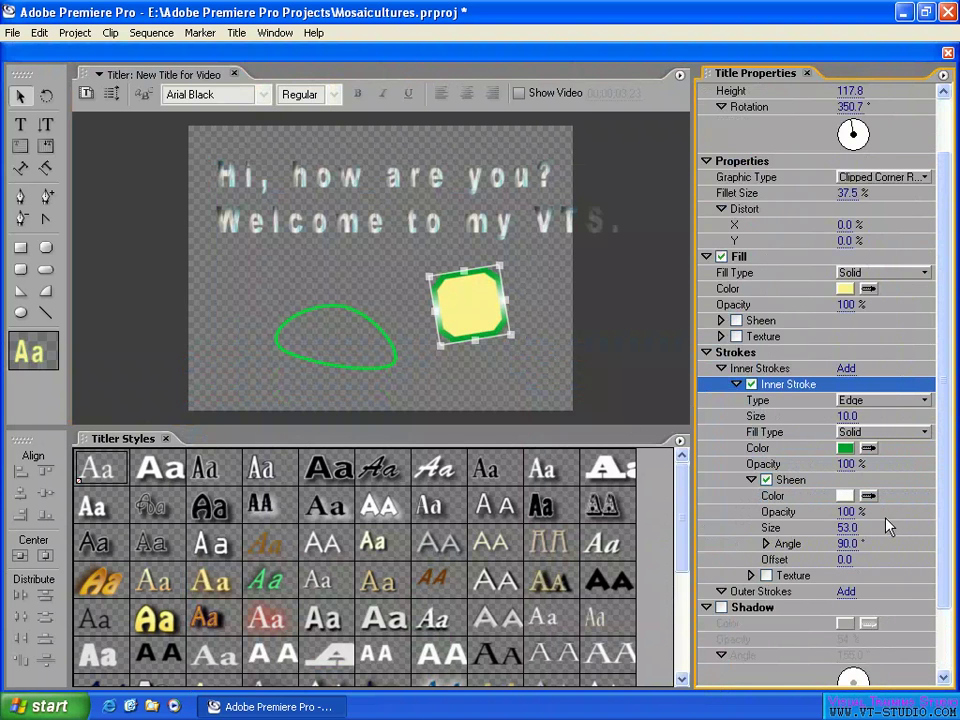
Step: Enlarge the rectangle to a height of about 187.7 and set its inner stroke size to 52
drag(511, 336, 561, 368)
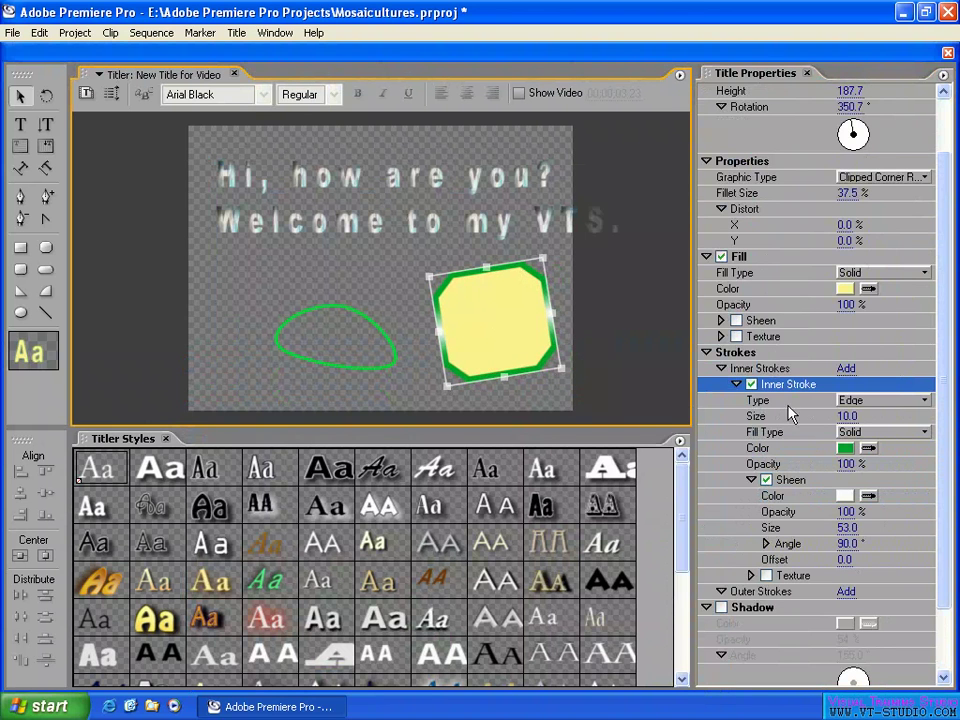
drag(847, 418, 888, 416)
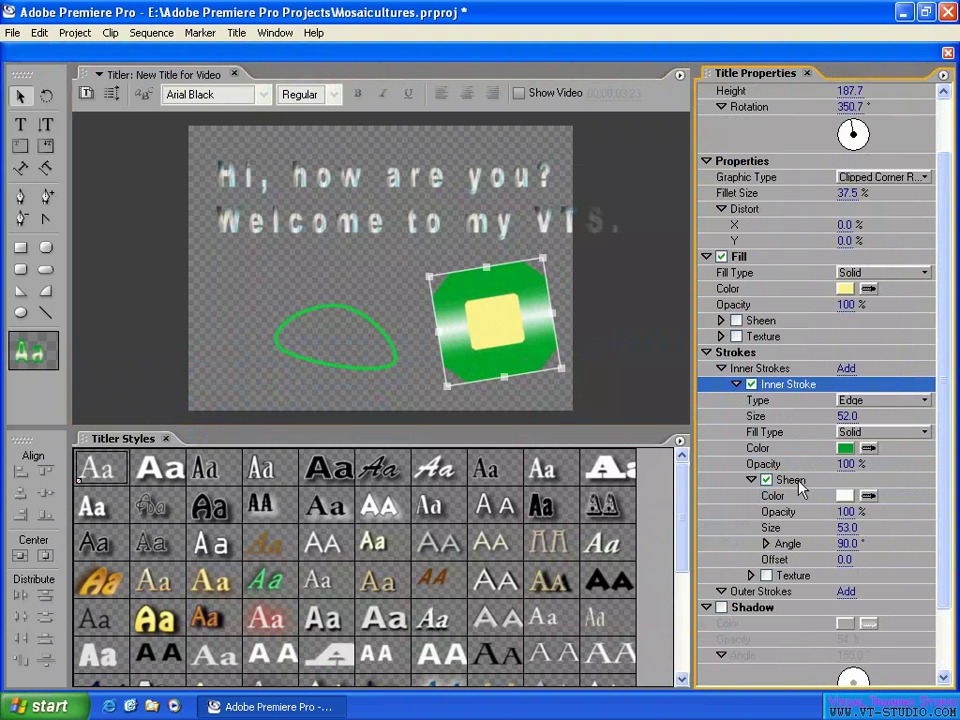
Step: Set the angle of the inner stroke's sheen to 55.3°
click(767, 544)
drag(858, 566, 859, 567)
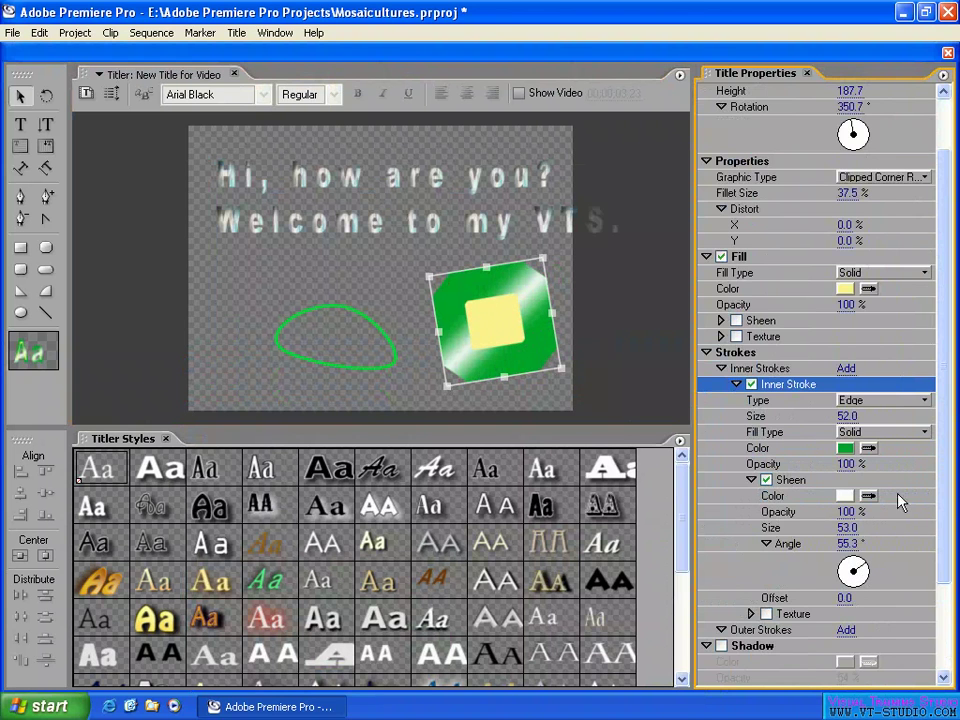
Step: Turn on the inner stroke's texture and load 1080_fractal_piece_blue.png as its image
scroll(949, 467, down, 2)
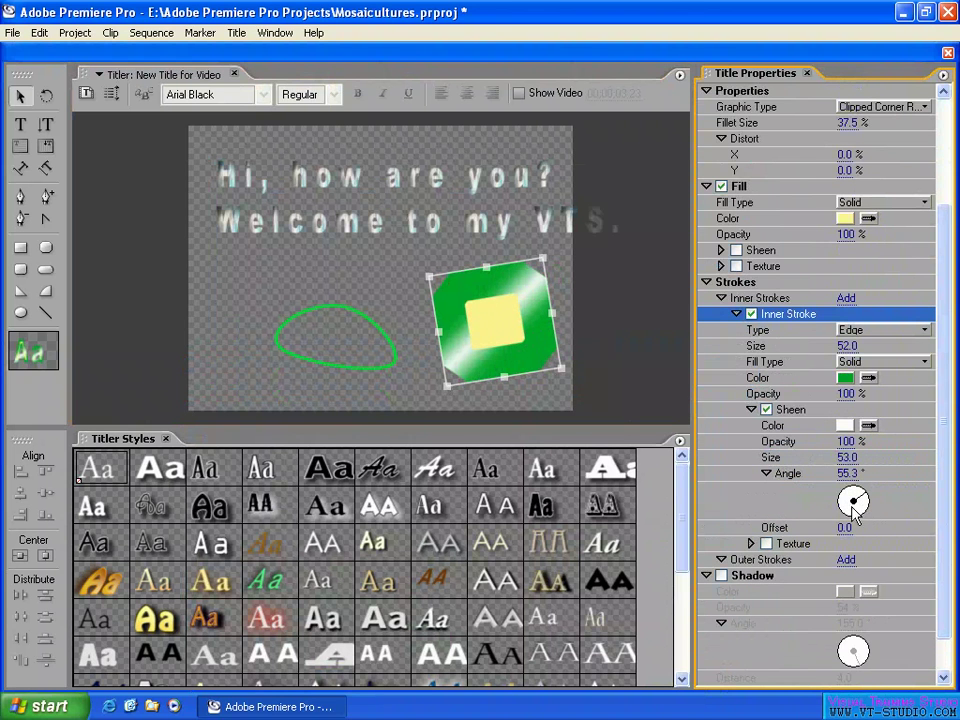
click(751, 543)
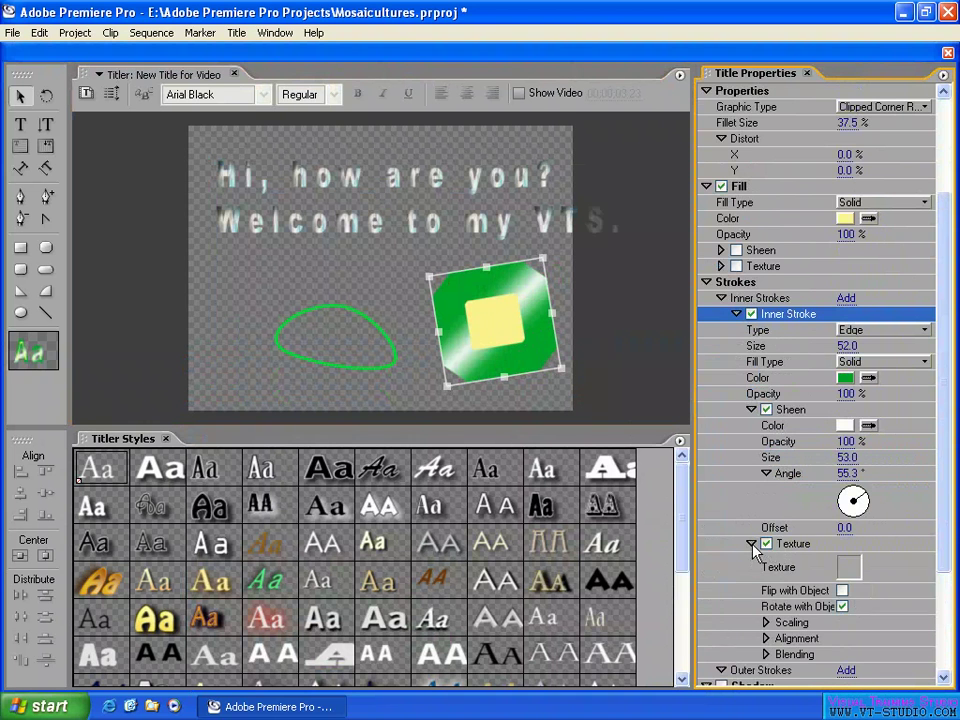
scroll(946, 540, down, 4)
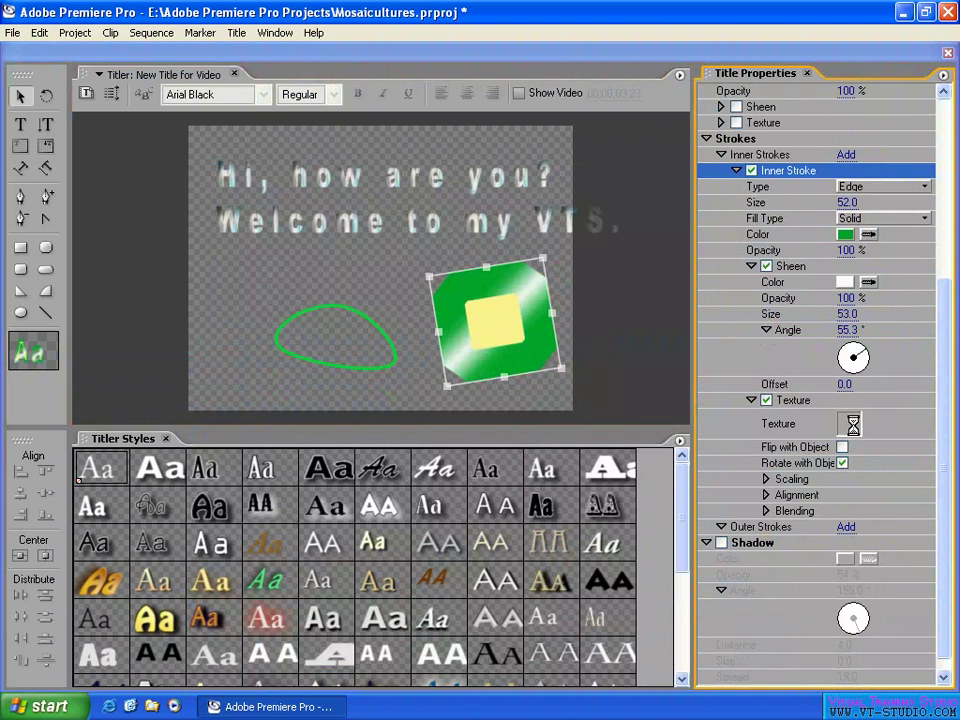
click(850, 424)
click(695, 323)
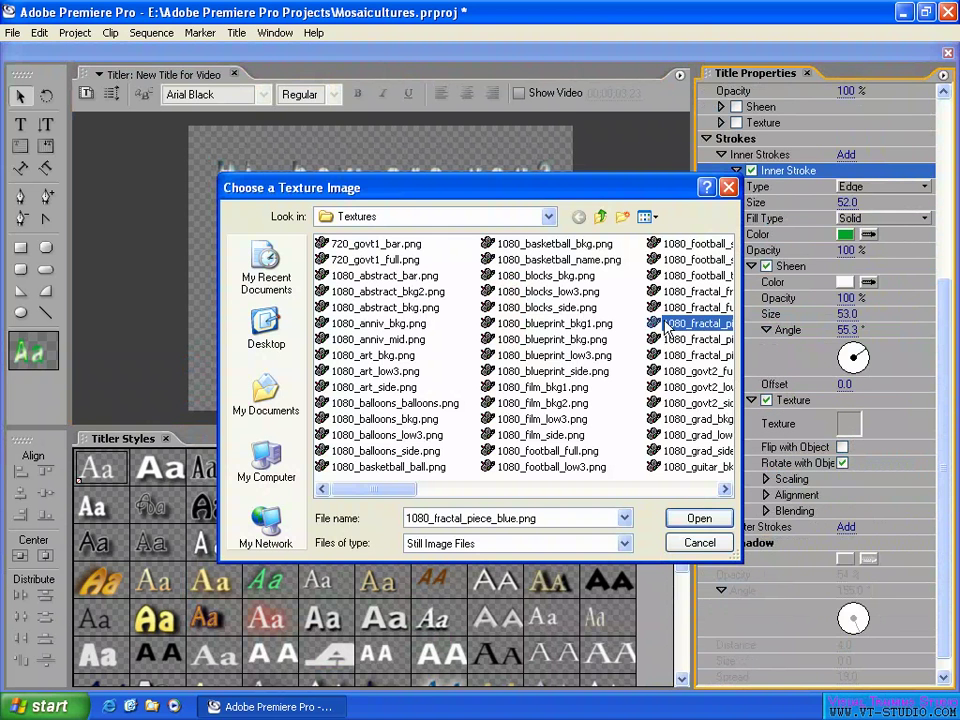
click(699, 518)
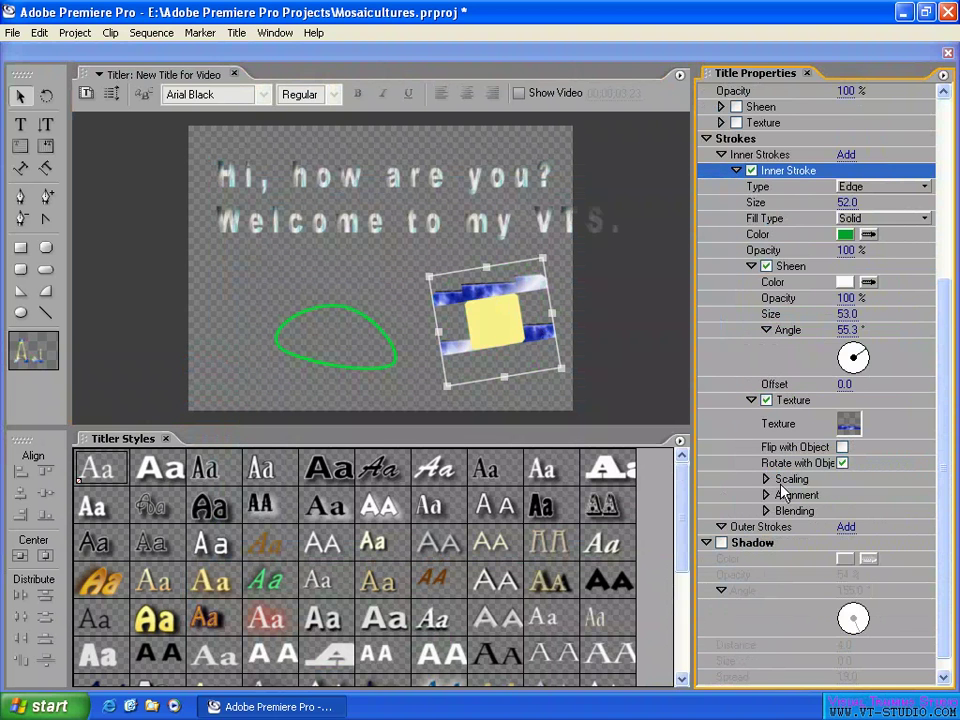
Step: Browse the textures as thumbnails and load 1080_abstract_bkg2.png as the inner stroke's texture image
click(848, 424)
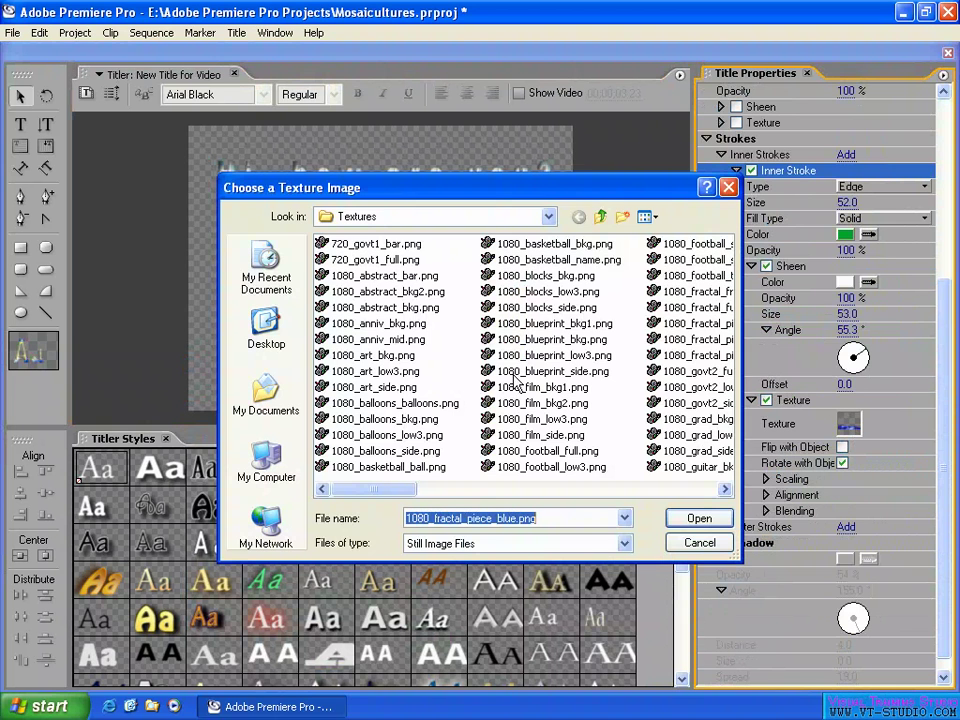
click(645, 216)
click(672, 238)
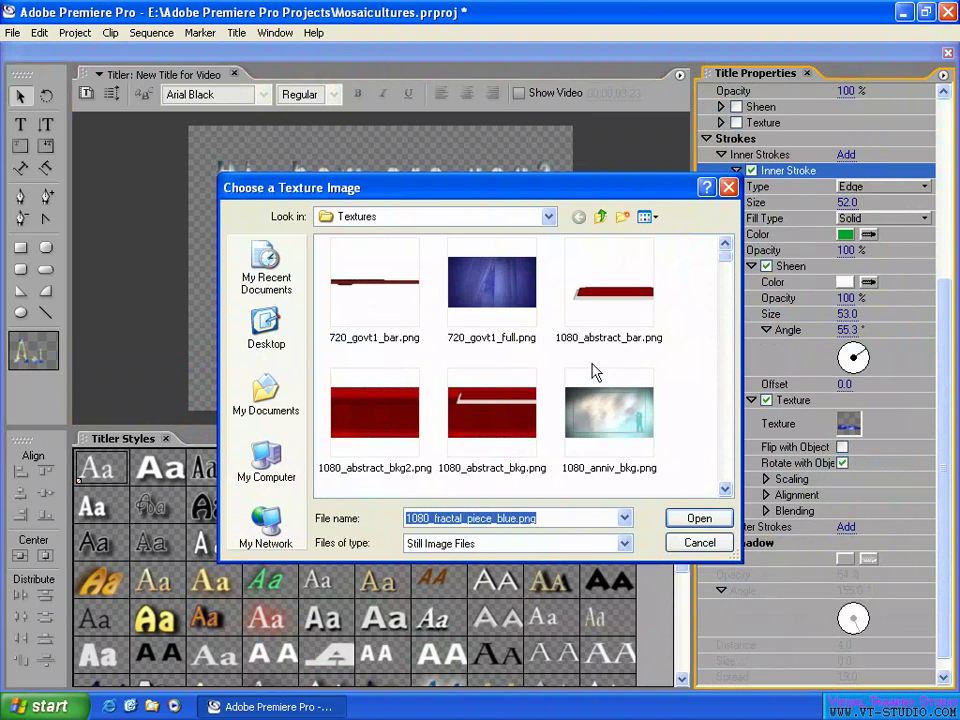
click(383, 416)
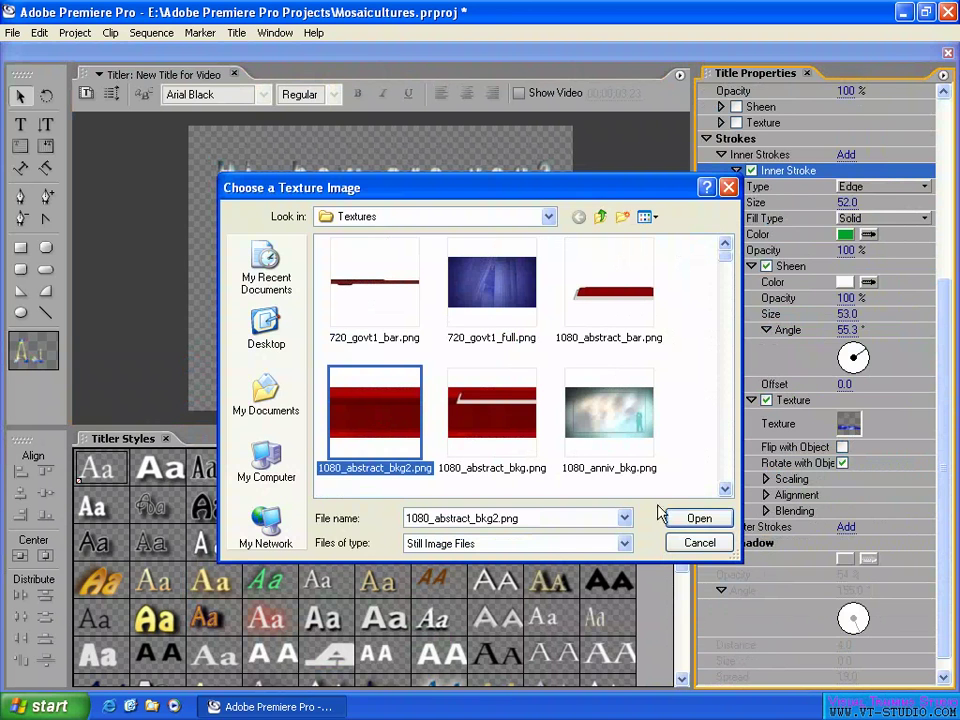
click(699, 519)
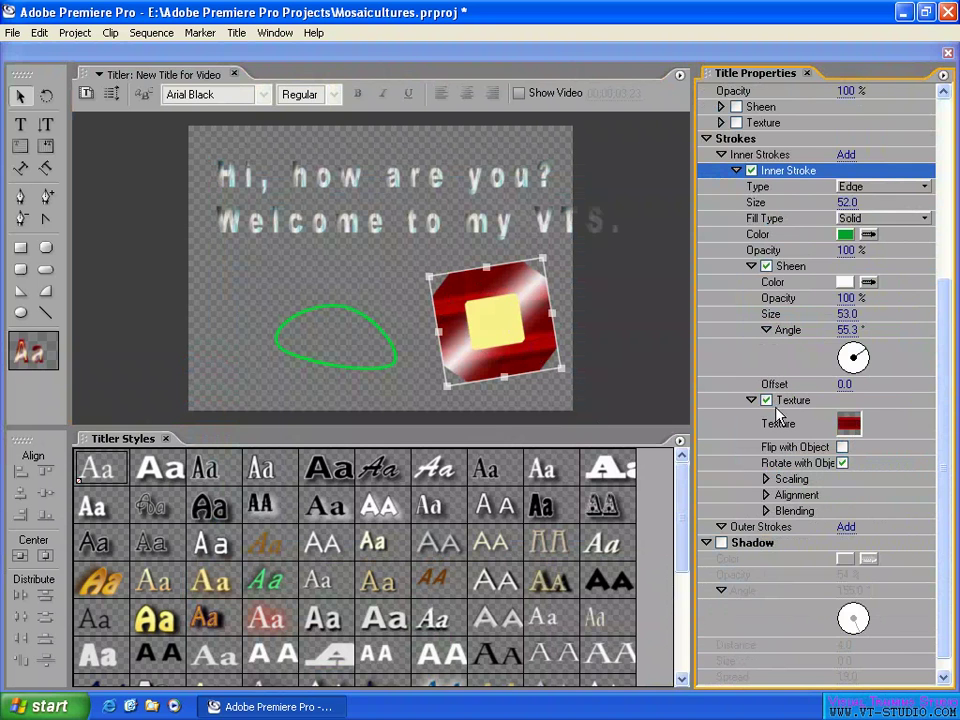
Step: Compare the inner stroke with and without its sheen and texture, ending with the sheen on and the texture off
click(766, 267)
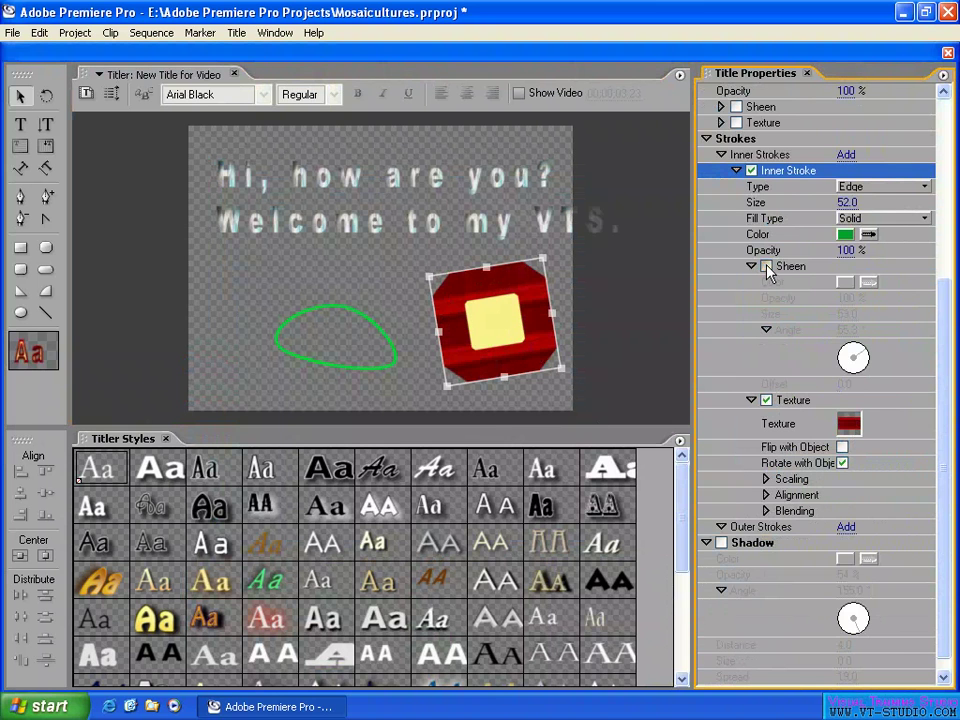
click(766, 267)
click(766, 400)
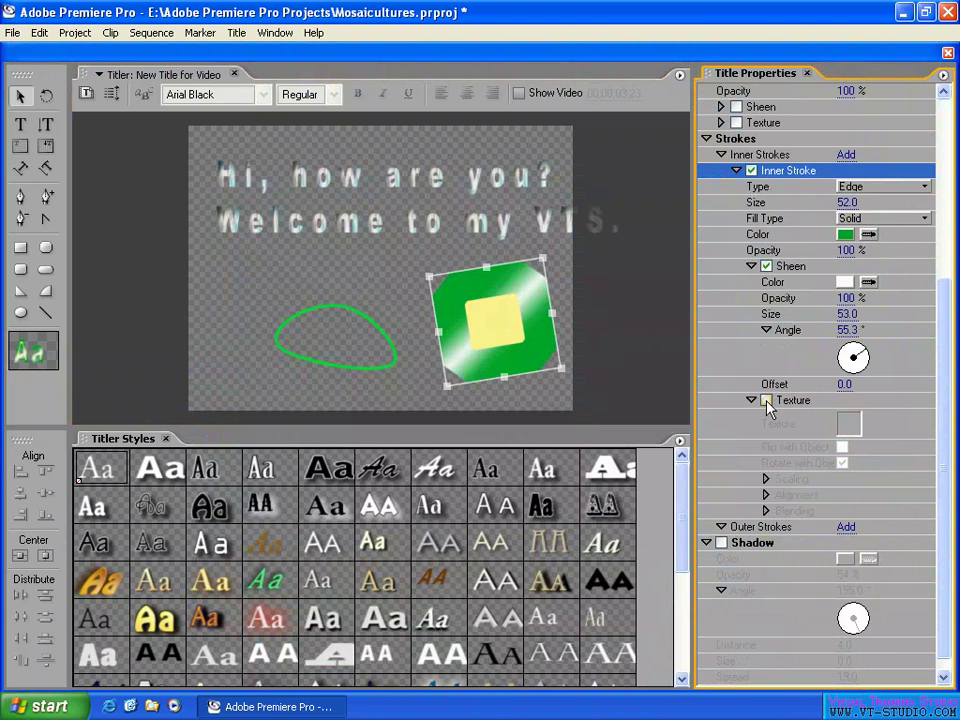
click(766, 400)
click(766, 400)
Step: Collapse the inner stroke's settings and add an edge-type outer stroke to the rectangle with a size of 27
click(721, 155)
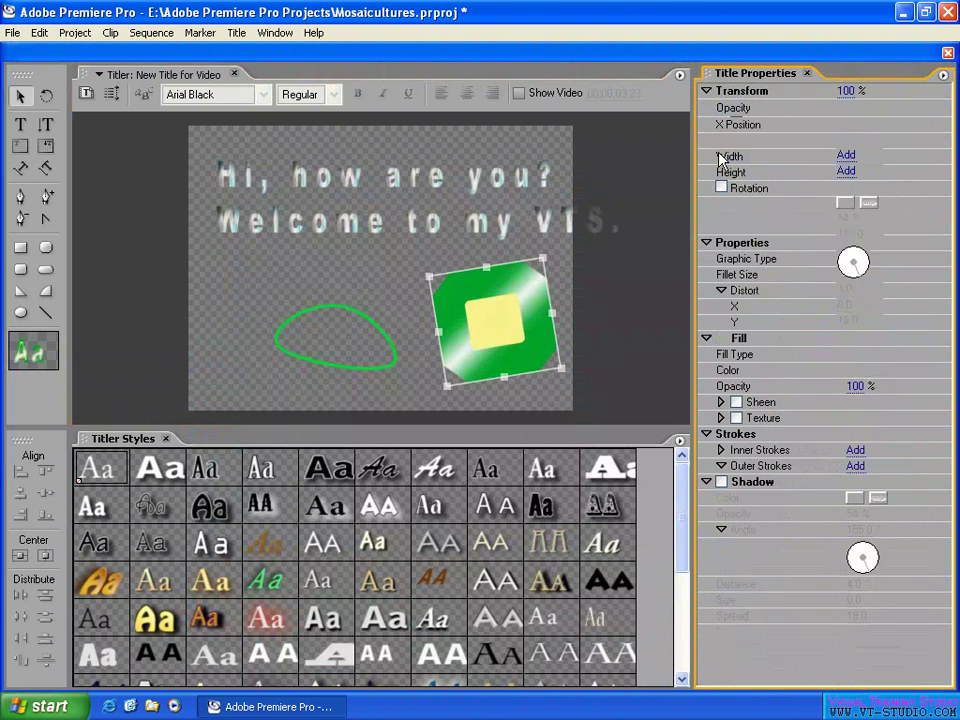
click(721, 450)
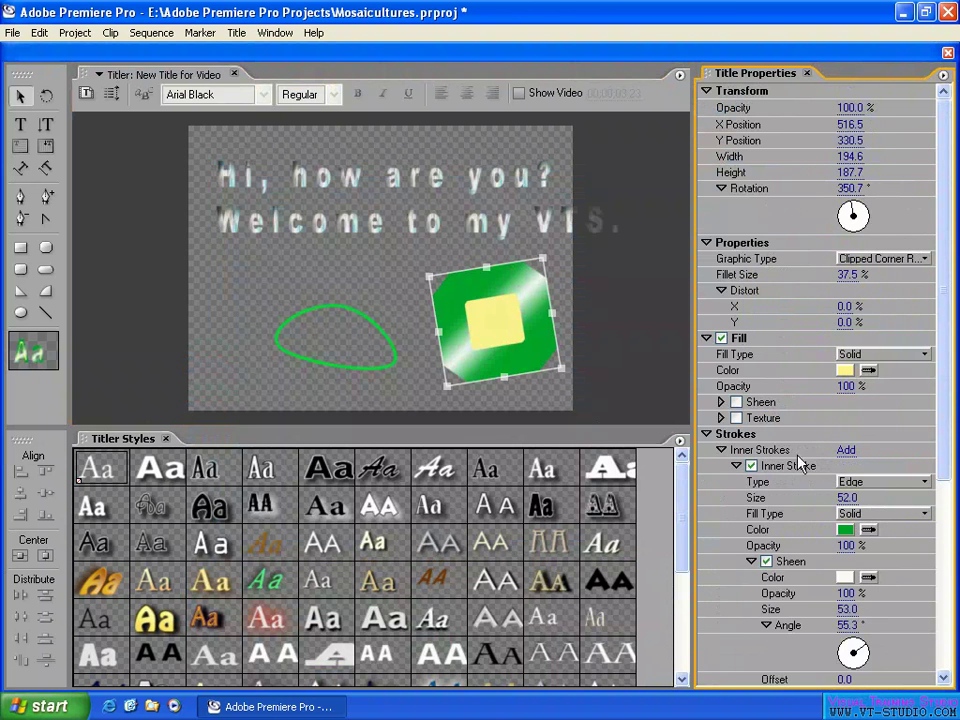
drag(943, 429, 943, 590)
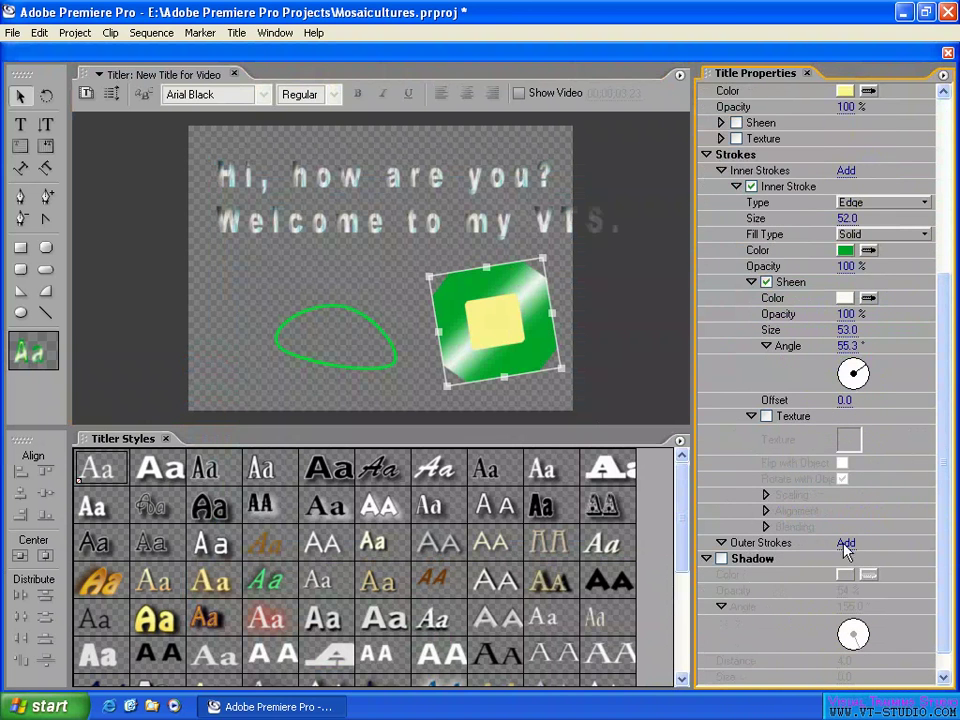
click(737, 188)
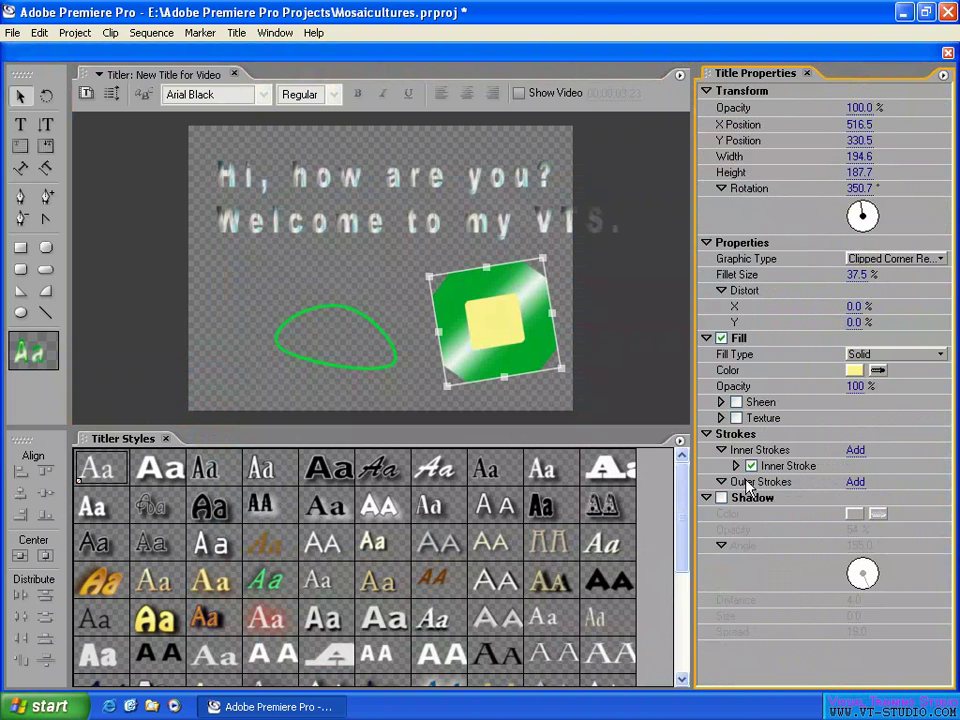
click(855, 483)
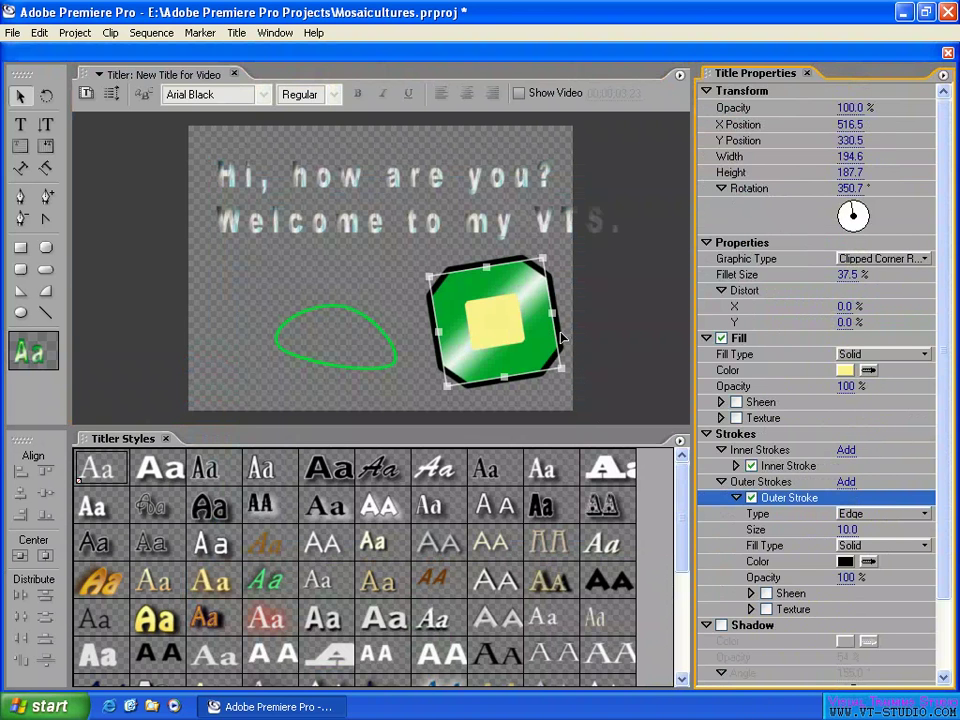
drag(944, 415, 951, 516)
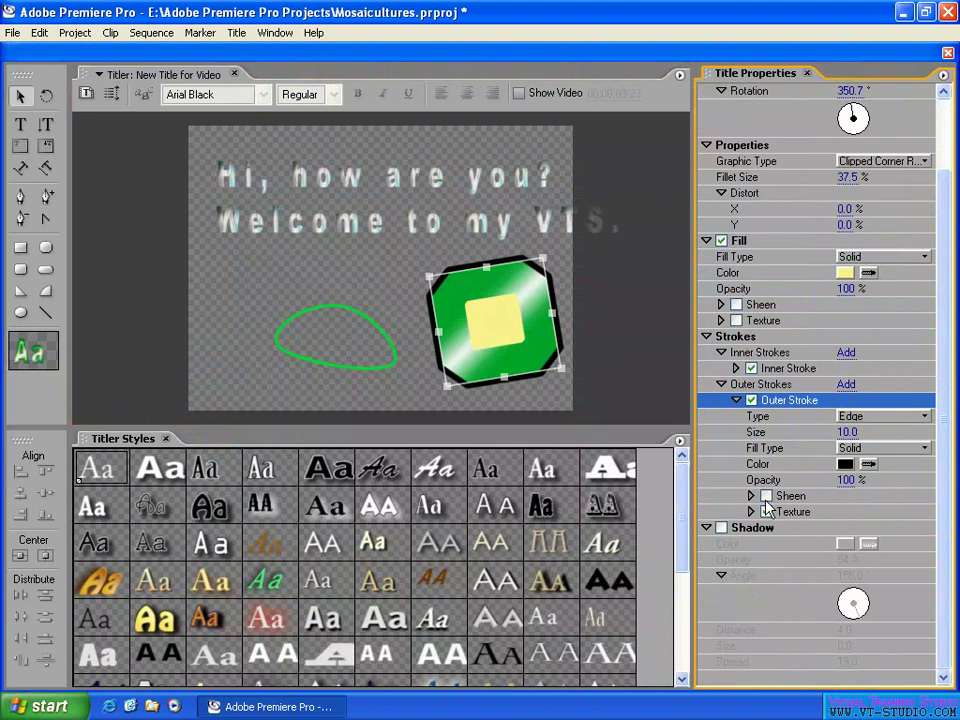
mouse_move(850, 433)
mouse_down()
mouse_move(872, 437)
mouse_move(858, 433)
mouse_up()
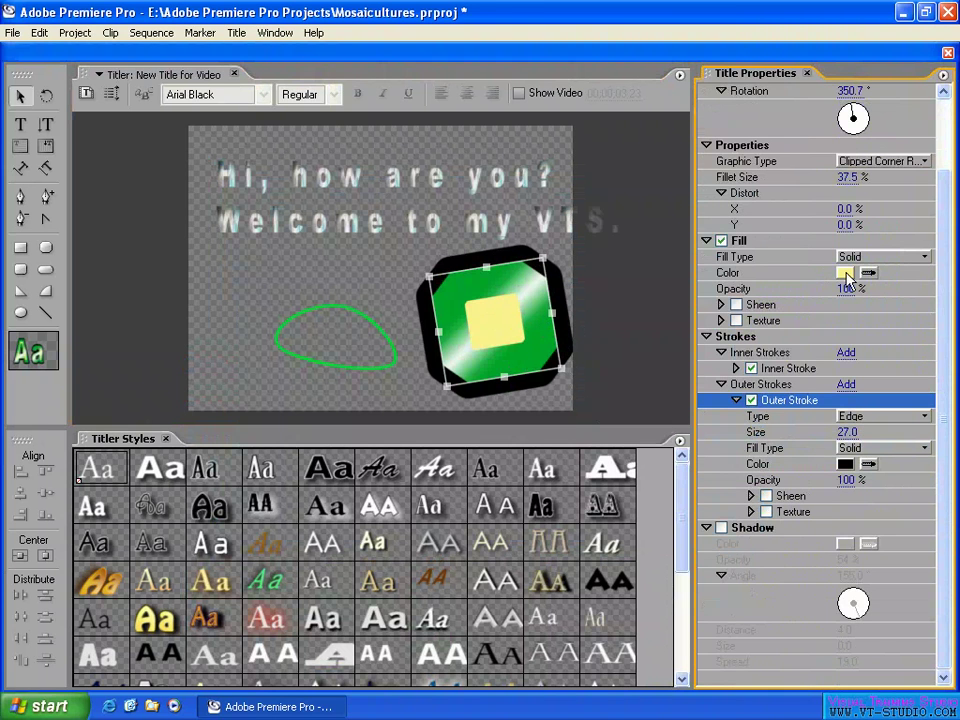
Step: Sample a blue fill color for the rectangle and set its outer stroke to 83% opacity and size 23
drag(868, 272, 845, 396)
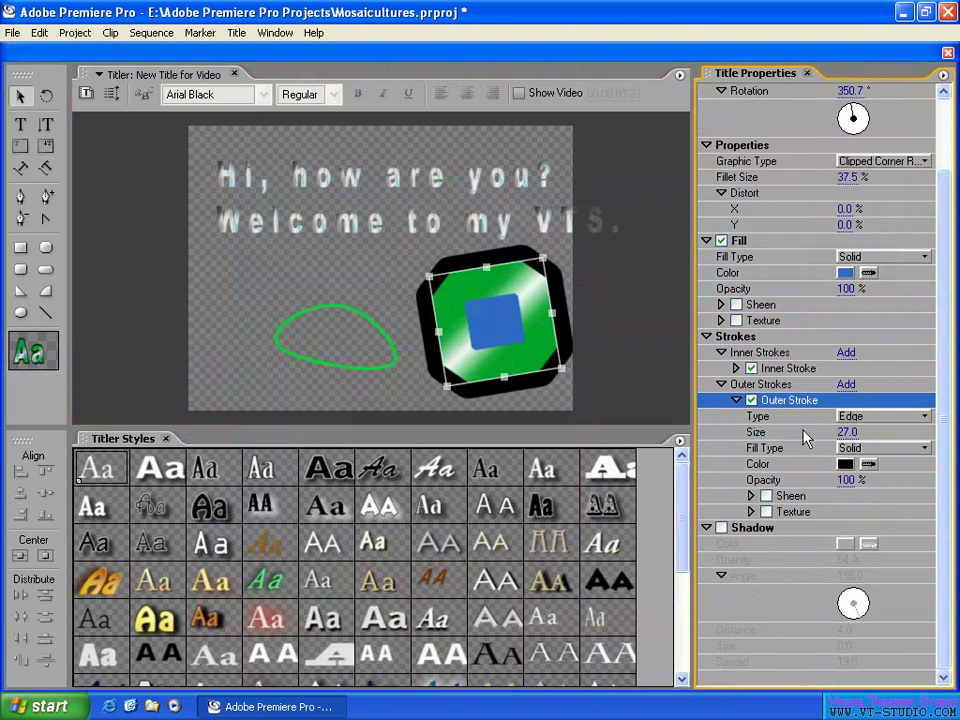
drag(855, 484, 800, 486)
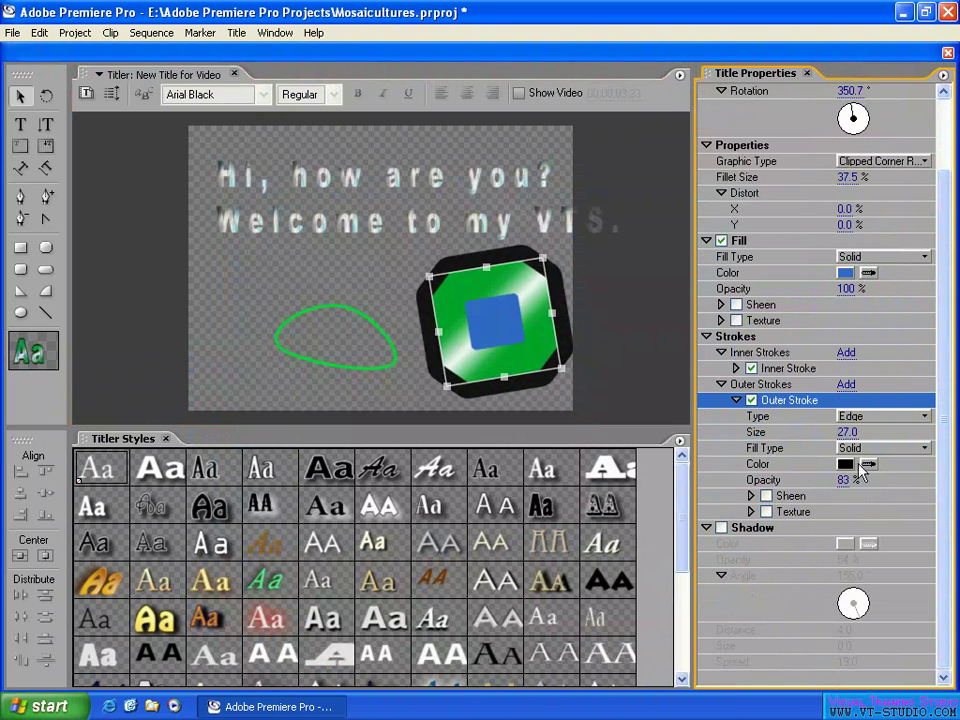
drag(848, 432, 832, 433)
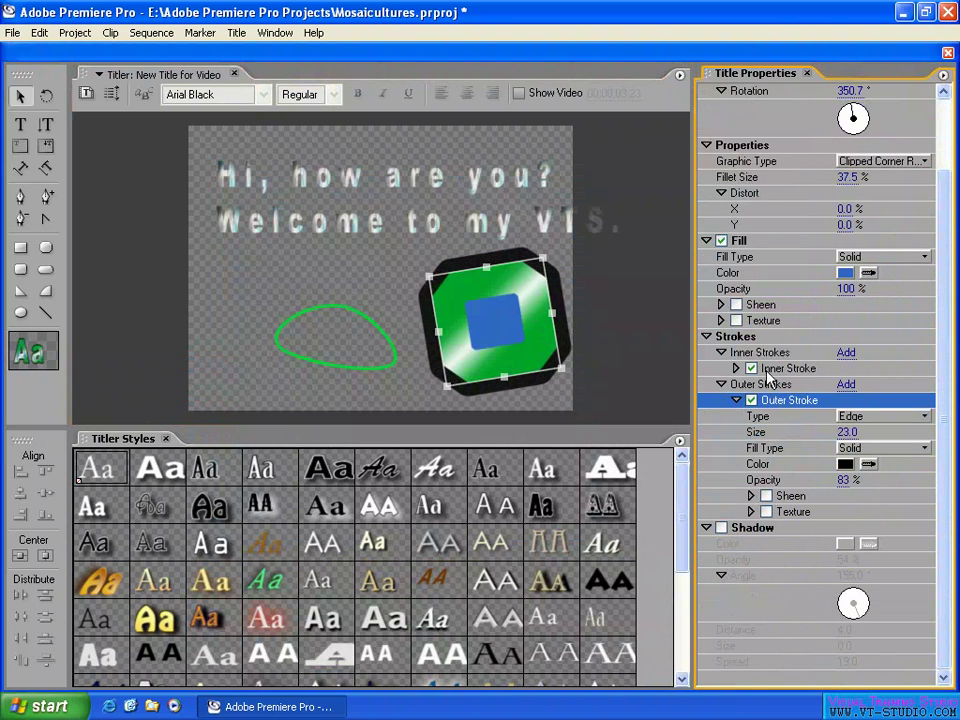
Step: Turn off both the inner and the outer stroke of the rectangle
click(737, 401)
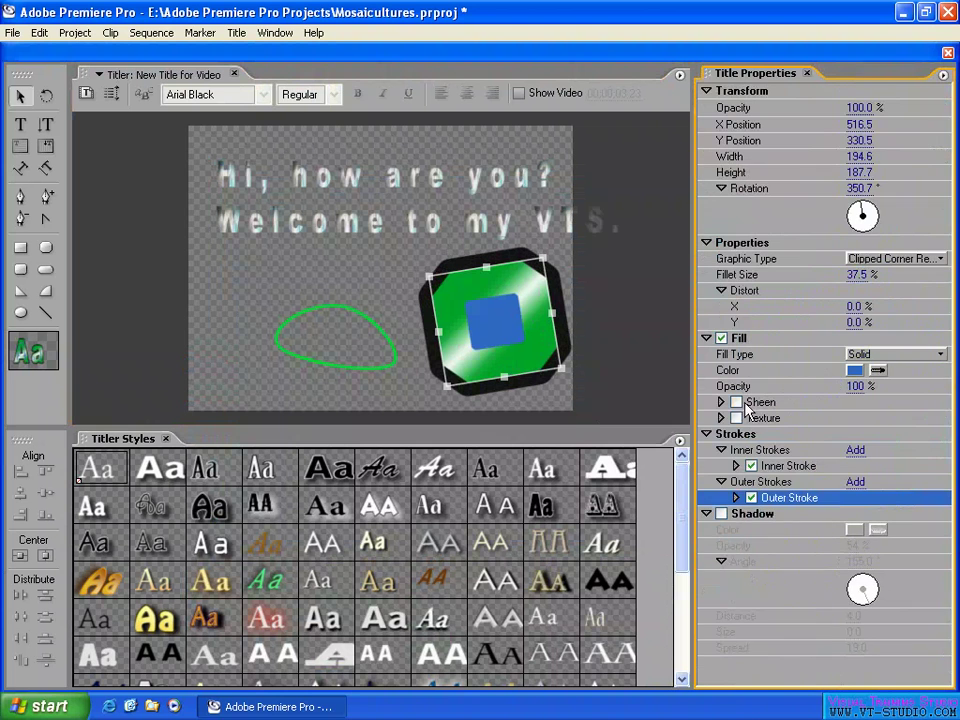
click(710, 436)
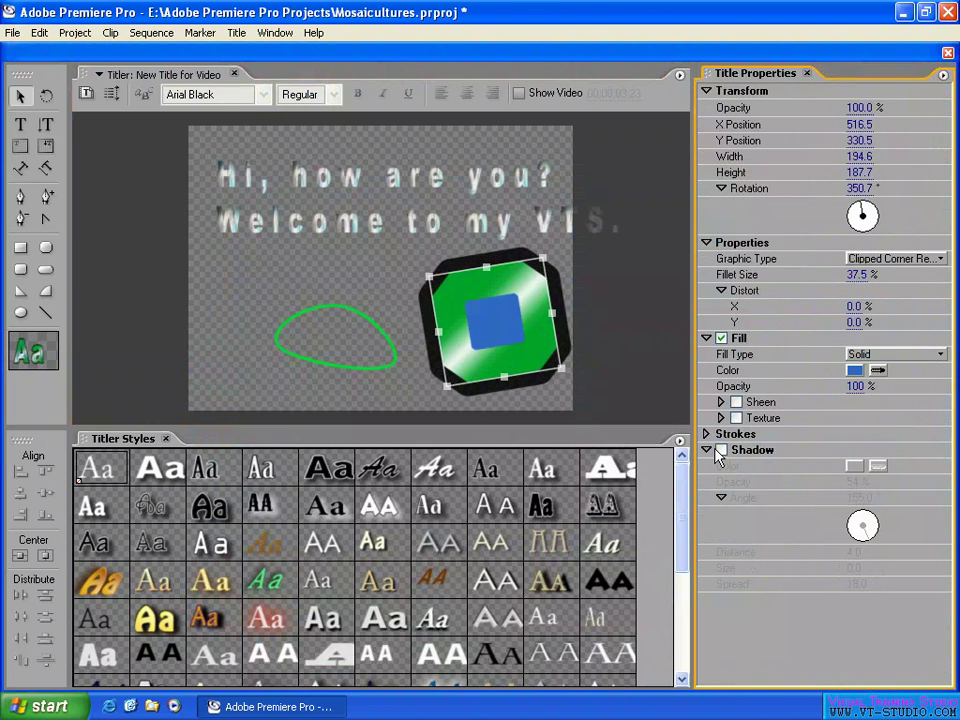
click(707, 434)
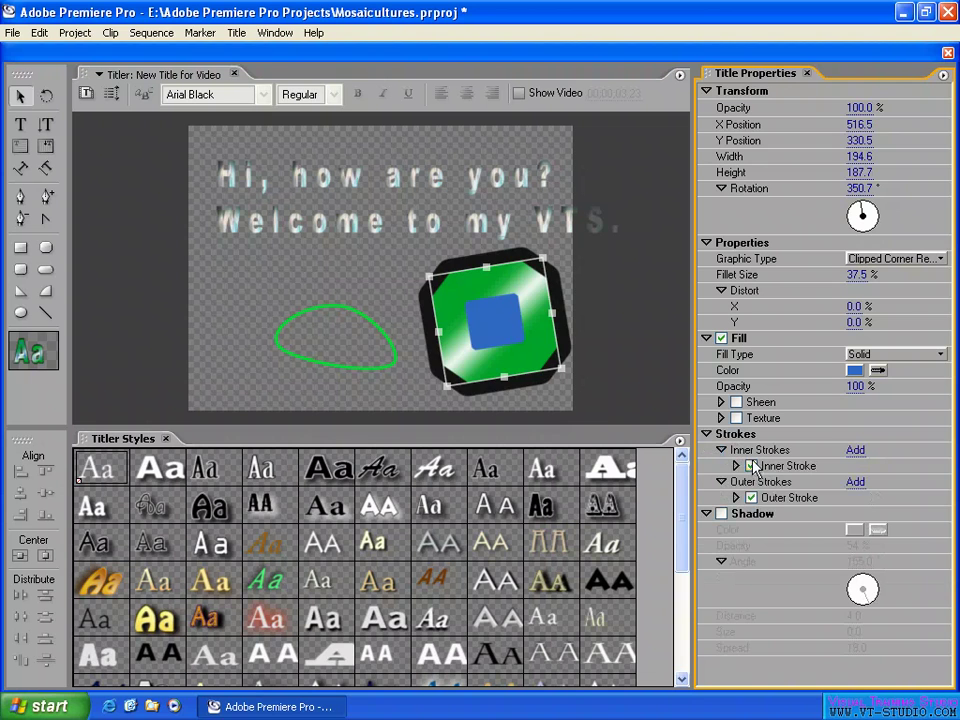
click(751, 466)
click(751, 497)
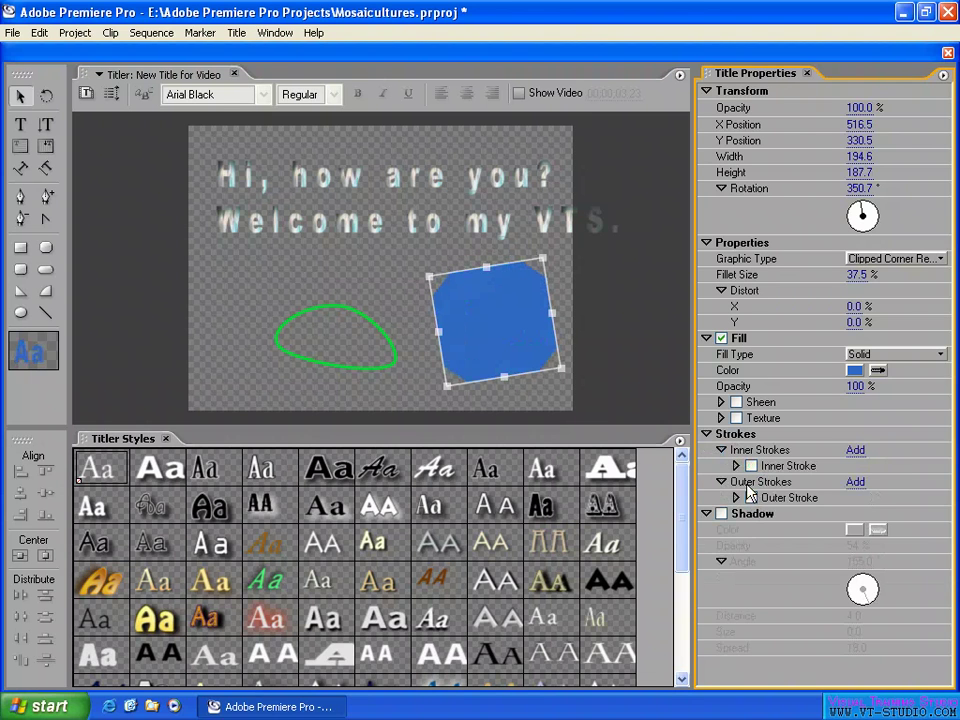
Step: Turn on the rectangle's shadow and move the rectangle to about X 424.9, Y 314.7
click(720, 449)
click(708, 435)
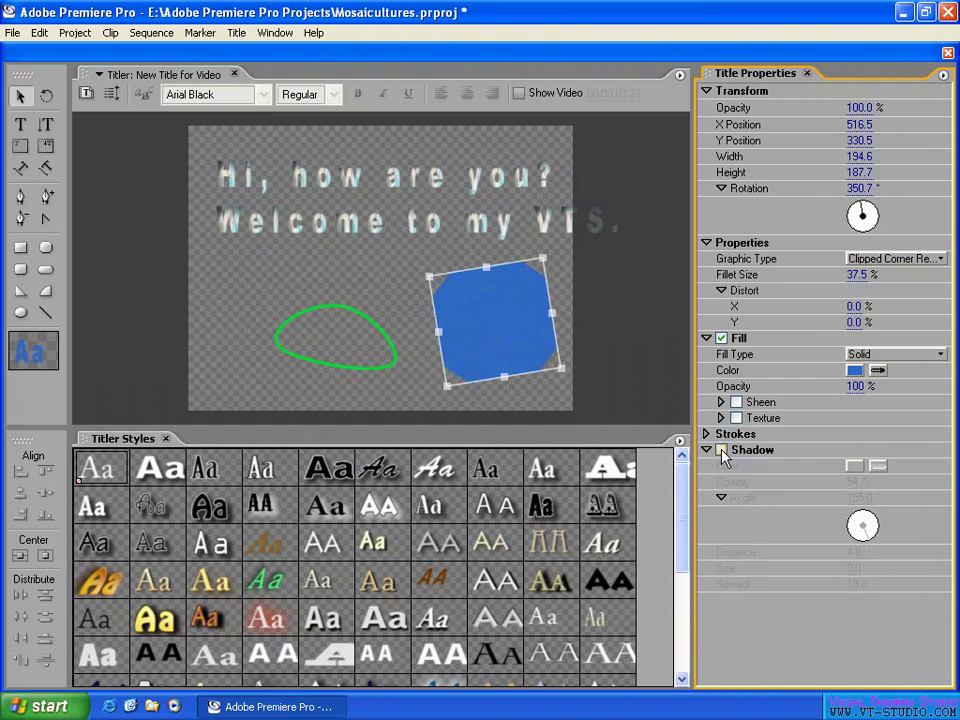
click(722, 451)
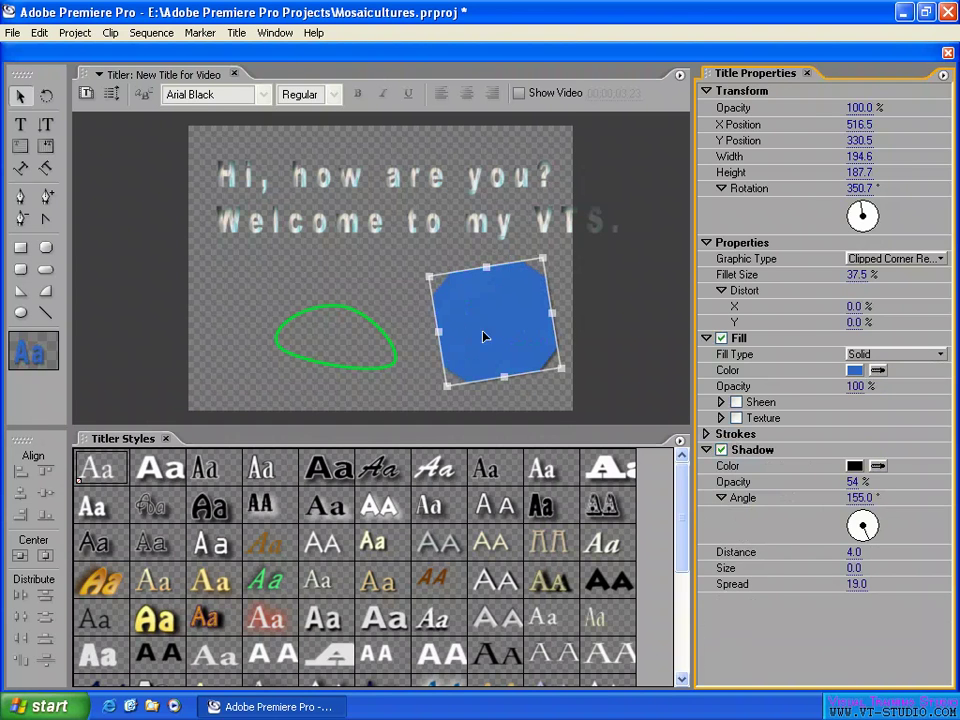
drag(484, 337, 435, 329)
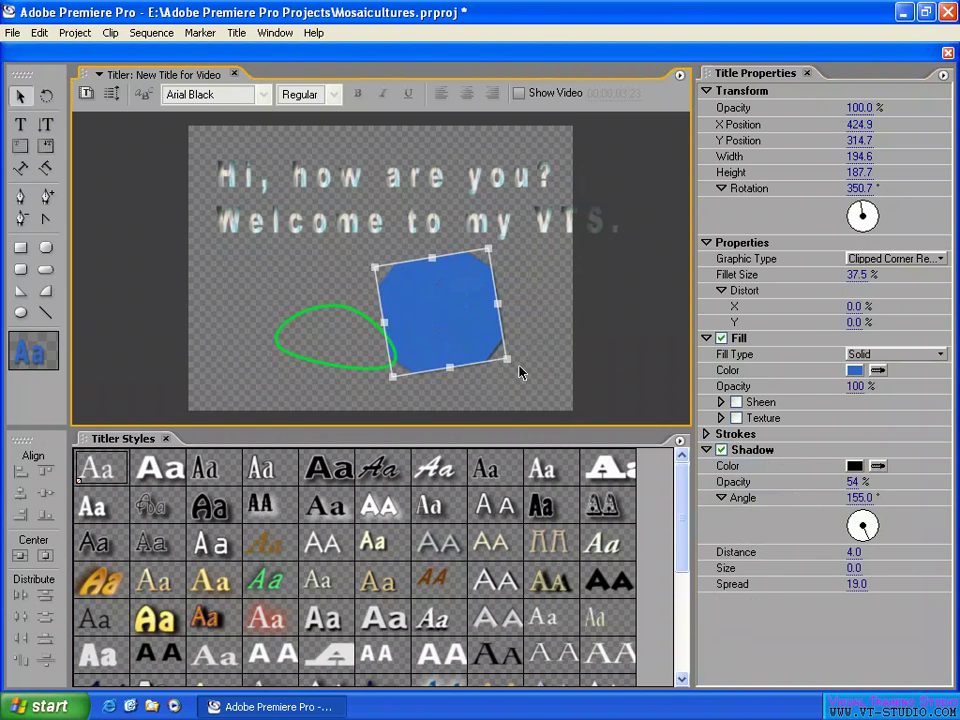
Step: Change the rectangle's shadow color to a bright magenta
drag(884, 459, 857, 466)
click(855, 466)
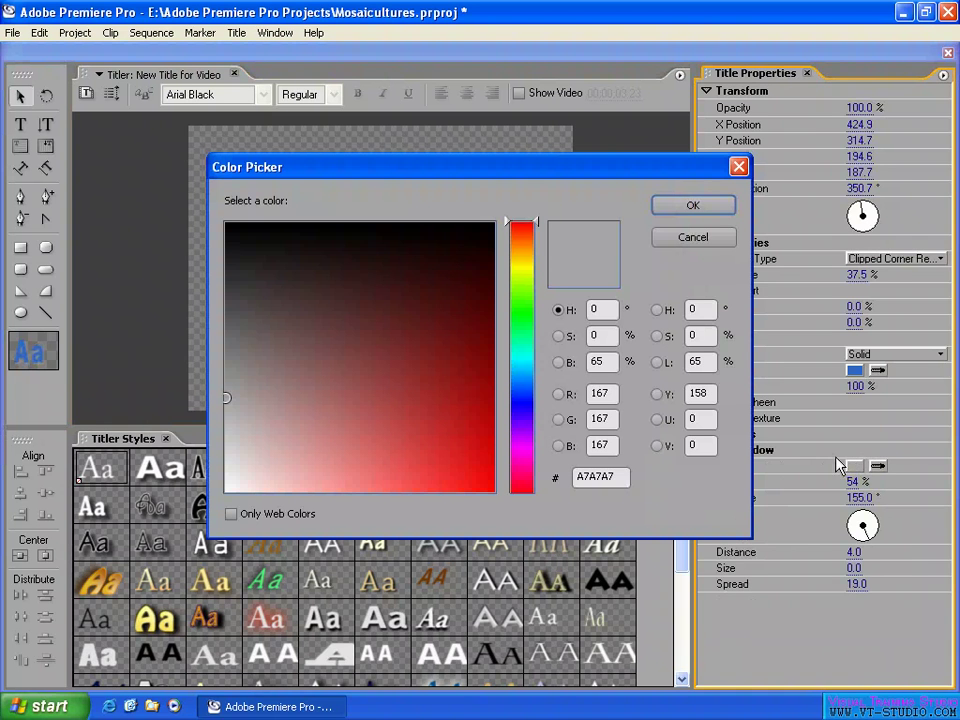
click(521, 328)
click(486, 486)
click(521, 454)
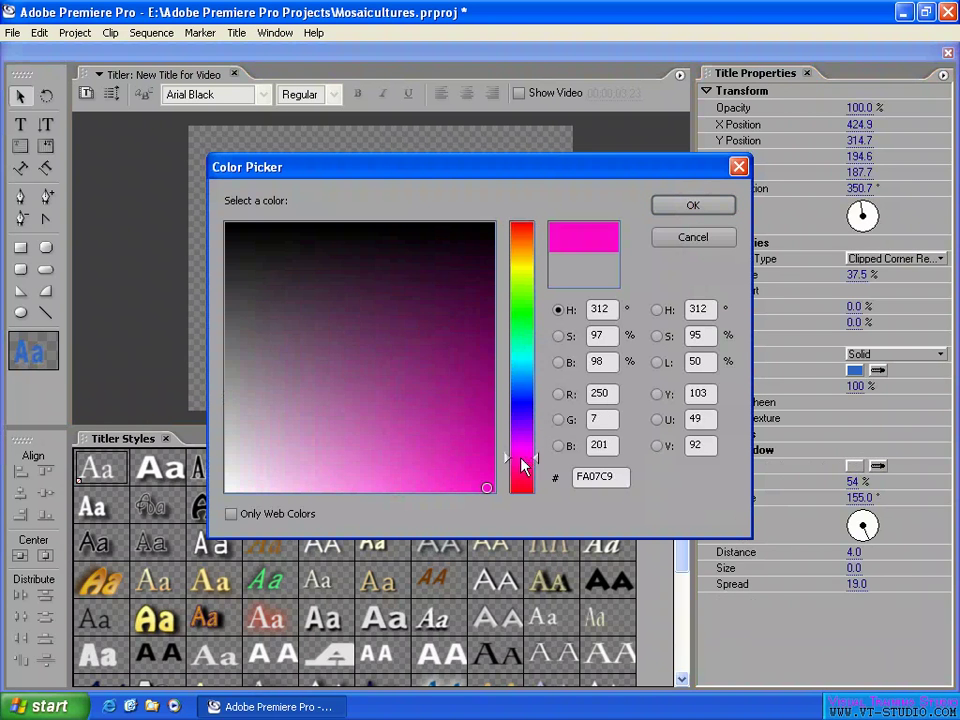
click(521, 451)
click(698, 208)
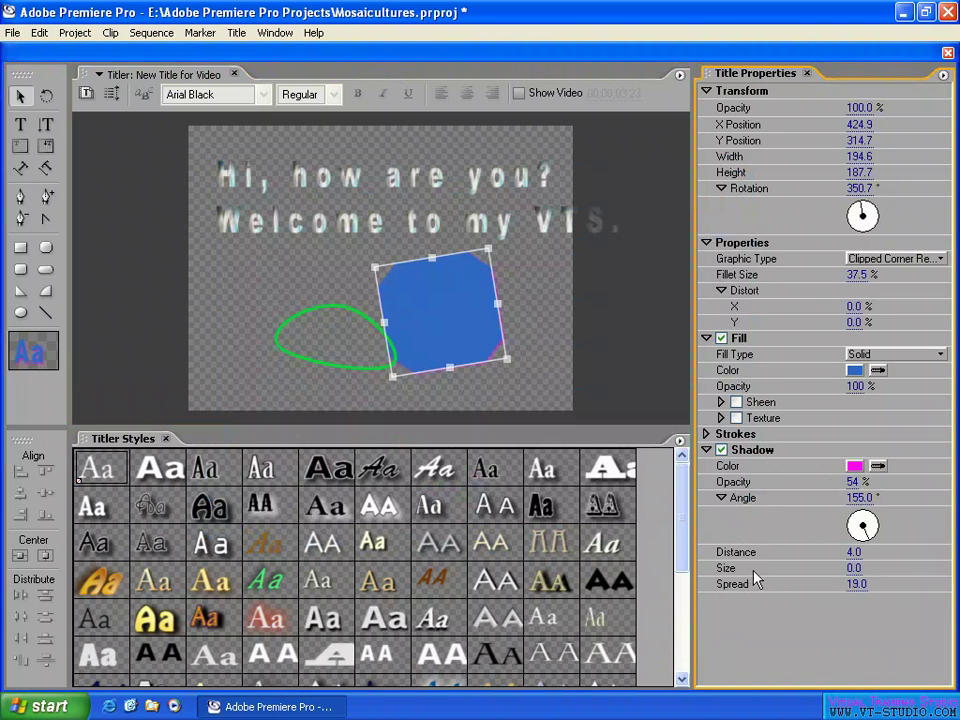
Step: Set the shadow's opacity to 90%, angle to 123.1°, distance to 17, size to 12 and spread to 63
drag(841, 568, 870, 574)
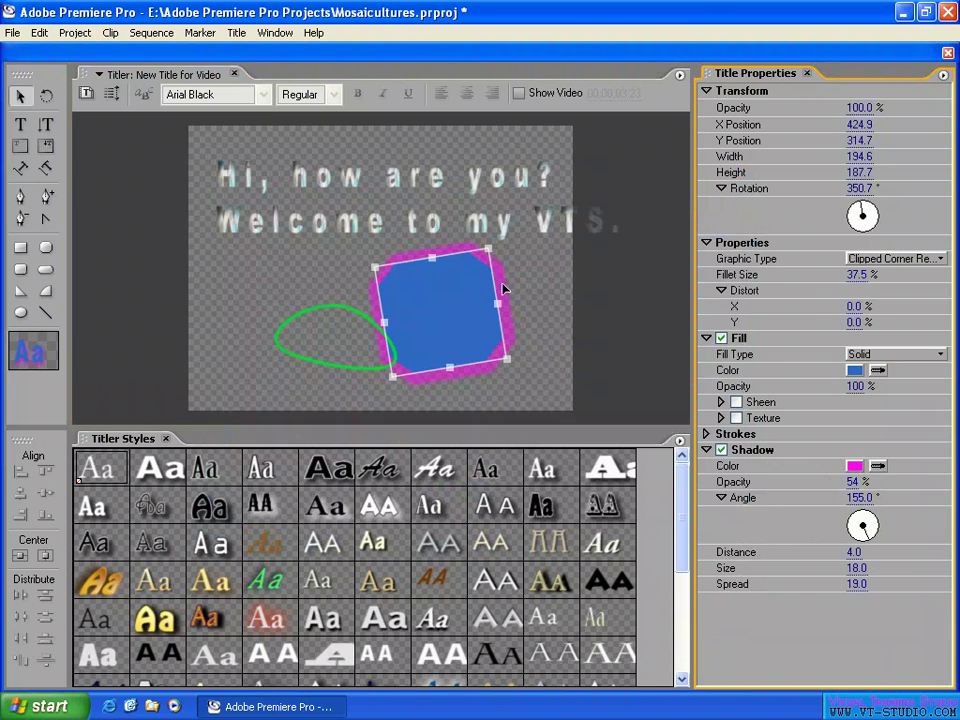
drag(853, 484, 931, 483)
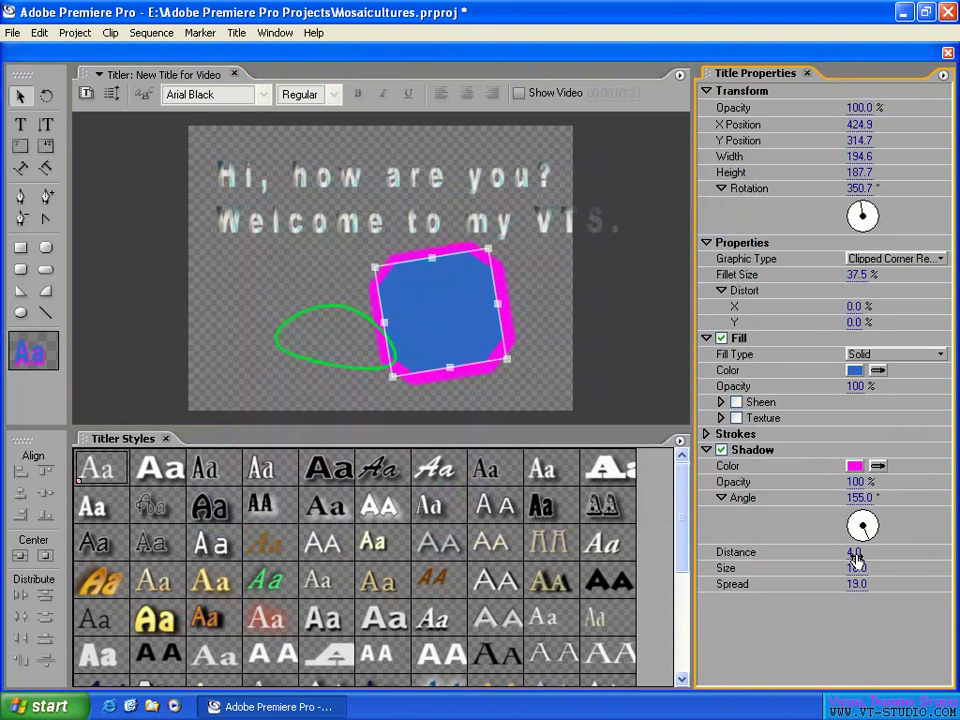
drag(857, 560, 868, 530)
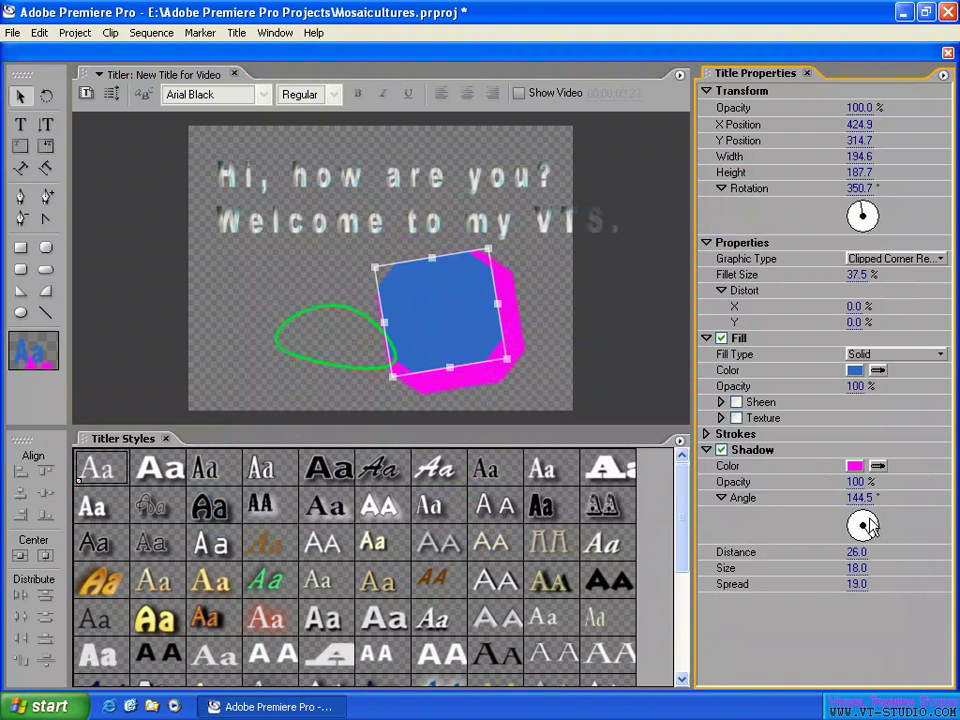
drag(857, 585, 910, 583)
drag(857, 585, 943, 583)
drag(875, 592, 656, 594)
drag(850, 570, 816, 480)
drag(853, 584, 920, 583)
drag(856, 484, 868, 482)
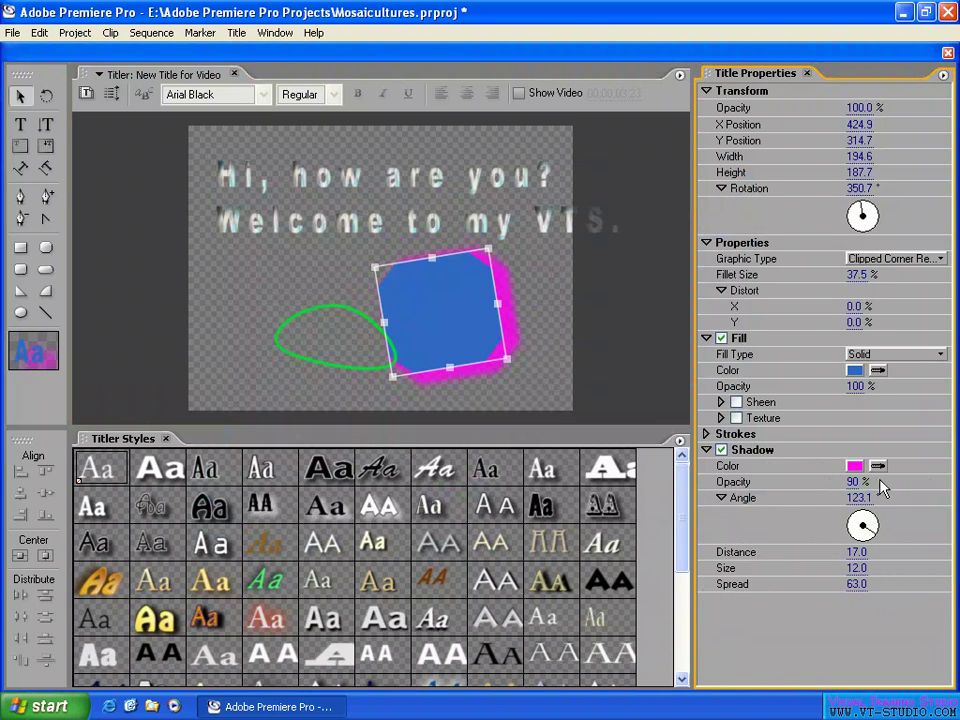
Step: Collapse the shadow settings and turn the rectangle's outer and inner strokes back on
click(706, 451)
click(706, 434)
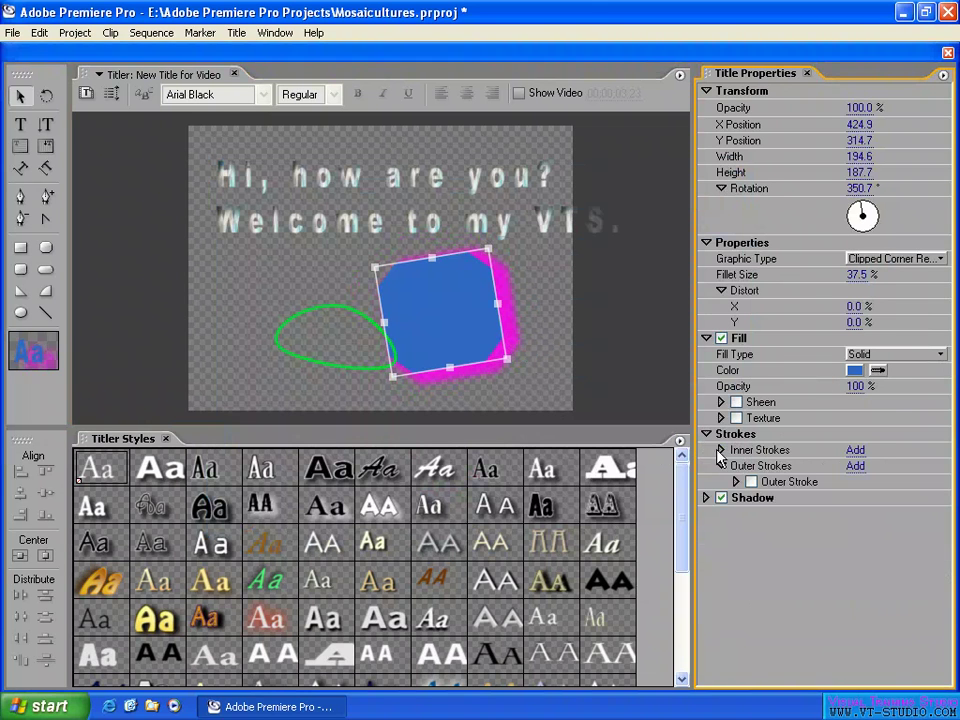
click(752, 482)
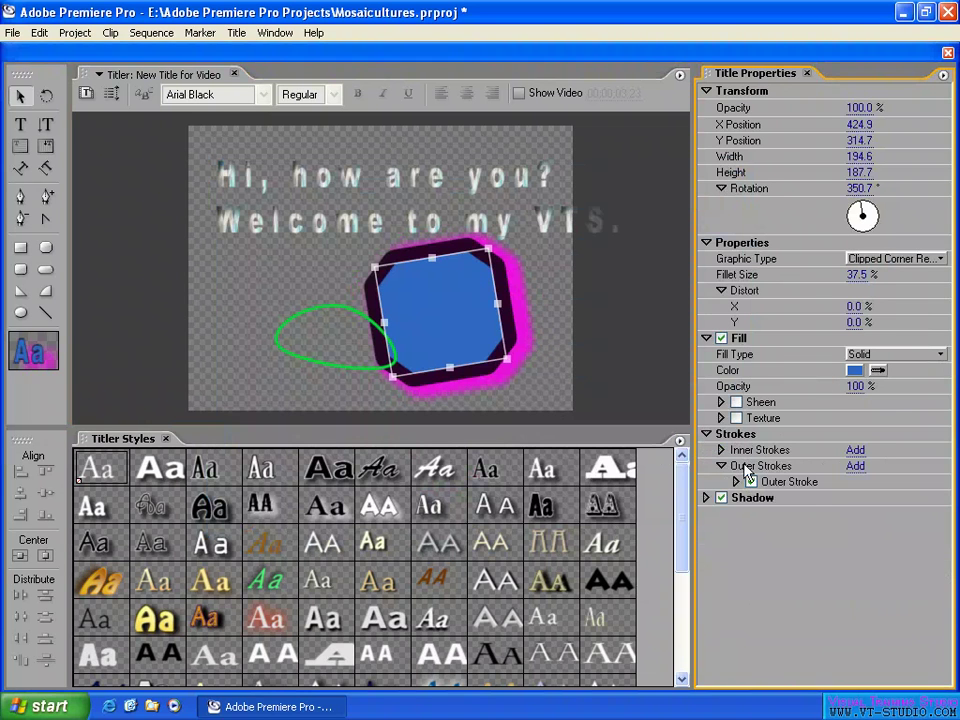
click(721, 450)
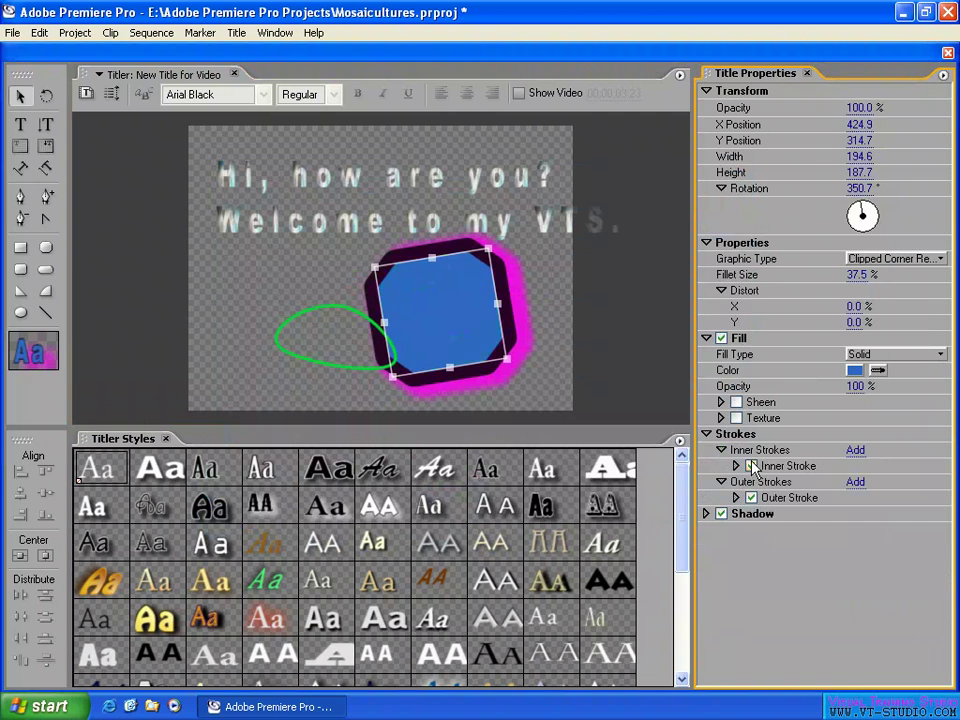
click(751, 466)
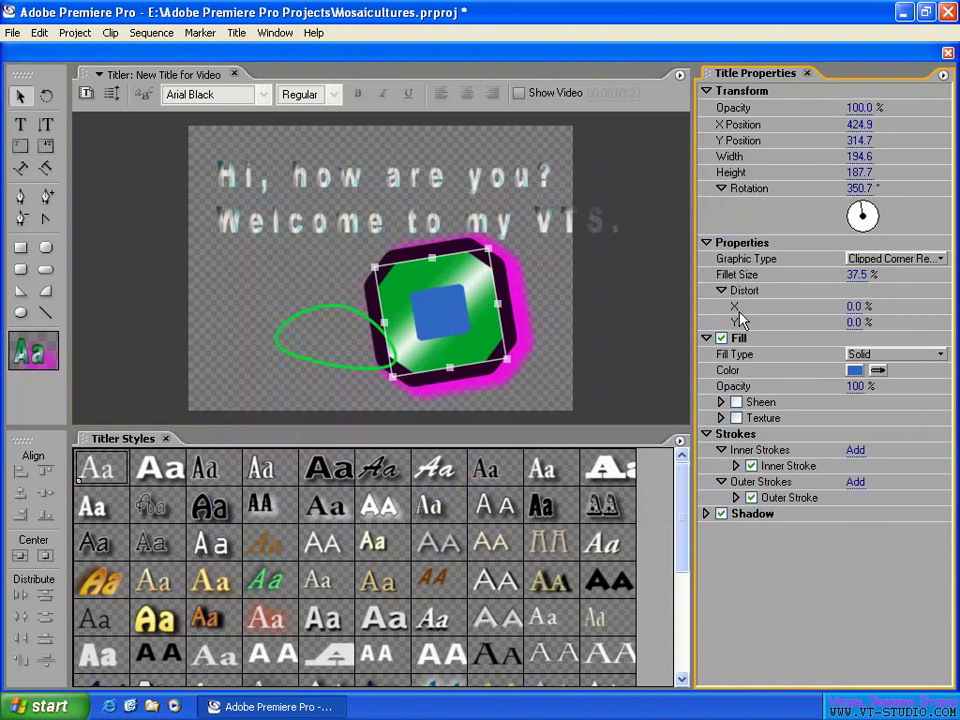
Step: Select the two-line greeting text, shift it slightly to about X 373.8, Y 103.0, and change its fill type to Ghost
click(395, 188)
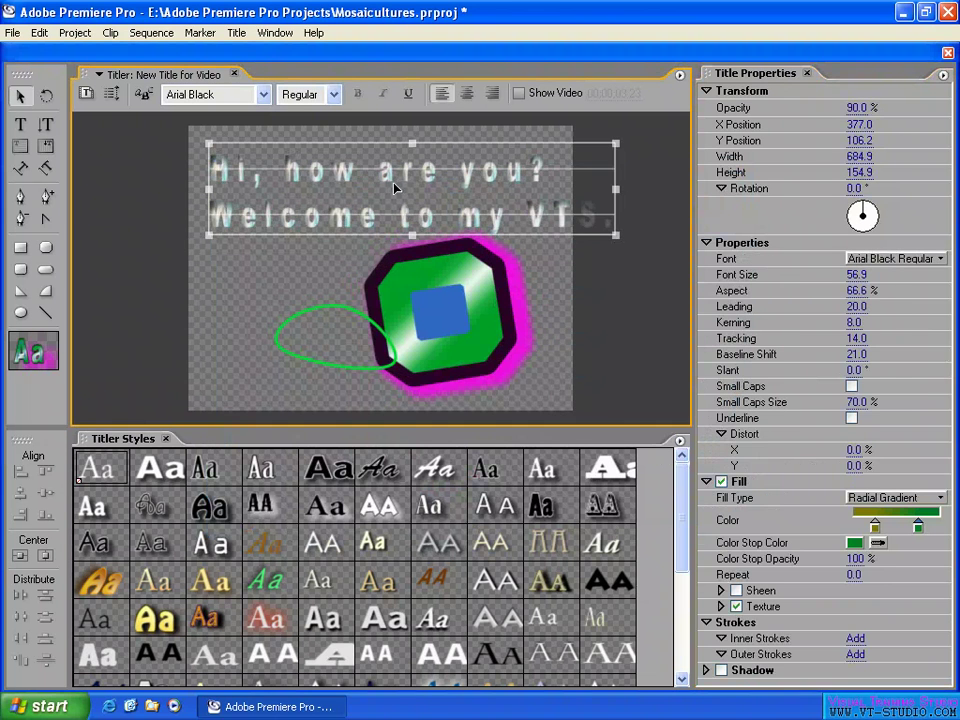
drag(395, 188, 393, 186)
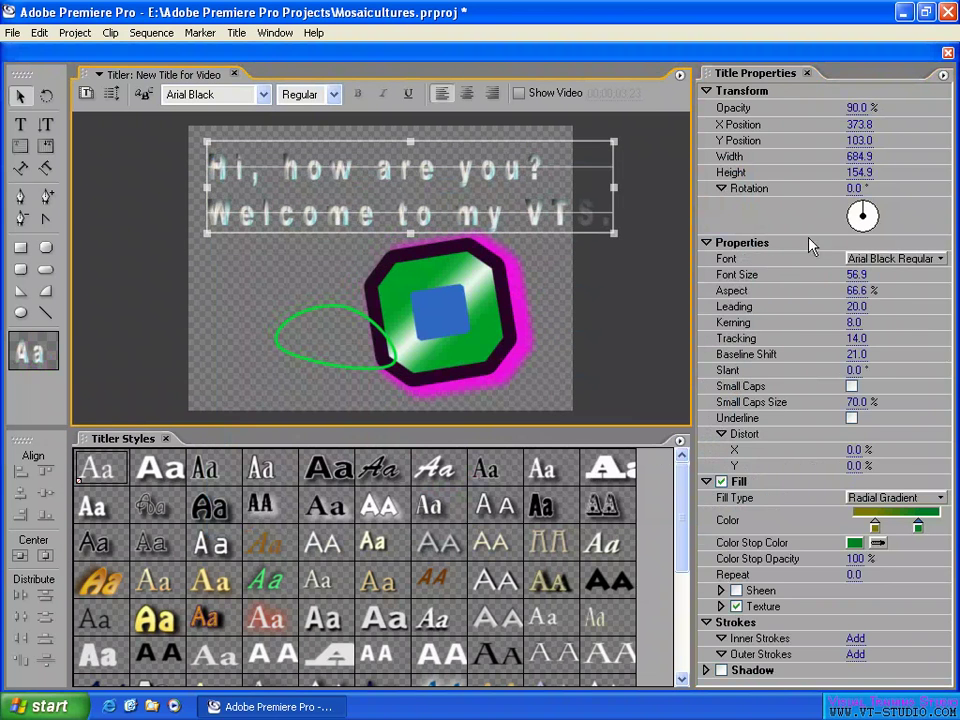
click(708, 258)
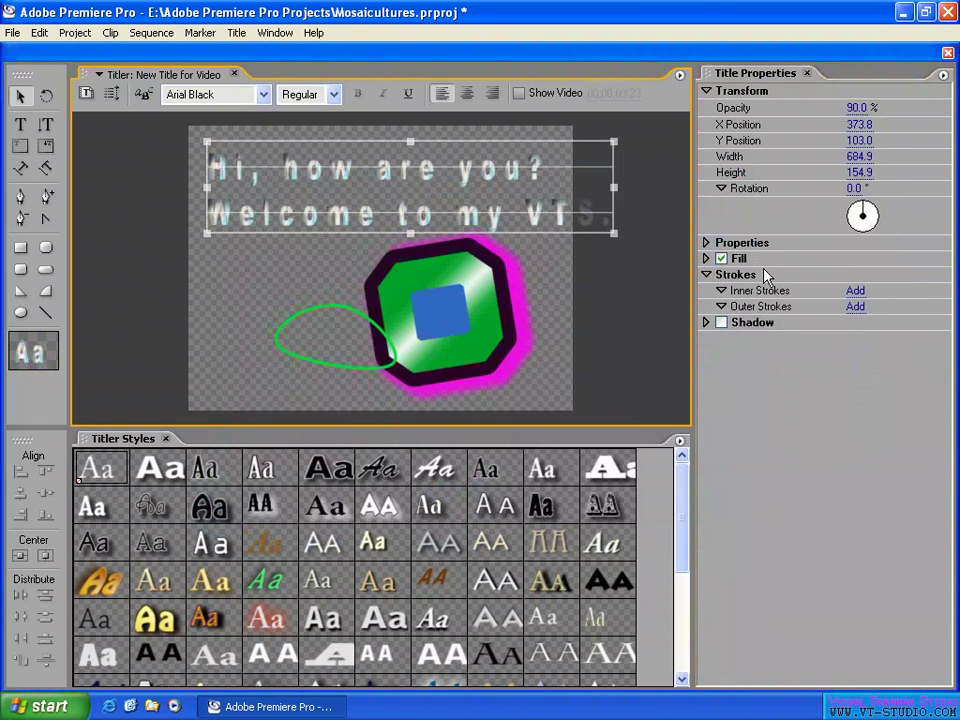
click(706, 274)
click(706, 259)
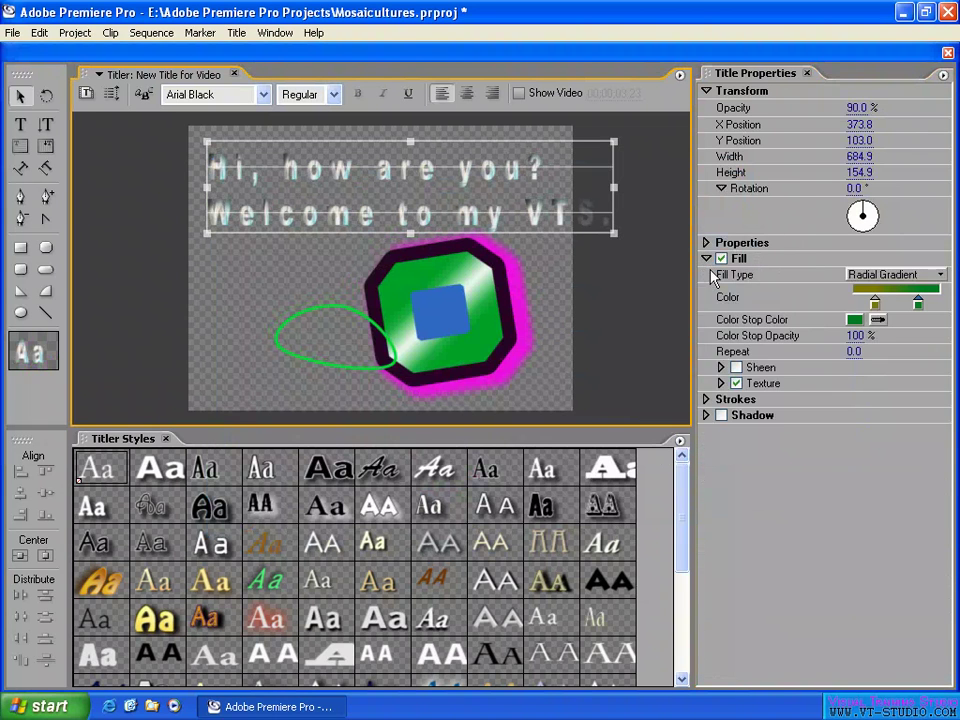
click(895, 274)
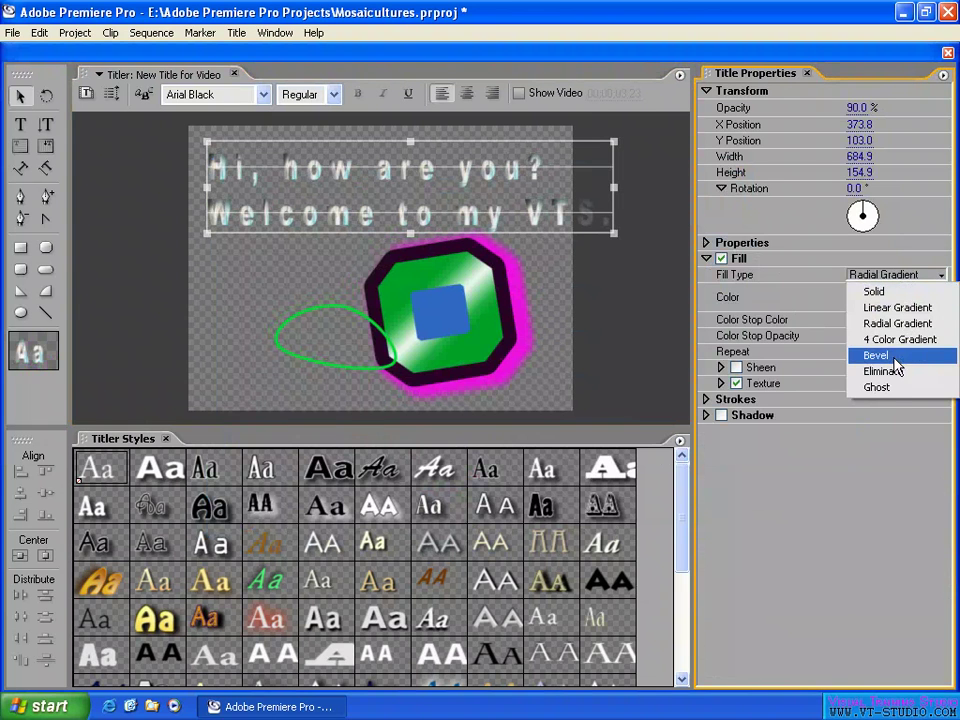
click(887, 388)
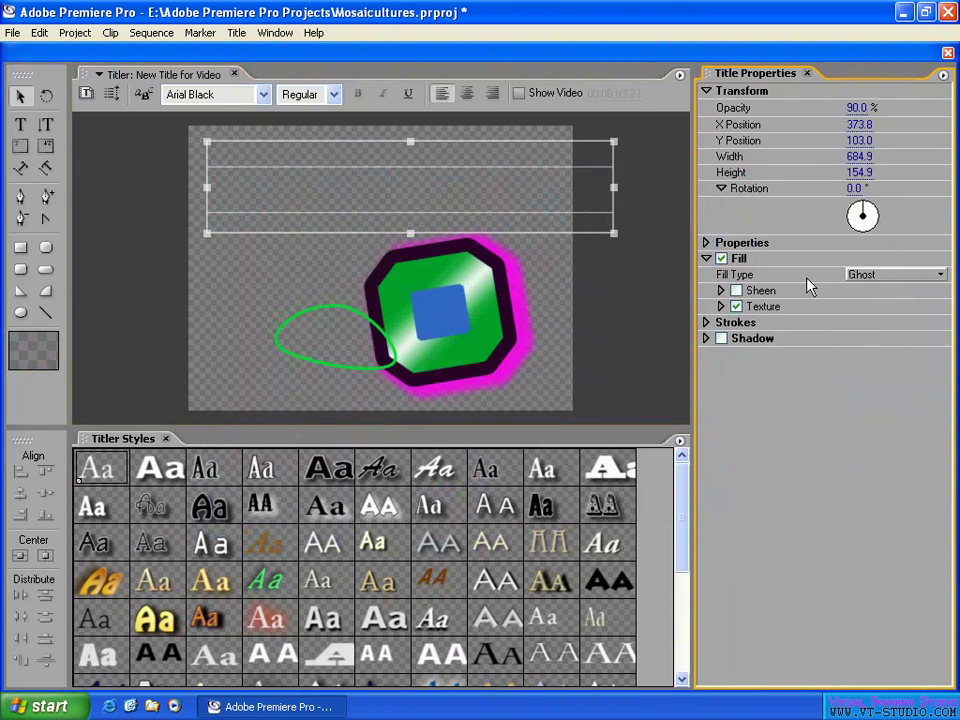
Step: Turn on the greeting text's shadow and set the shadow's spread to 39
click(722, 339)
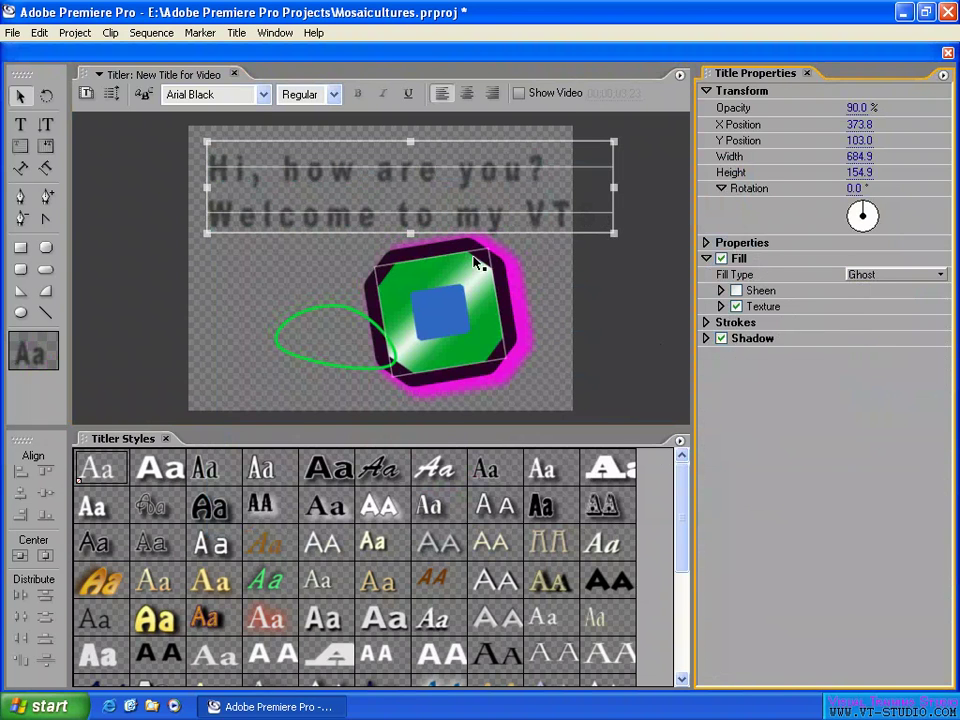
click(706, 338)
drag(853, 479, 879, 474)
Step: Move the greeting text to about X 405.4, Y 98.3, and narrow its box from the right edge to a width of about 451.2
drag(357, 183, 381, 181)
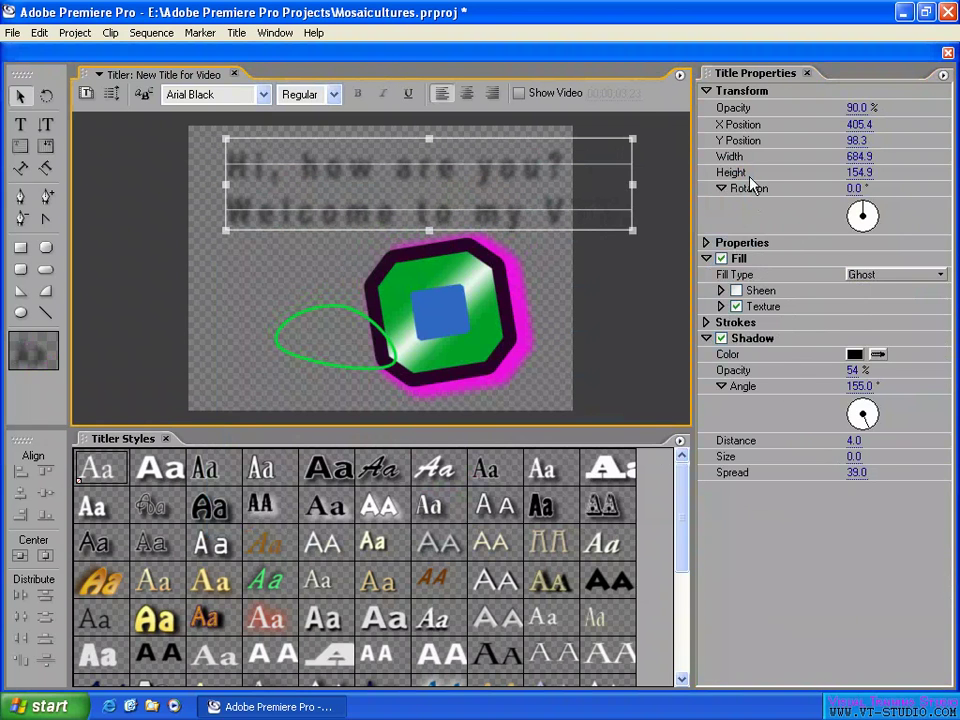
click(707, 339)
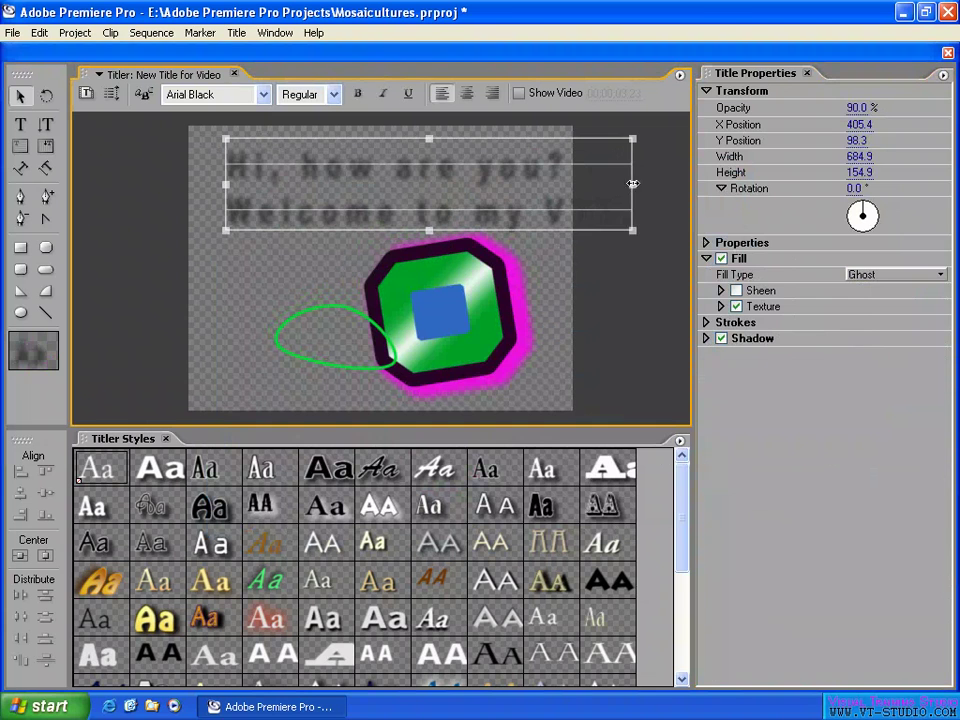
drag(630, 185, 493, 185)
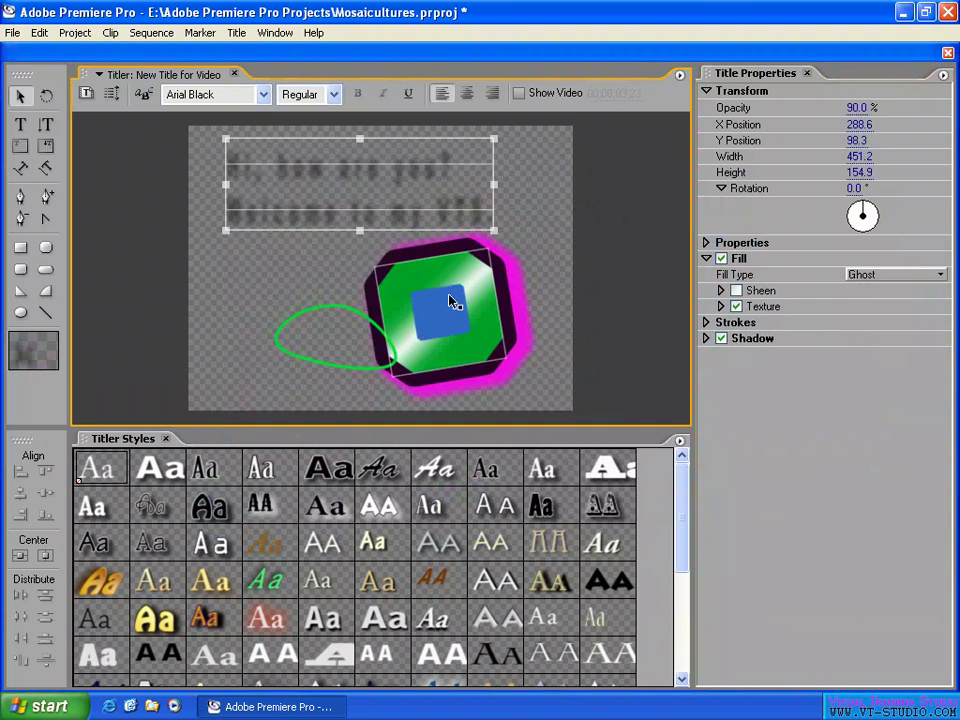